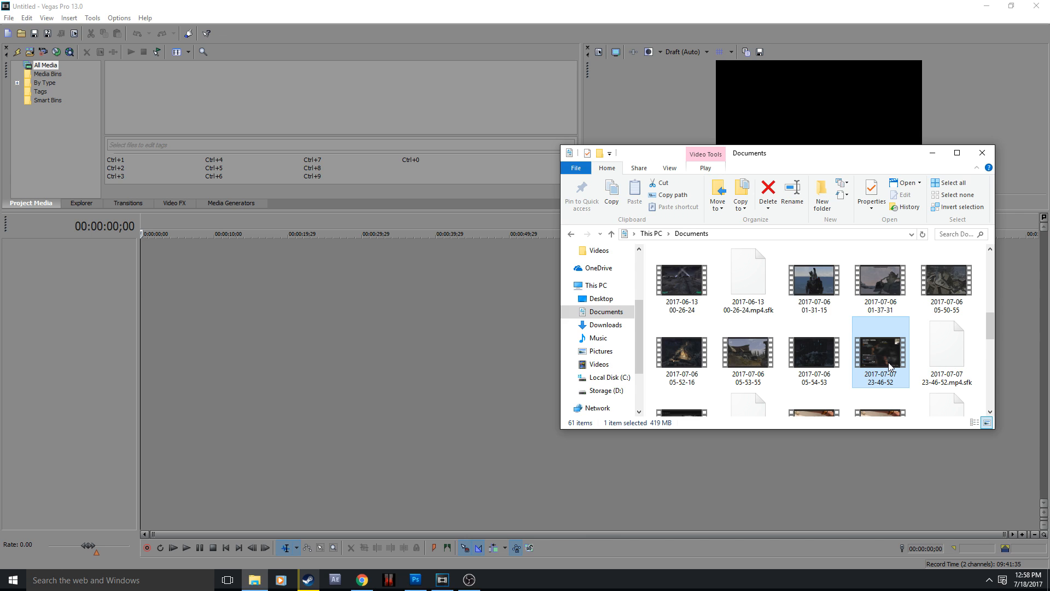
left_click_drag(888, 359, 850, 372)
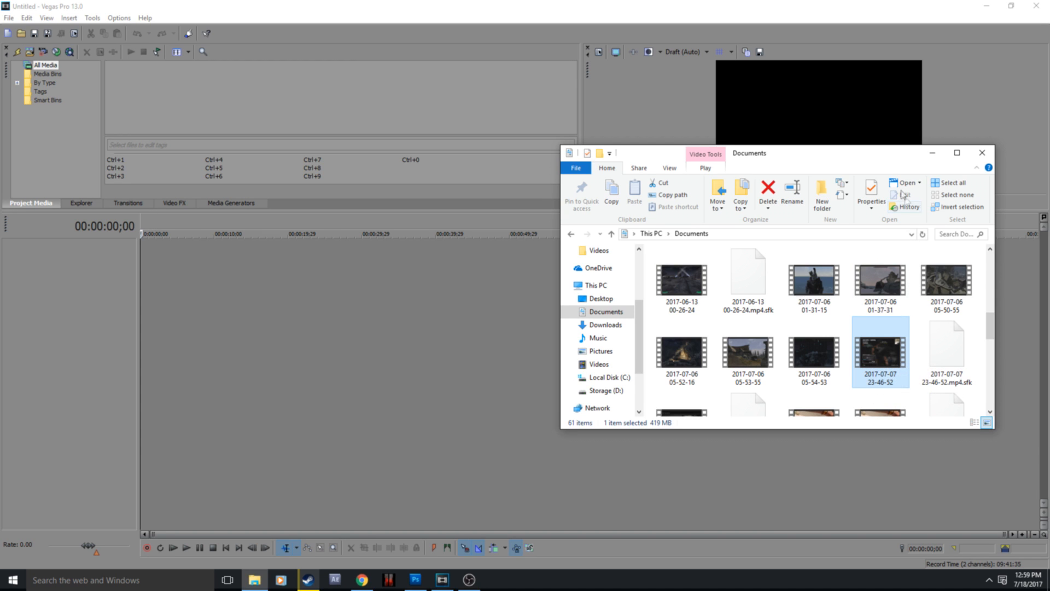
left_click(925, 155)
mouse_move(440, 588)
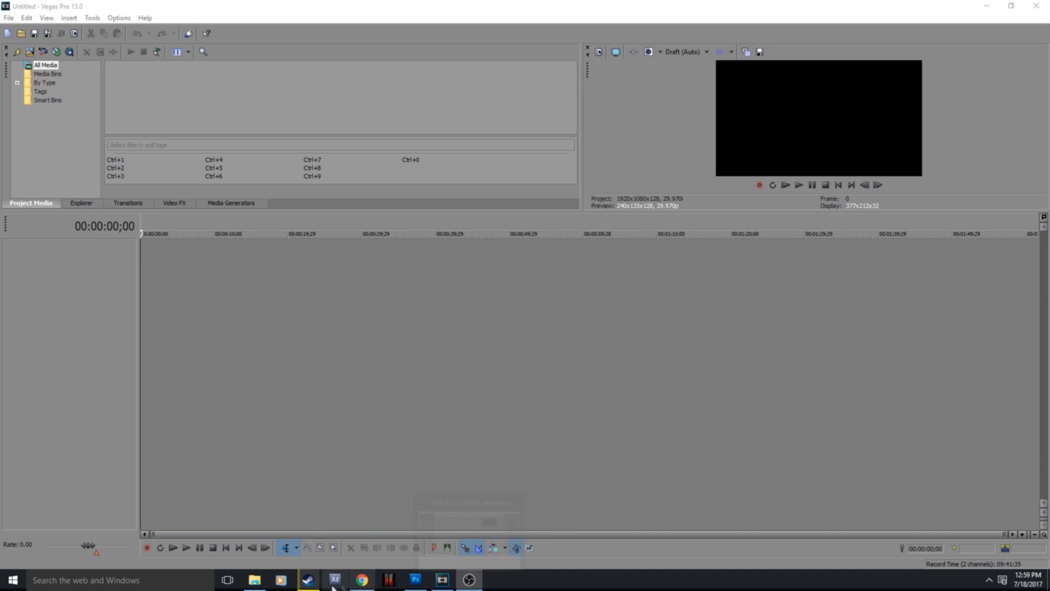
mouse_move(255, 579)
left_click(280, 557)
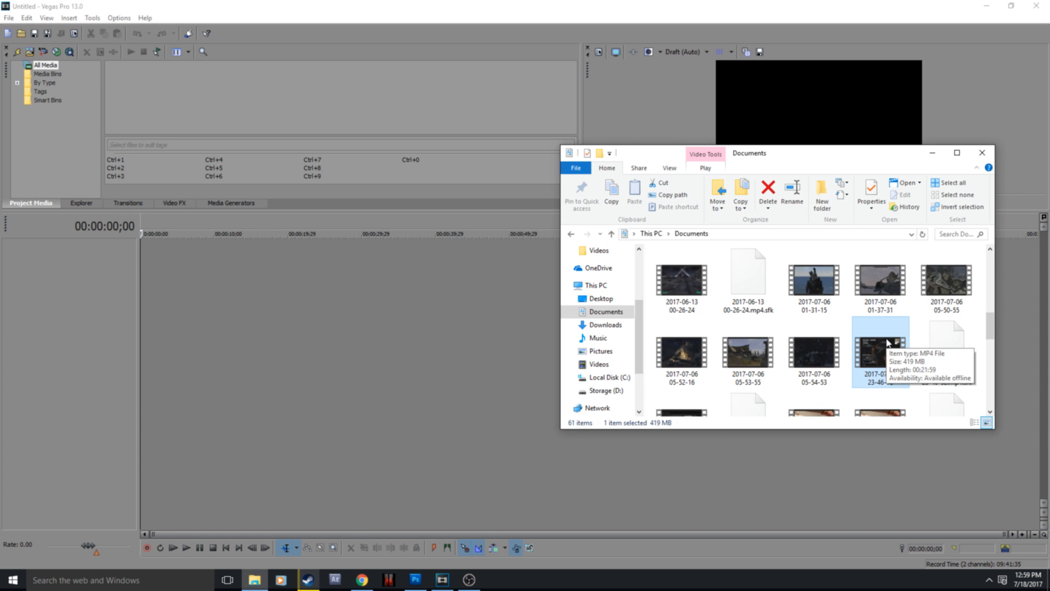
left_click(361, 536)
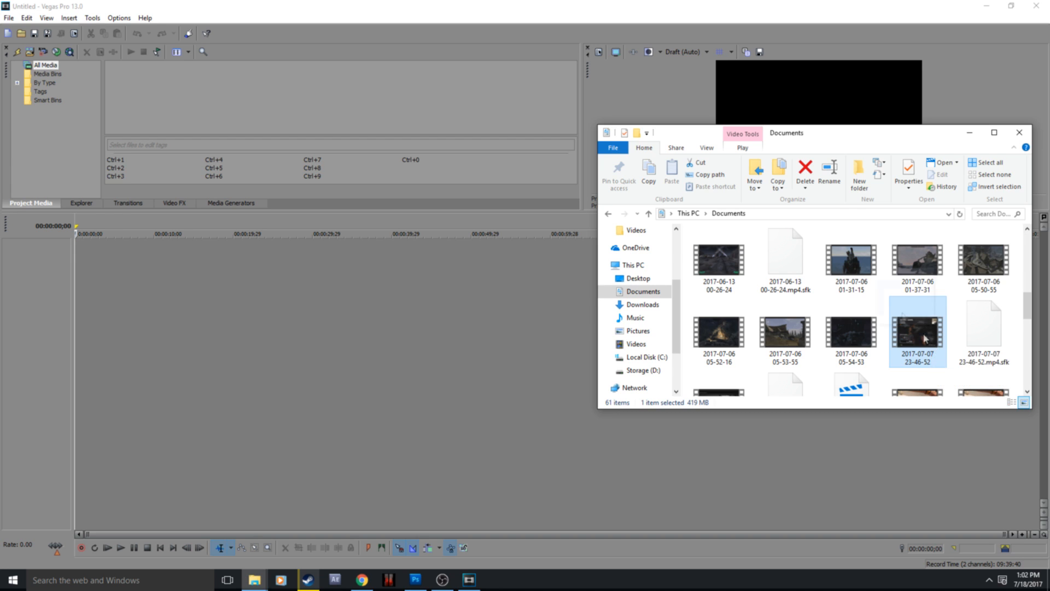
left_click_drag(57, 270, 41, 272)
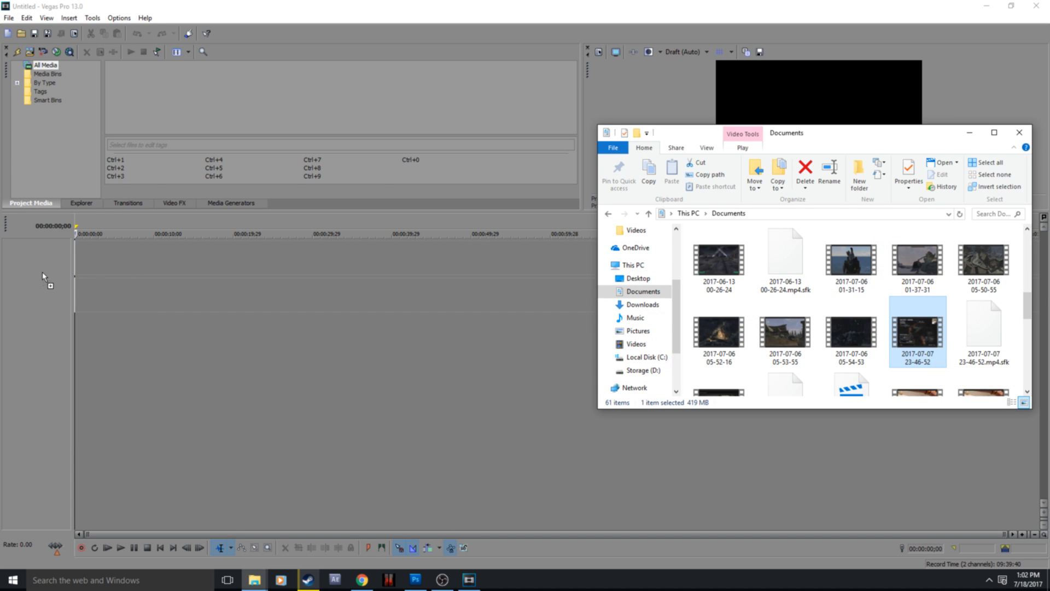
left_click(535, 203)
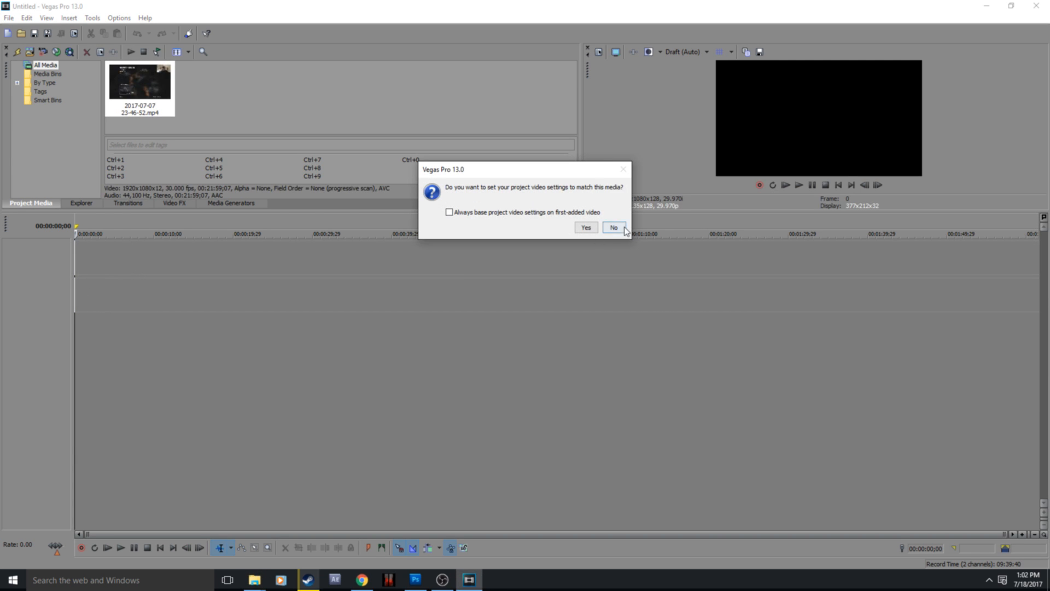
left_click(624, 228)
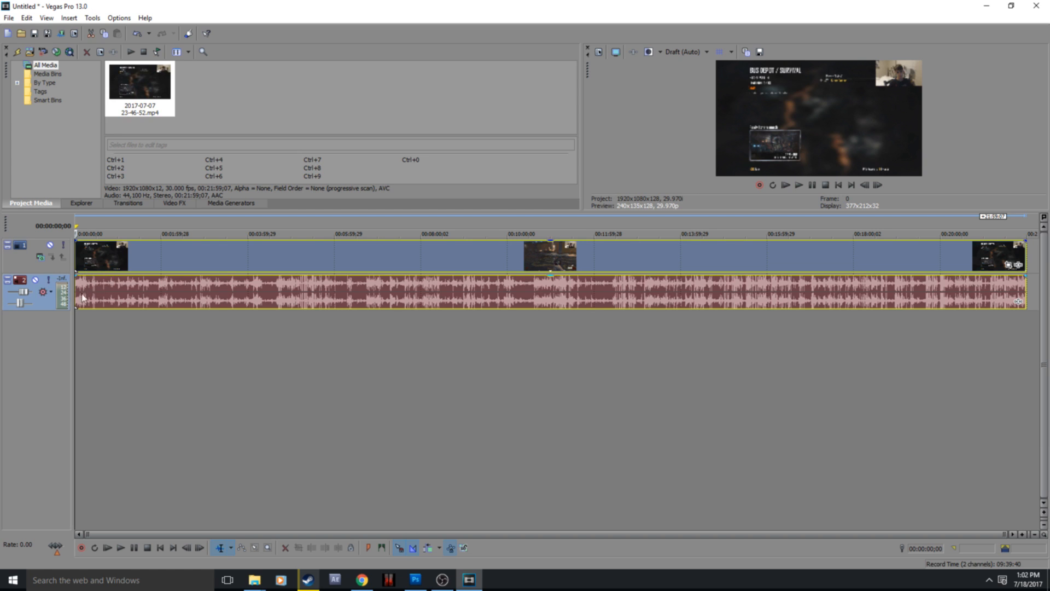
Step: Play the imported video briefly and examine its footage at several points between the middle and the start of the timeline
left_click(134, 548)
left_click(134, 547)
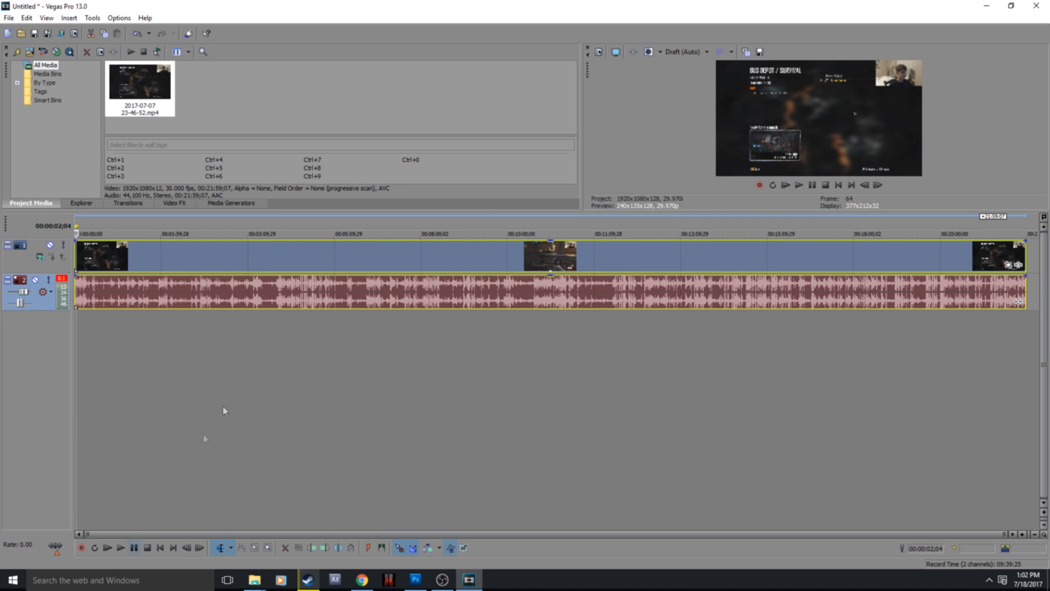
left_click(535, 294)
left_click(515, 294)
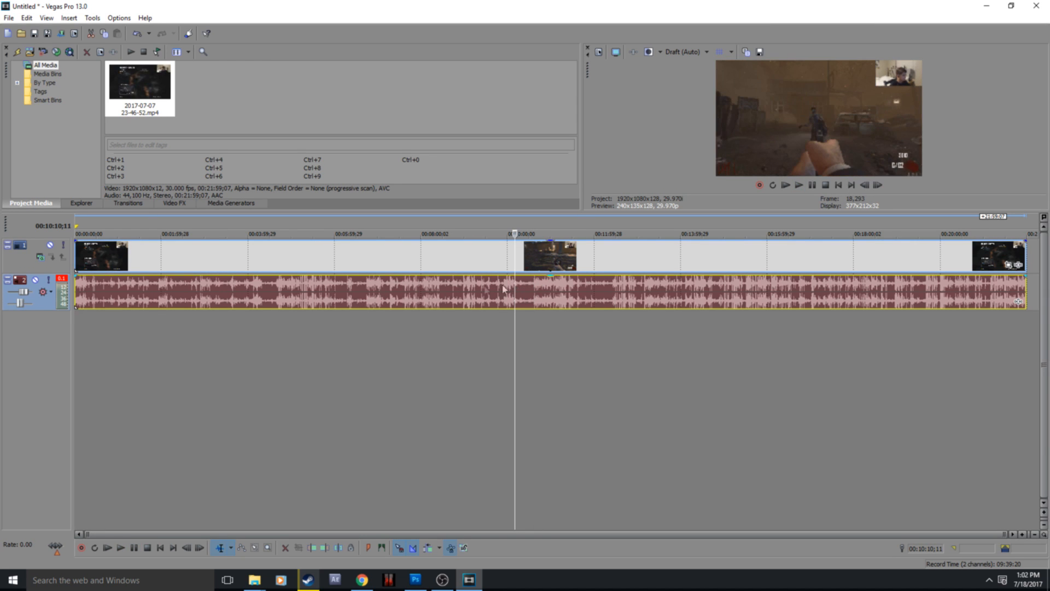
left_click(323, 293)
left_click(263, 292)
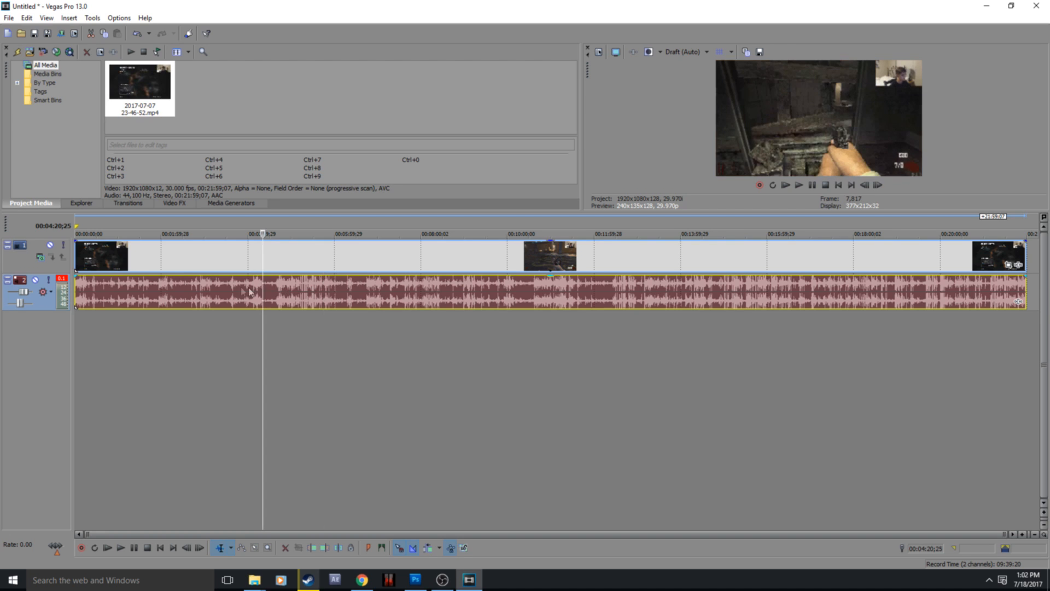
left_click(137, 290)
left_click(110, 290)
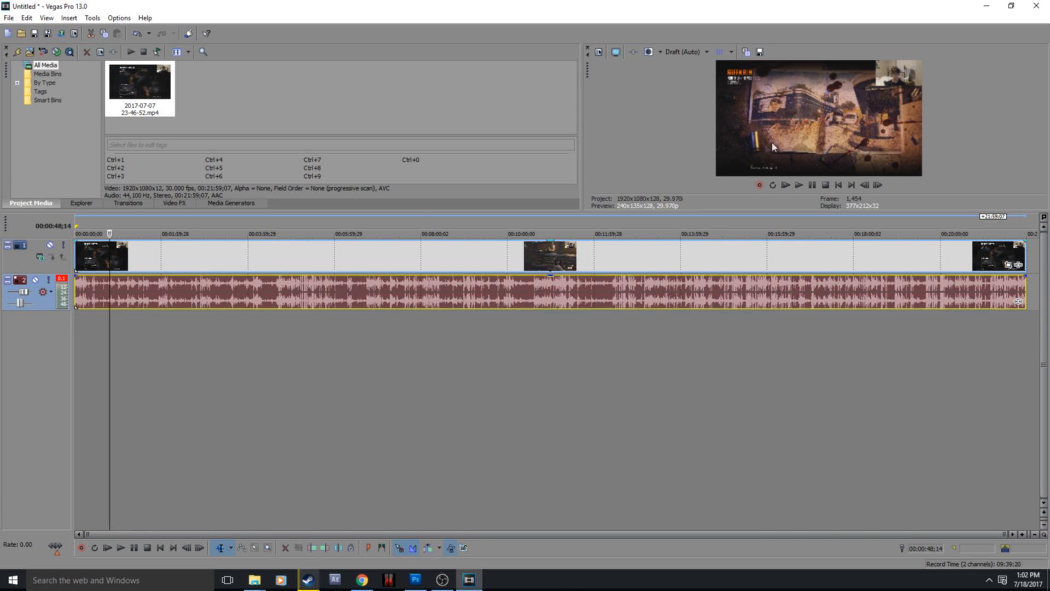
left_click(76, 248)
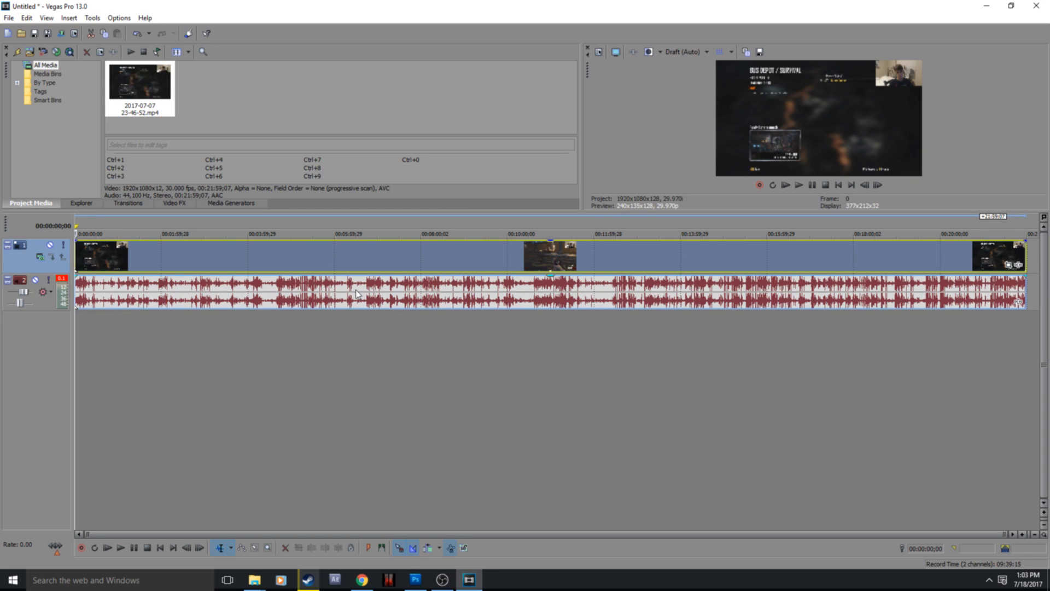
Step: Split the video and its audio at 00:10:31;17
left_click(532, 288)
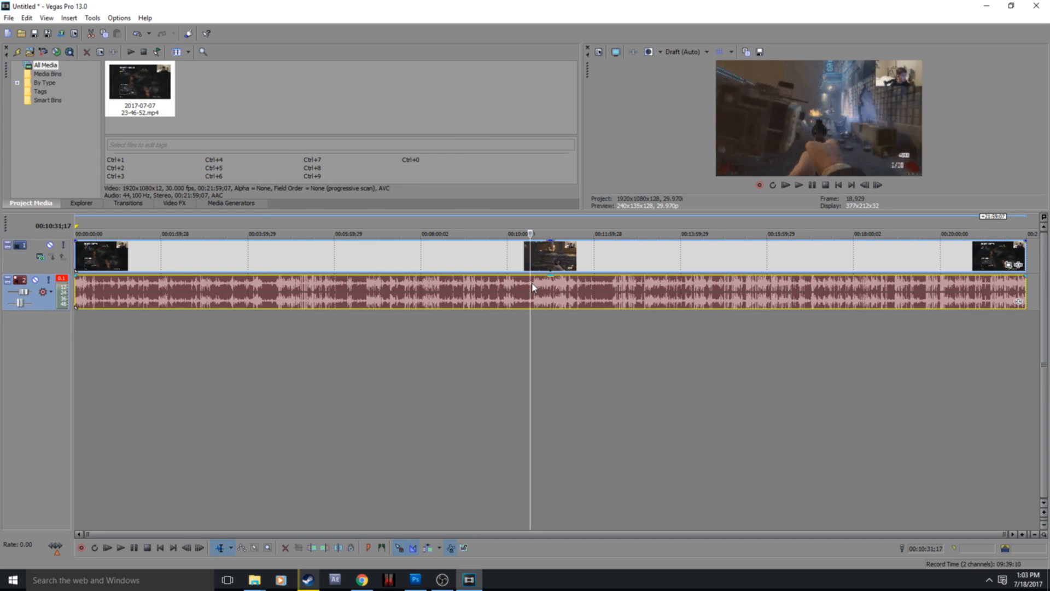
left_click(530, 285)
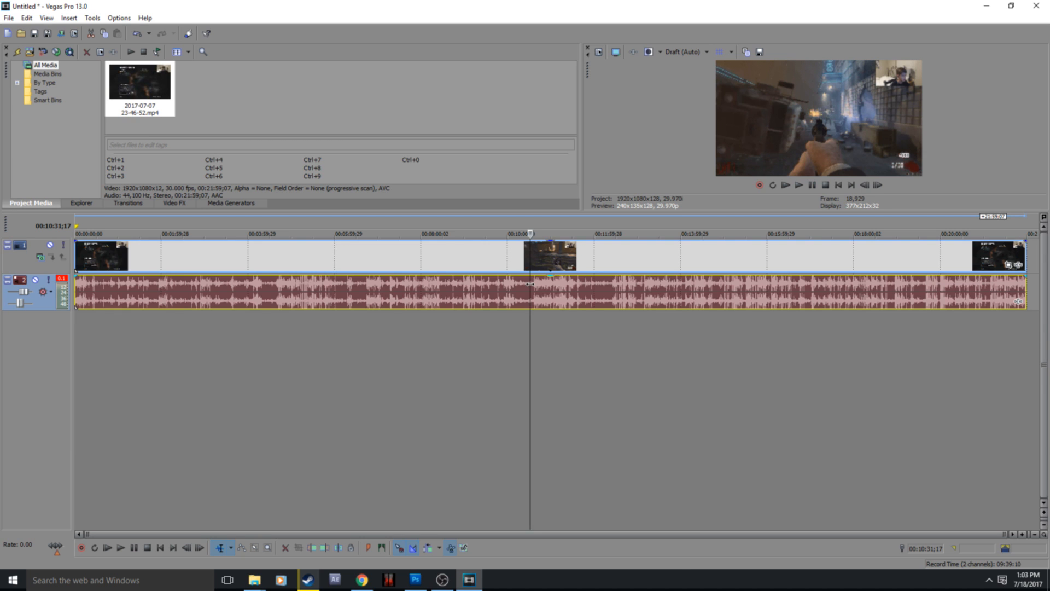
right_click(530, 285)
left_click(546, 395)
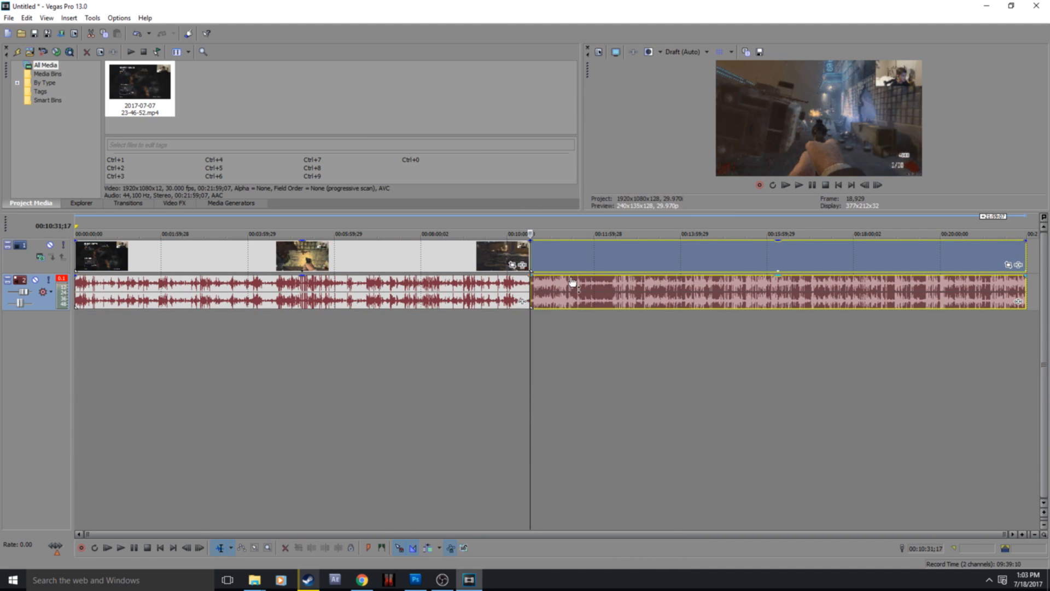
Step: Find the end of the wanted section and split the second part of the clip at 00:11:39;24
left_click(573, 285)
left_click(576, 282)
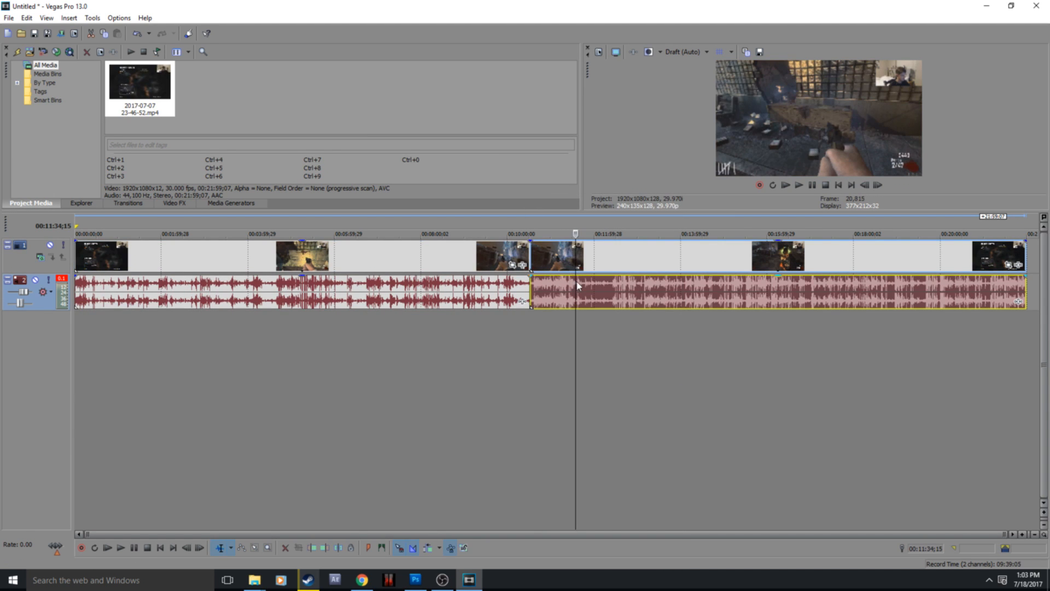
left_click(577, 283)
left_click(580, 284)
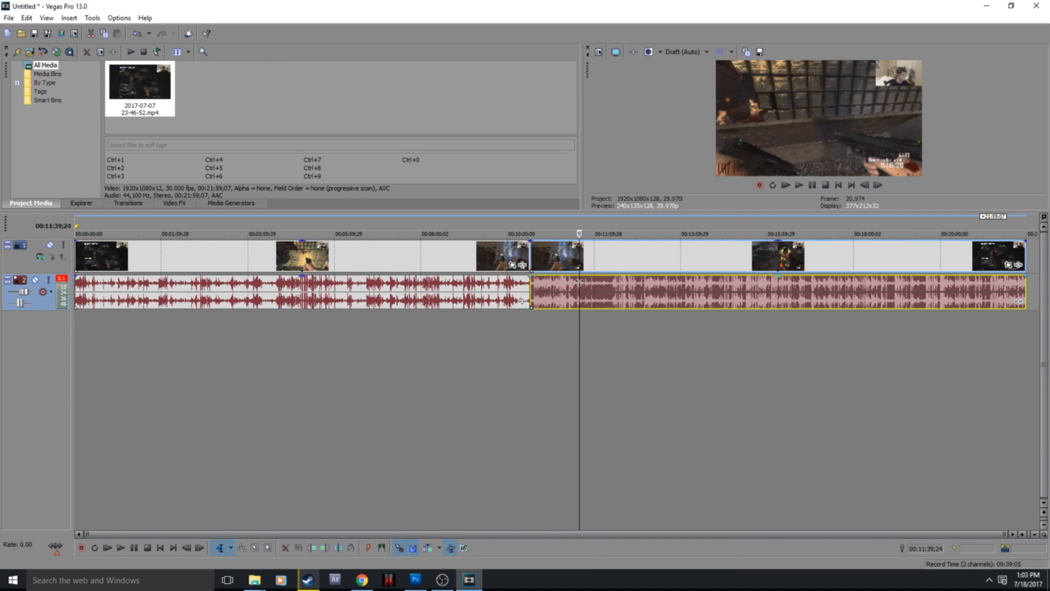
right_click(580, 284)
left_click(608, 393)
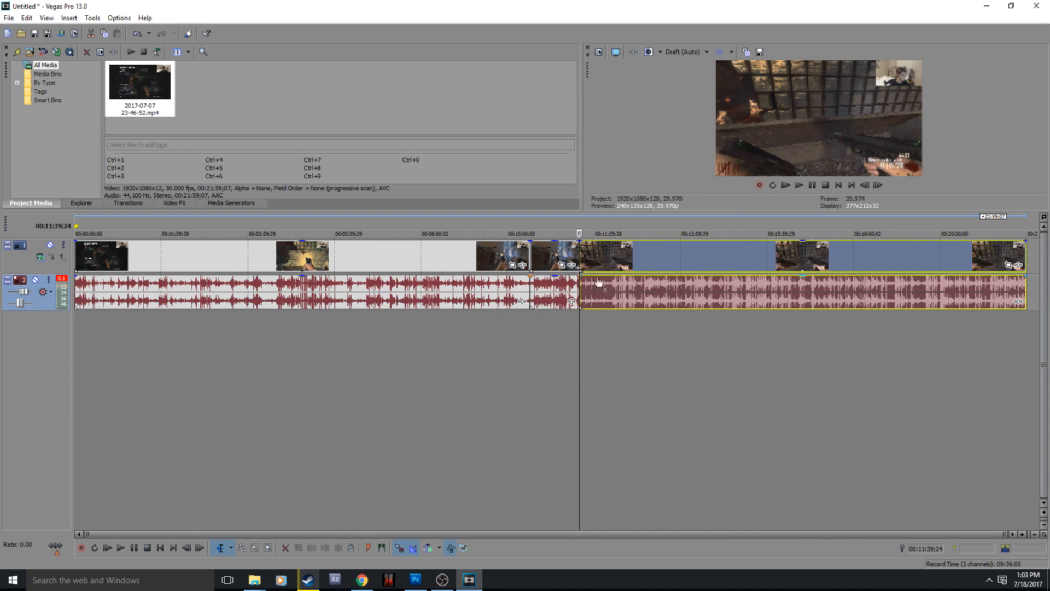
Step: Delete the clip segments before and after the short middle section, including their audio
right_click(522, 264)
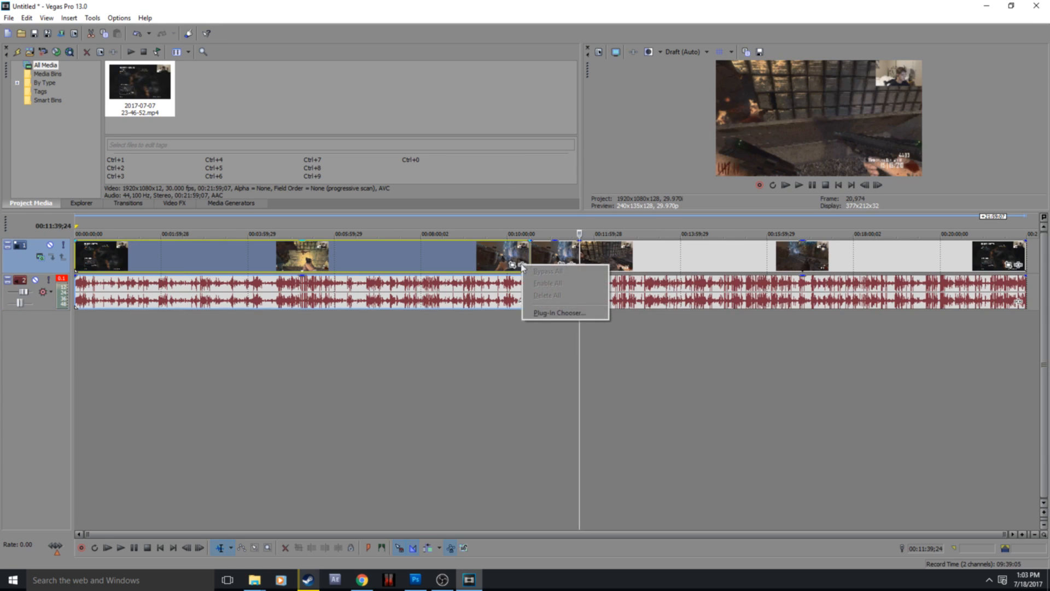
right_click(507, 247)
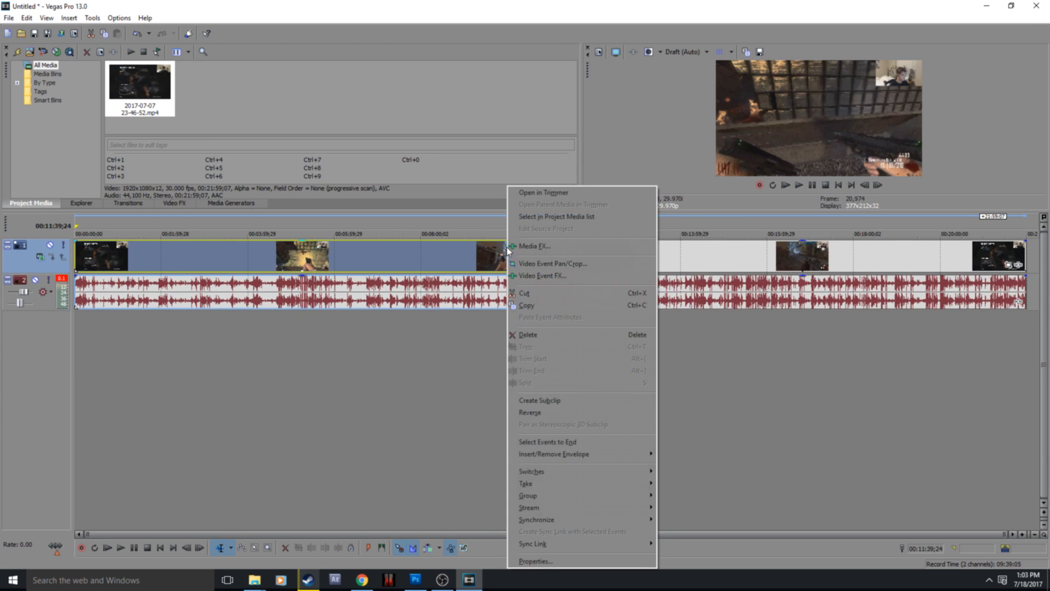
left_click(543, 346)
right_click(613, 263)
left_click(634, 335)
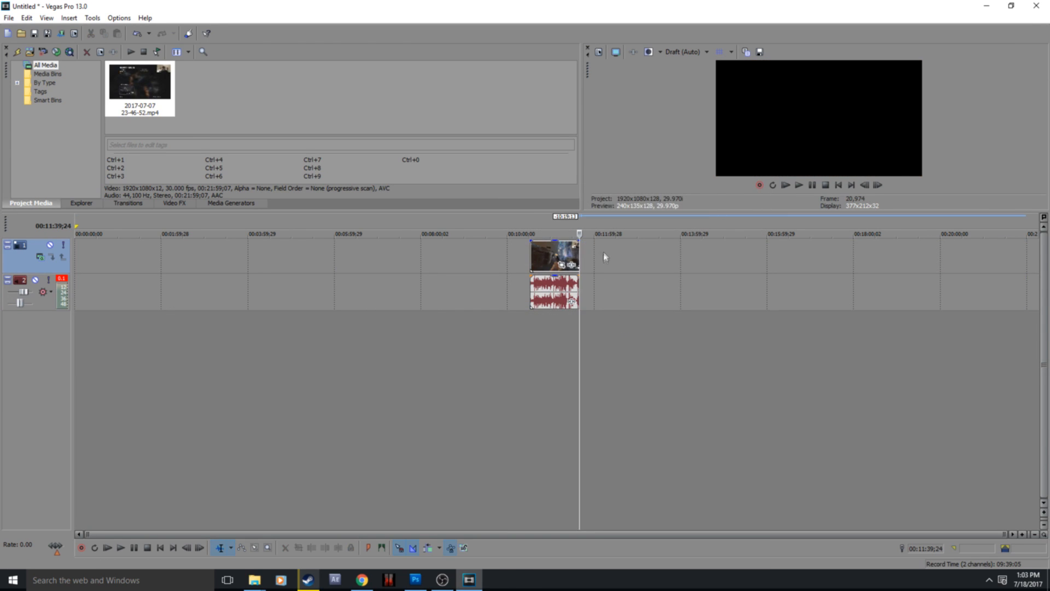
Step: Move the remaining clip to the start of the timeline and return the playhead to 00:00:00;00
left_click_drag(125, 229, 73, 261)
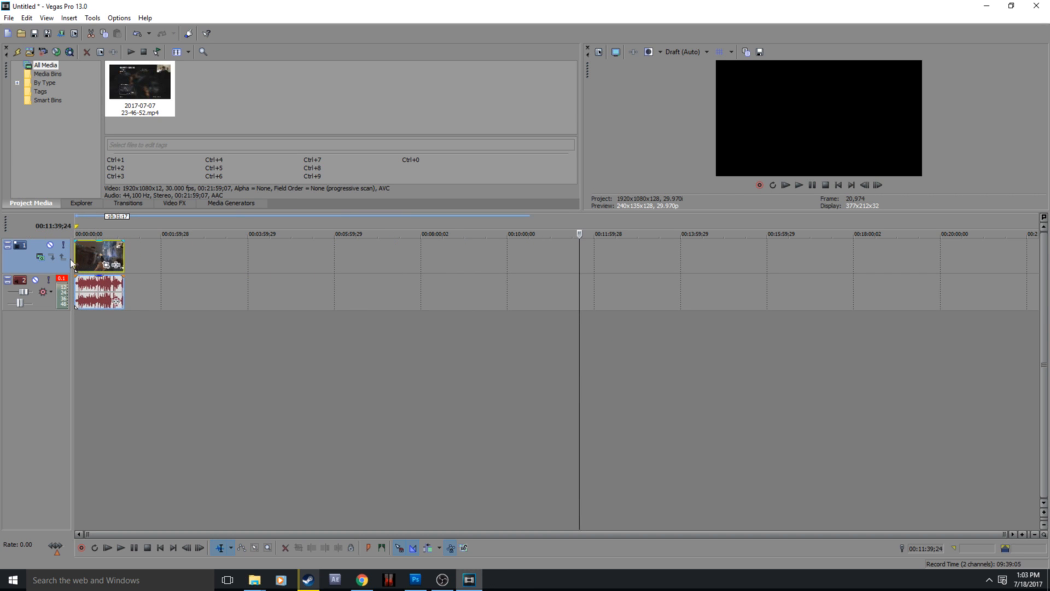
left_click(78, 249)
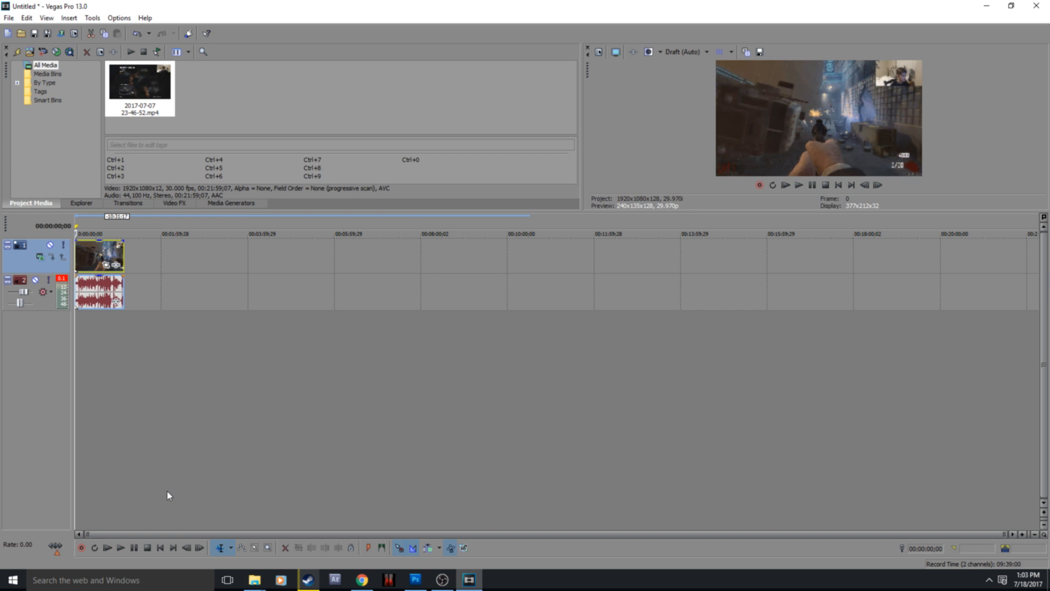
Step: Play the opening of the clip and split it with its audio at 00:00:05;12
scroll(242, 471, "up", 3)
scroll(187, 514, "down", 3)
scroll(163, 482, "up", 6)
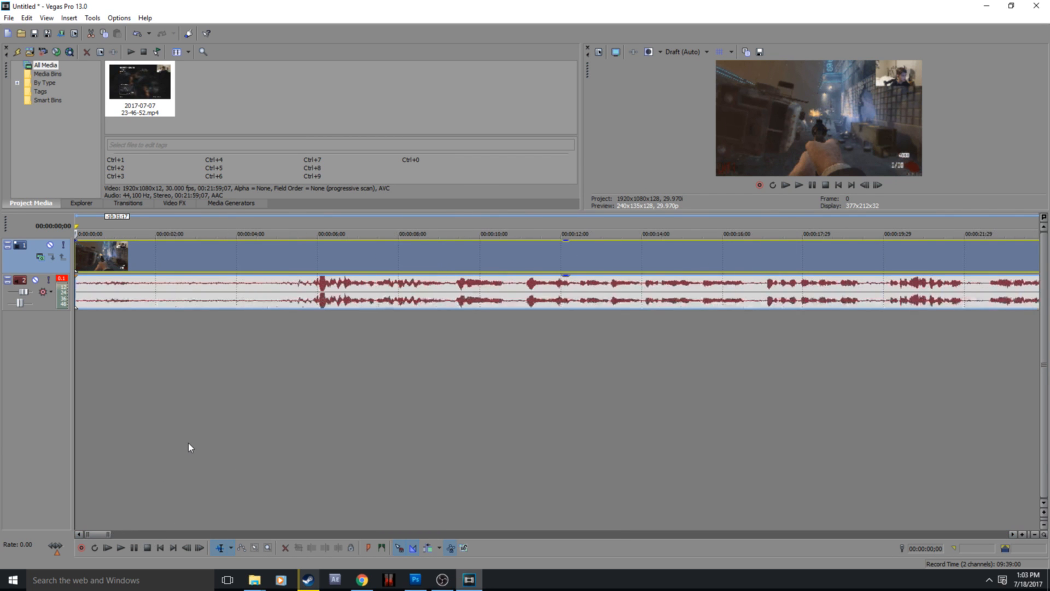
scroll(188, 442, "down", 6)
scroll(142, 512, "up", 1)
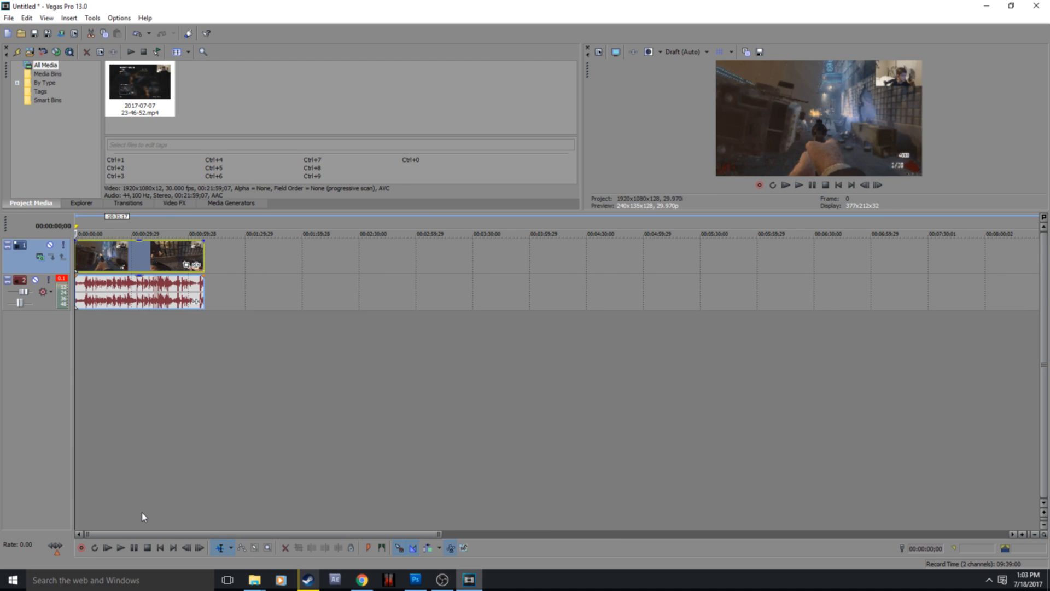
left_click(133, 550)
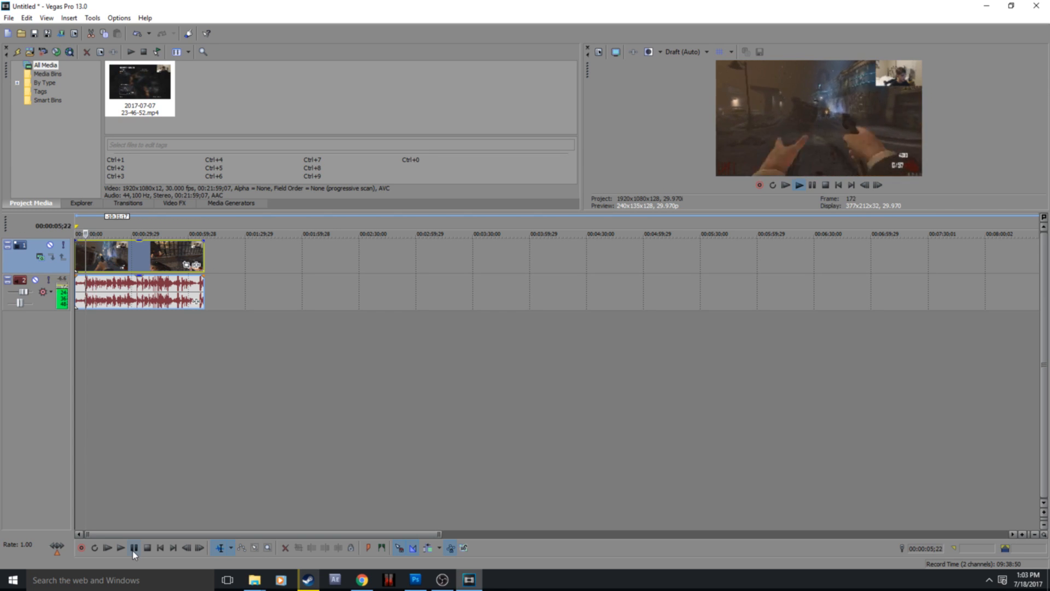
left_click(133, 551)
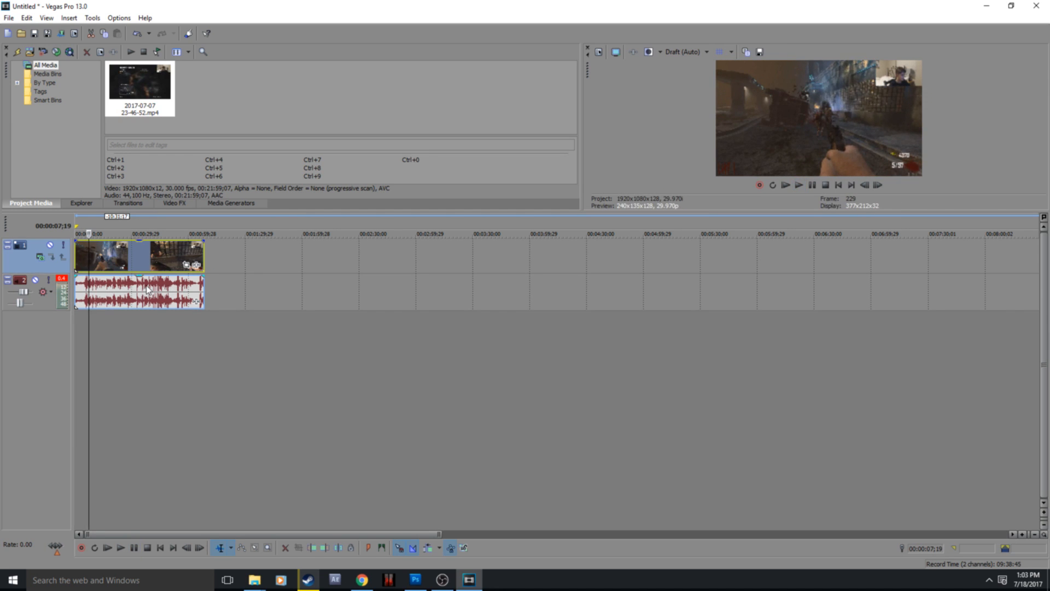
scroll(147, 290, "up", 1)
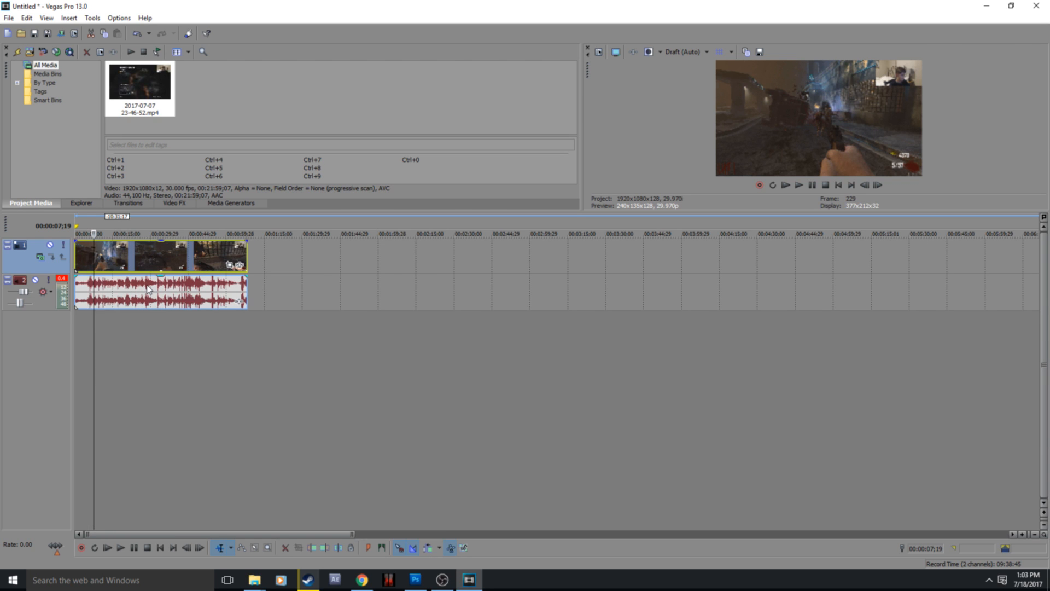
left_click(88, 285)
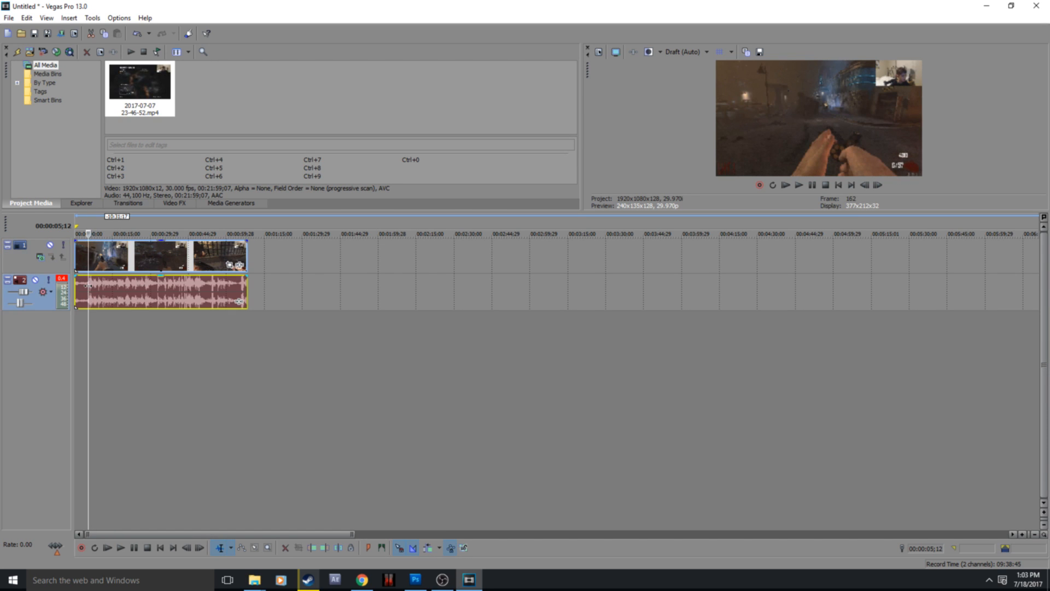
right_click(88, 285)
left_click(110, 389)
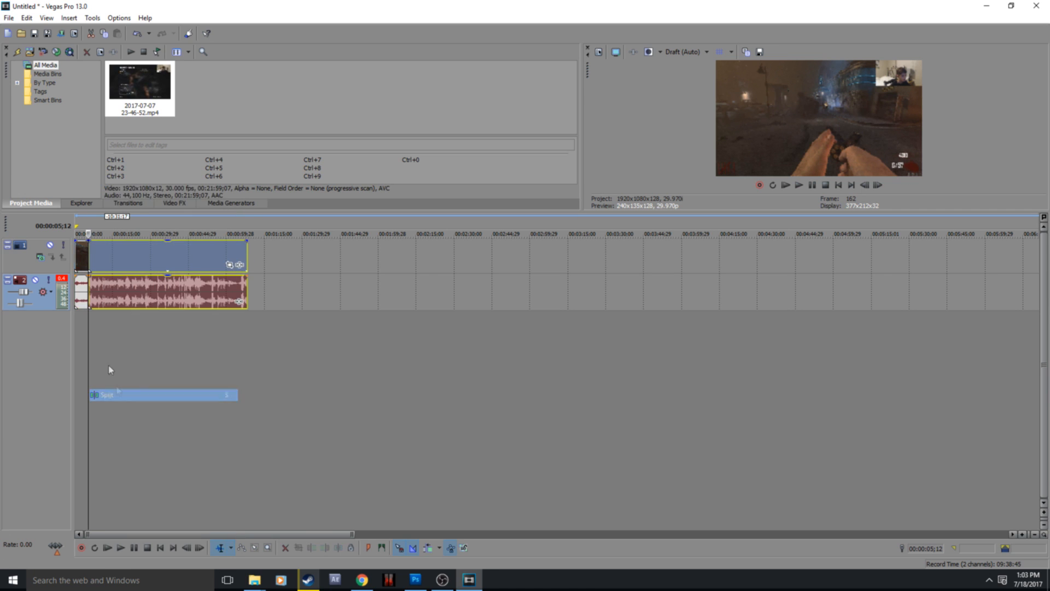
Step: Delete the short opening segment and move the remaining clip back to the start of the timeline
left_click(78, 252)
right_click(80, 254)
left_click(120, 329)
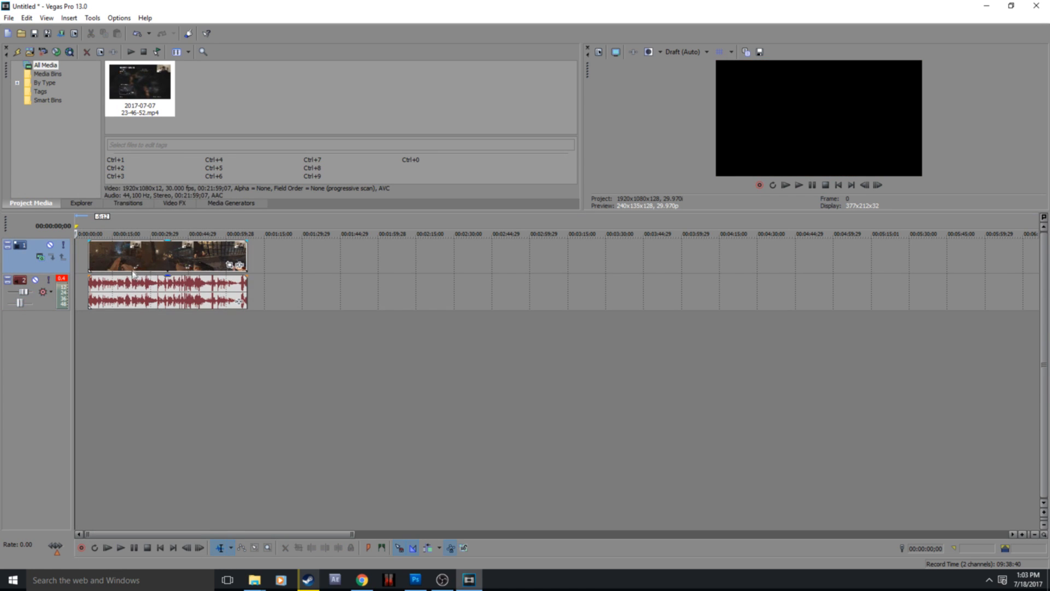
left_click_drag(133, 273, 120, 265)
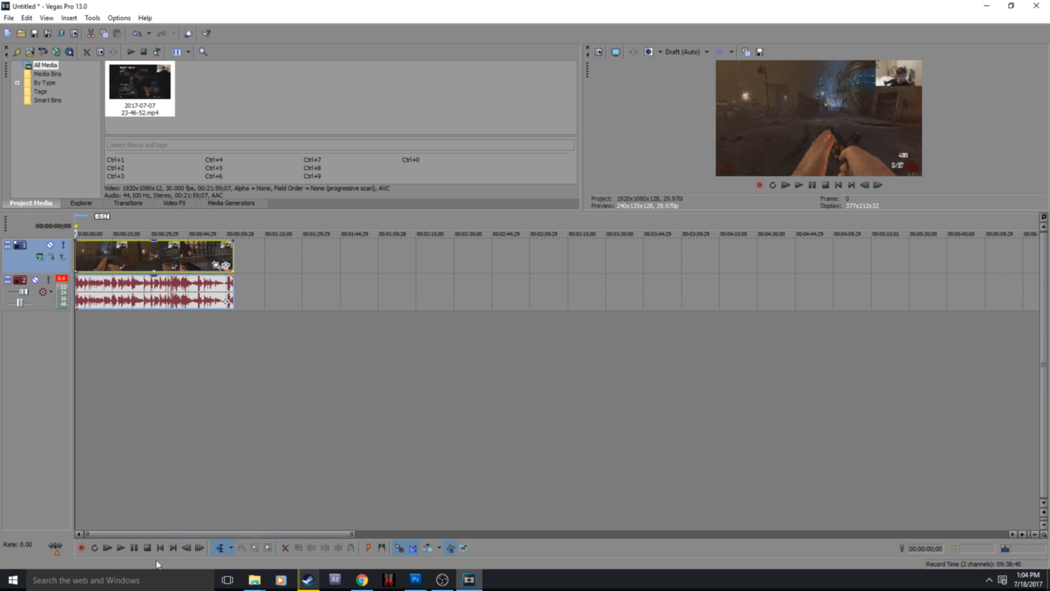
Step: Find the point for the effect in the clip and split it with its audio at 00:00:26;11
left_click(135, 548)
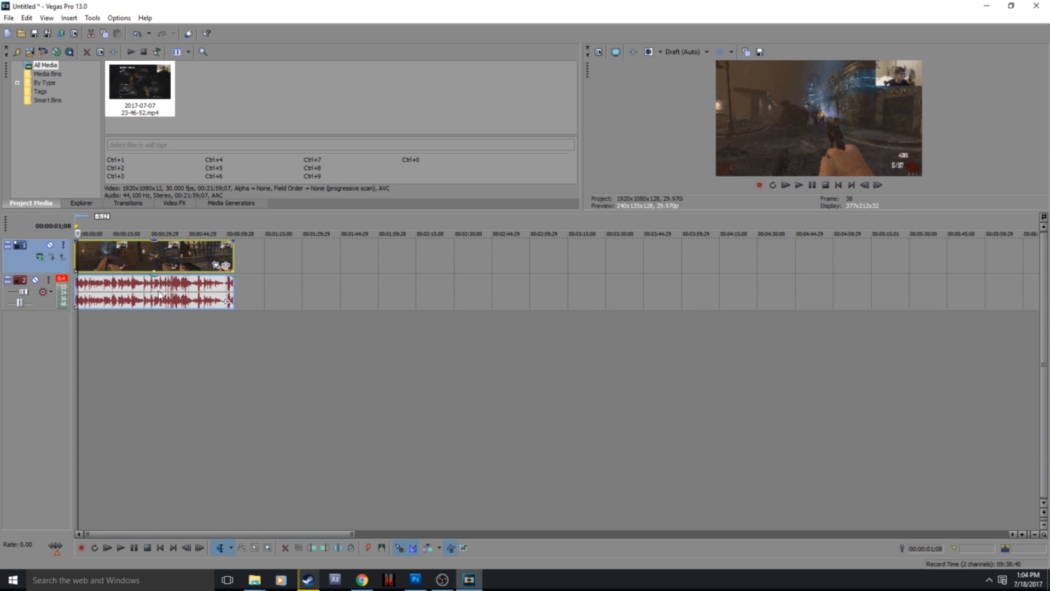
left_click(131, 289)
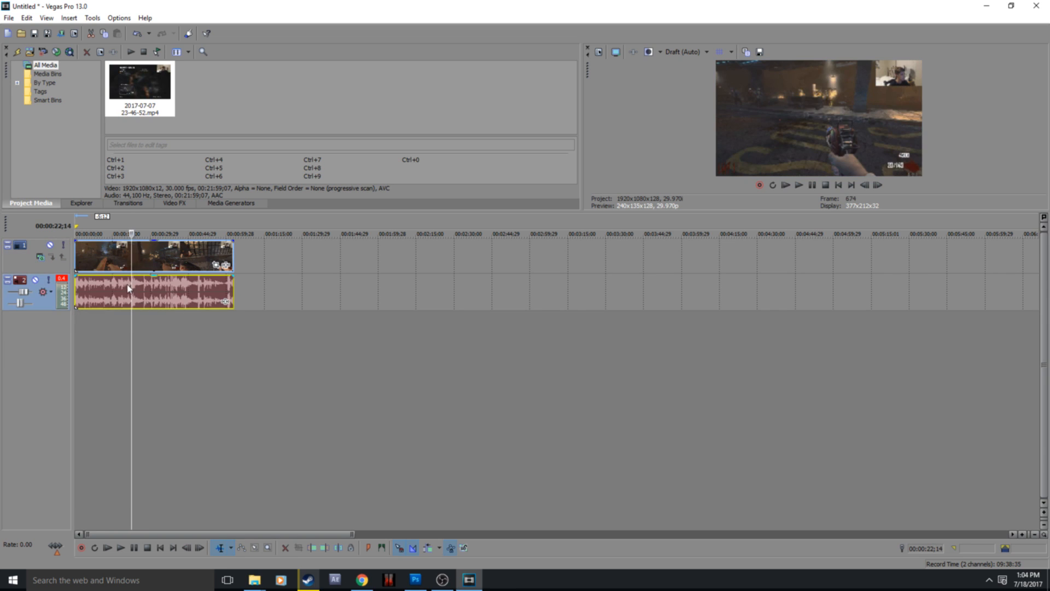
left_click(117, 288)
left_click(98, 289)
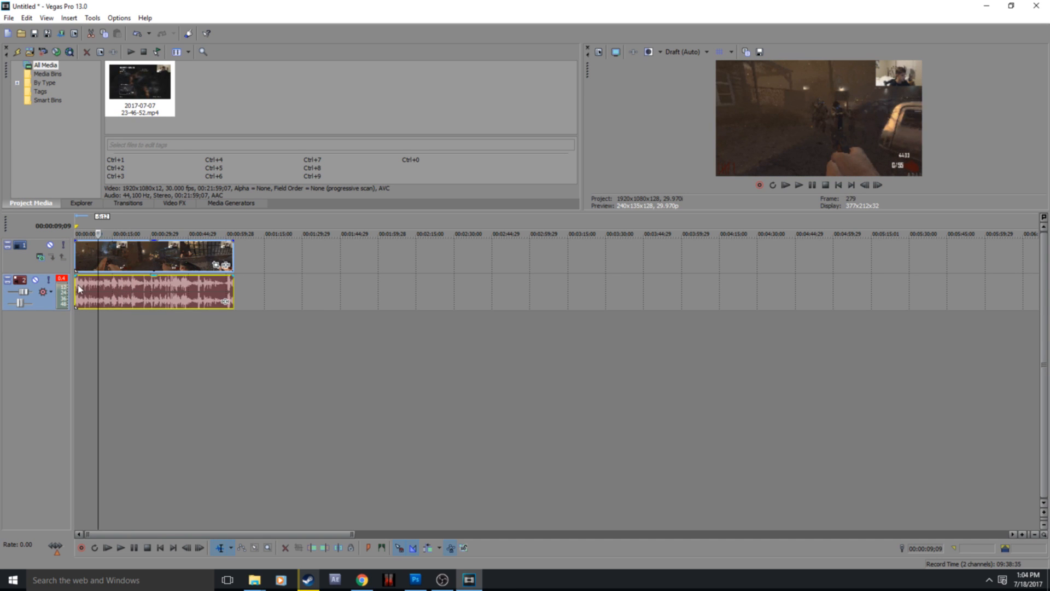
left_click(81, 288)
left_click(106, 289)
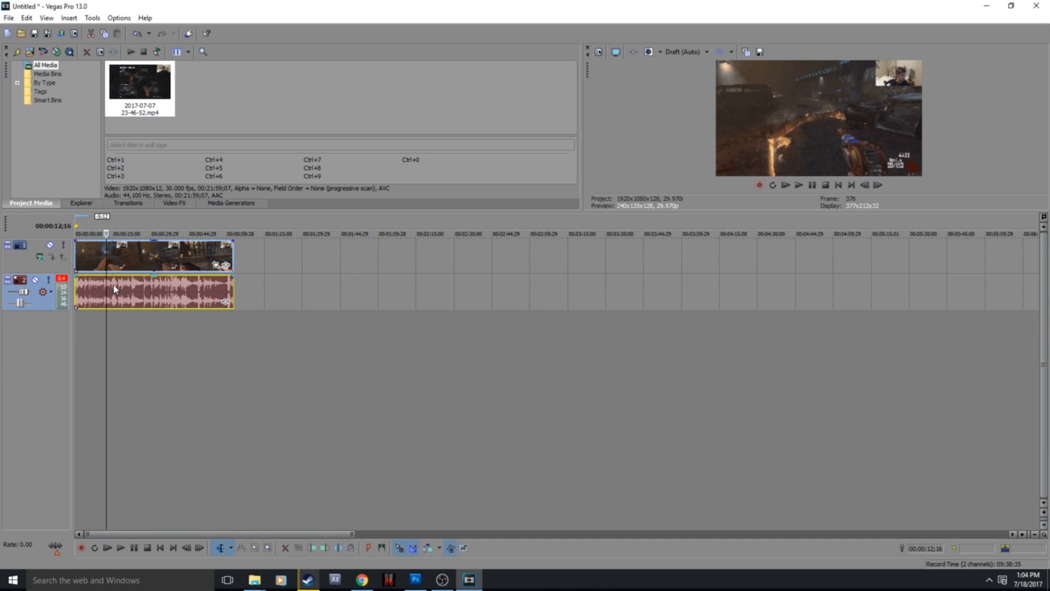
left_click(122, 289)
left_click(159, 290)
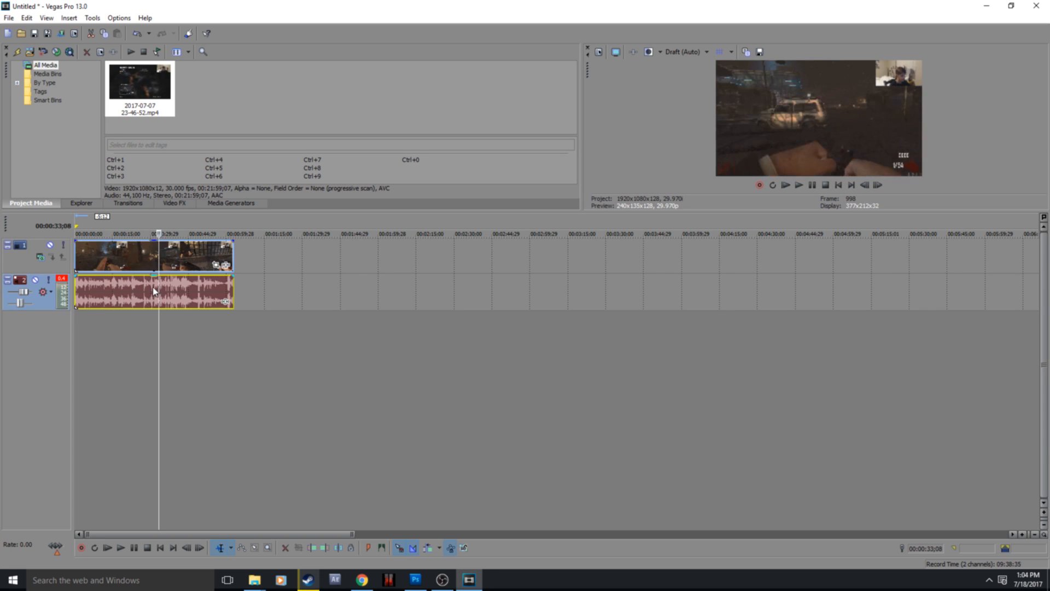
left_click(148, 293)
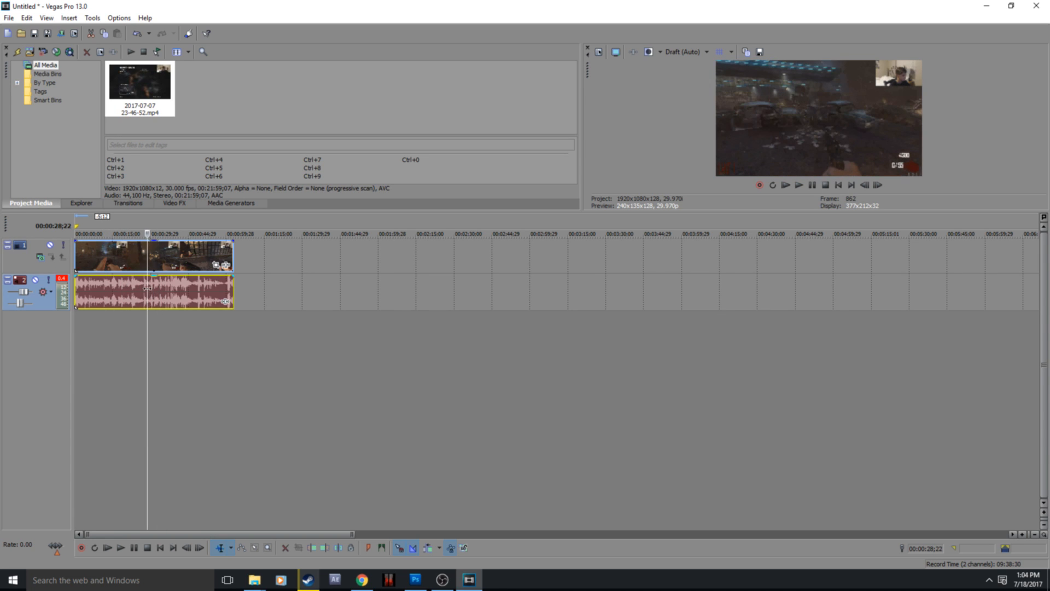
left_click(141, 289)
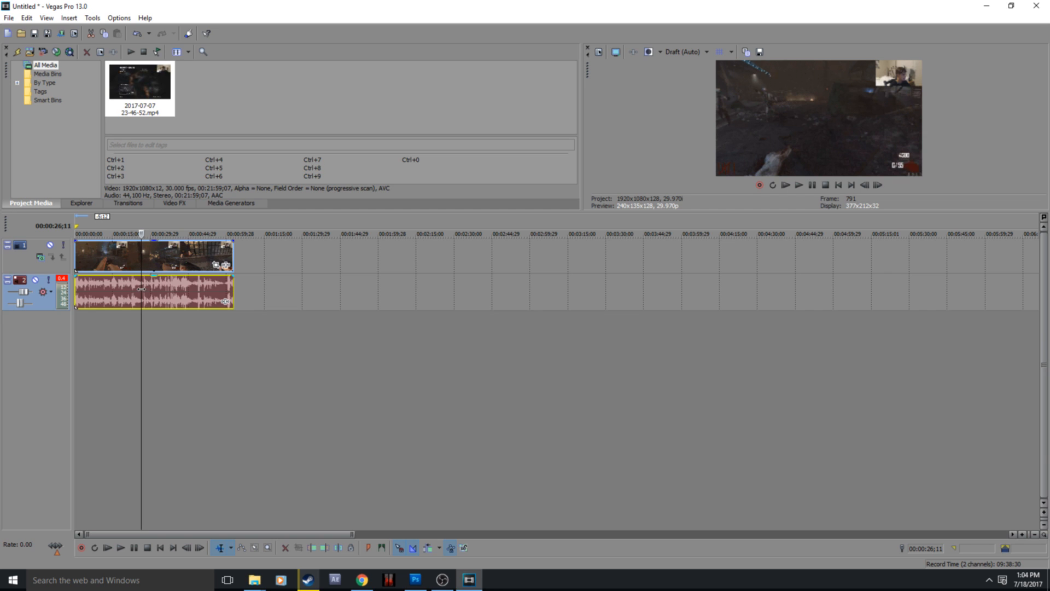
right_click(142, 290)
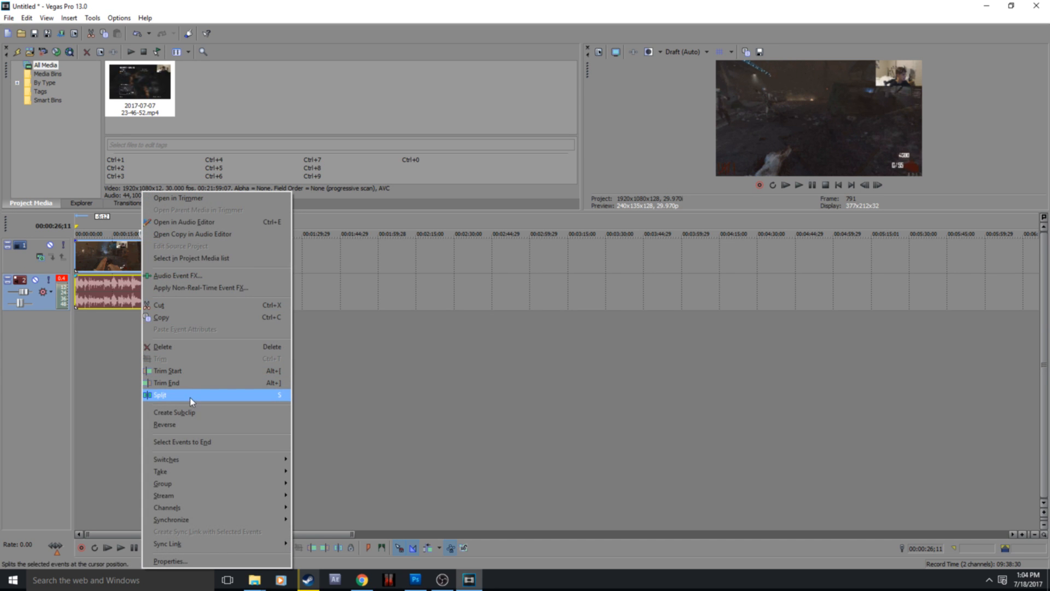
left_click(189, 397)
right_click(148, 296)
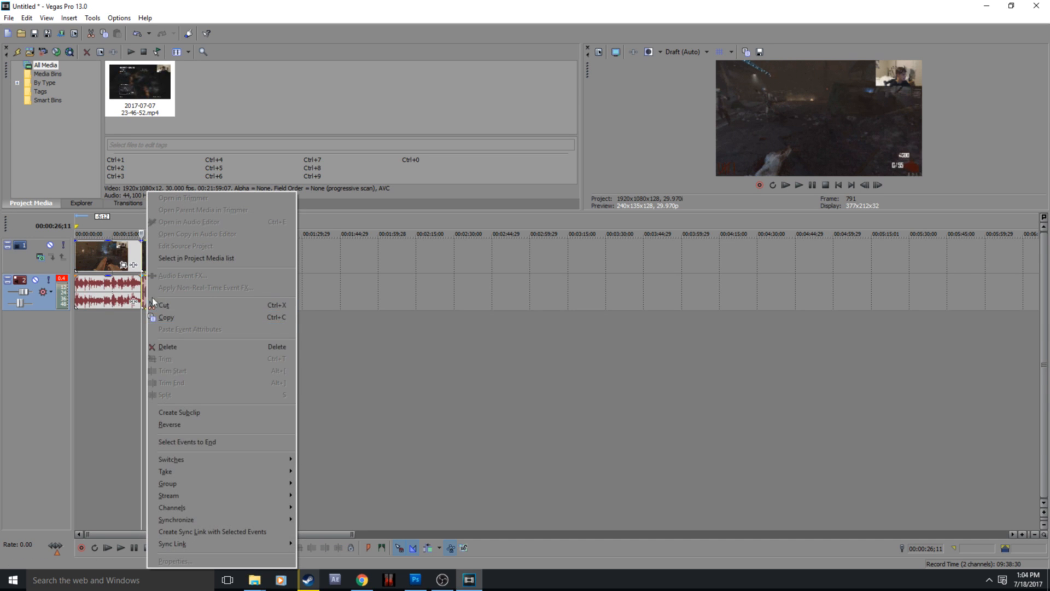
key("Escape")
left_click(146, 289)
right_click(149, 290)
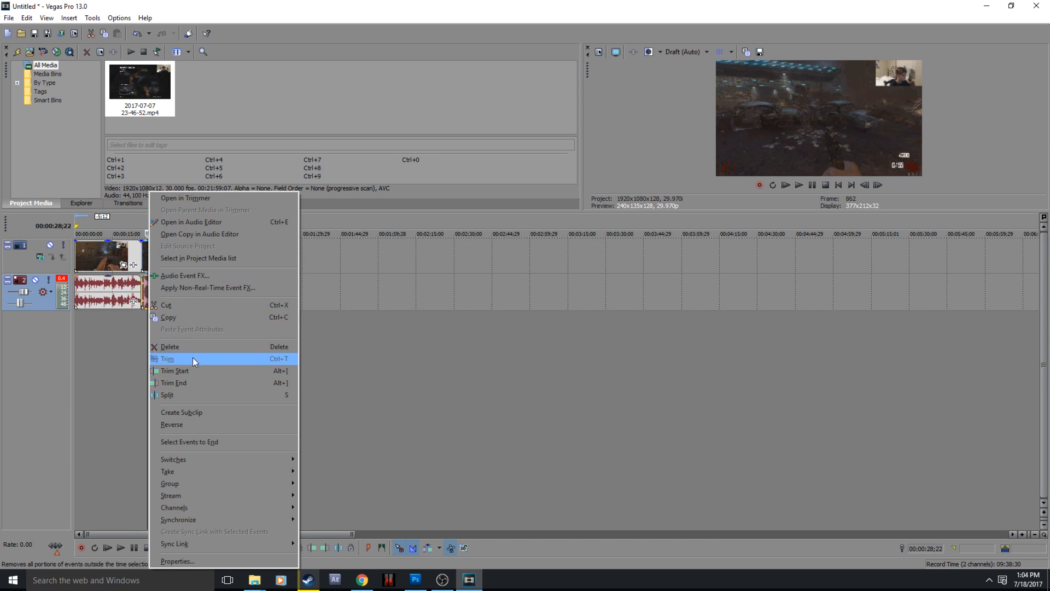
key("Escape")
Step: Crop the video segment after the split to about 1,104 x 621, centred on the frame, using Event Pan/Crop
left_click(147, 248)
right_click(153, 250)
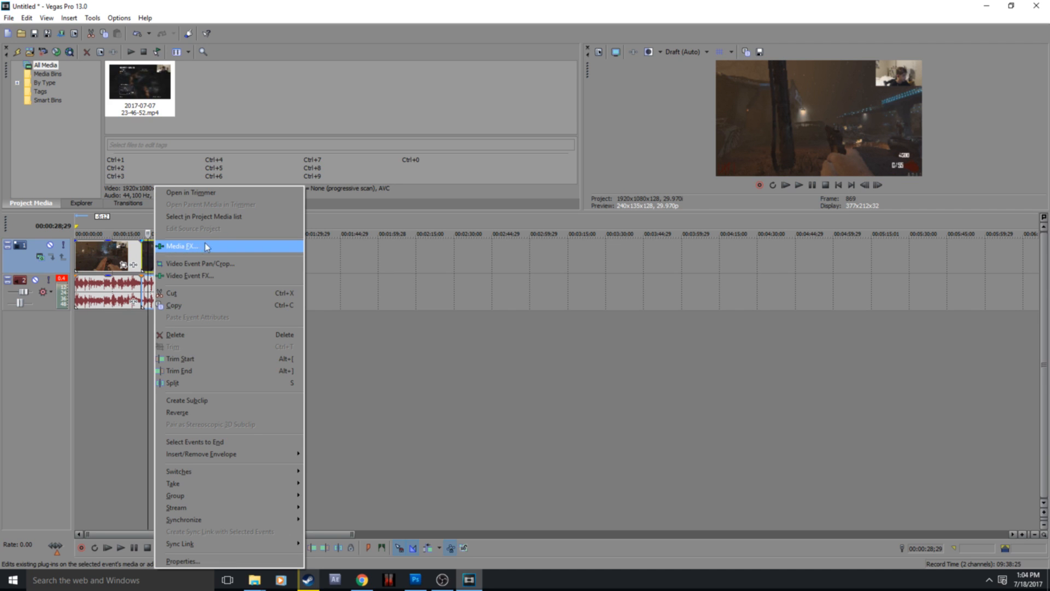
left_click(196, 264)
scroll(474, 366, "down", 3)
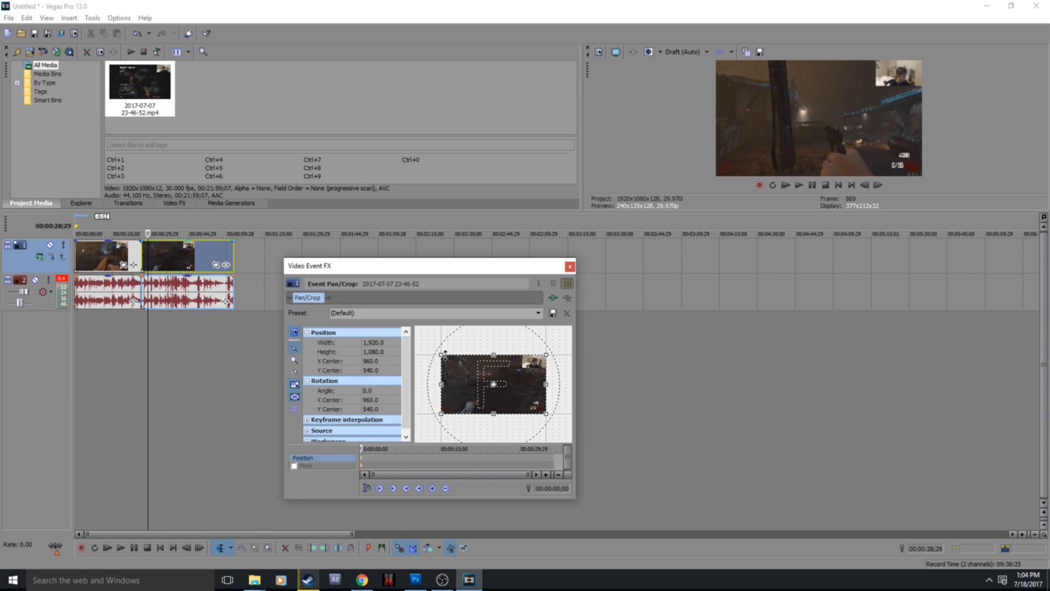
left_click_drag(441, 354, 462, 367)
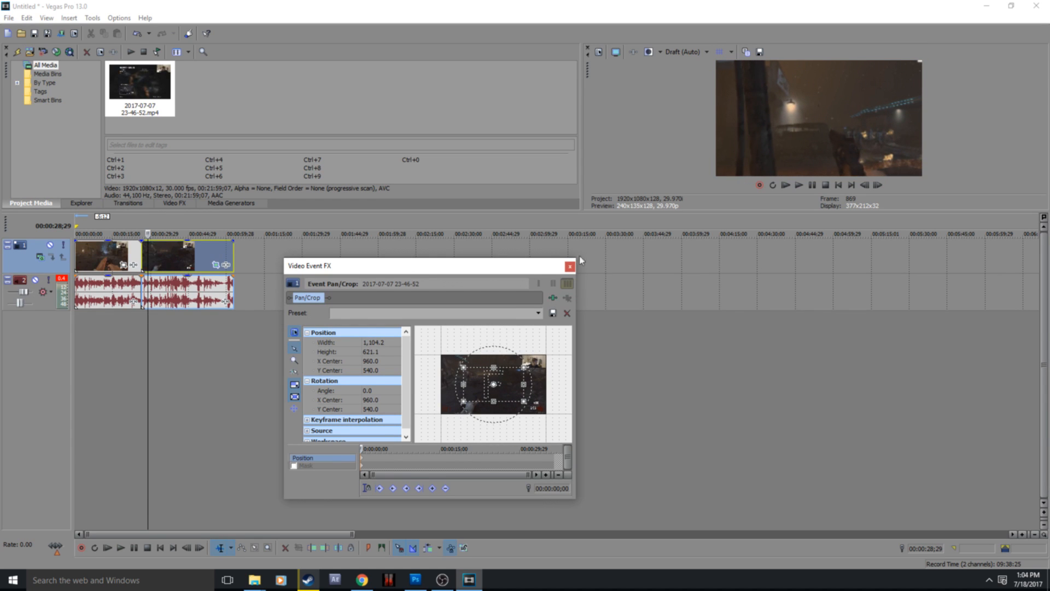
left_click(568, 268)
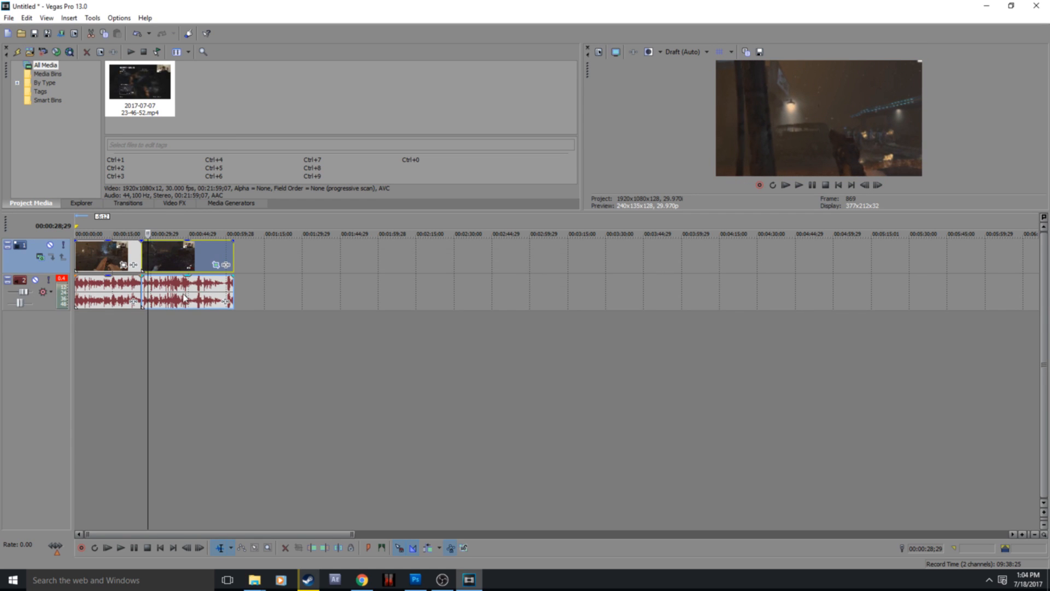
Step: Play across the cut into the zoomed segment and split that segment with its audio at 00:00:30;14
left_click(154, 292)
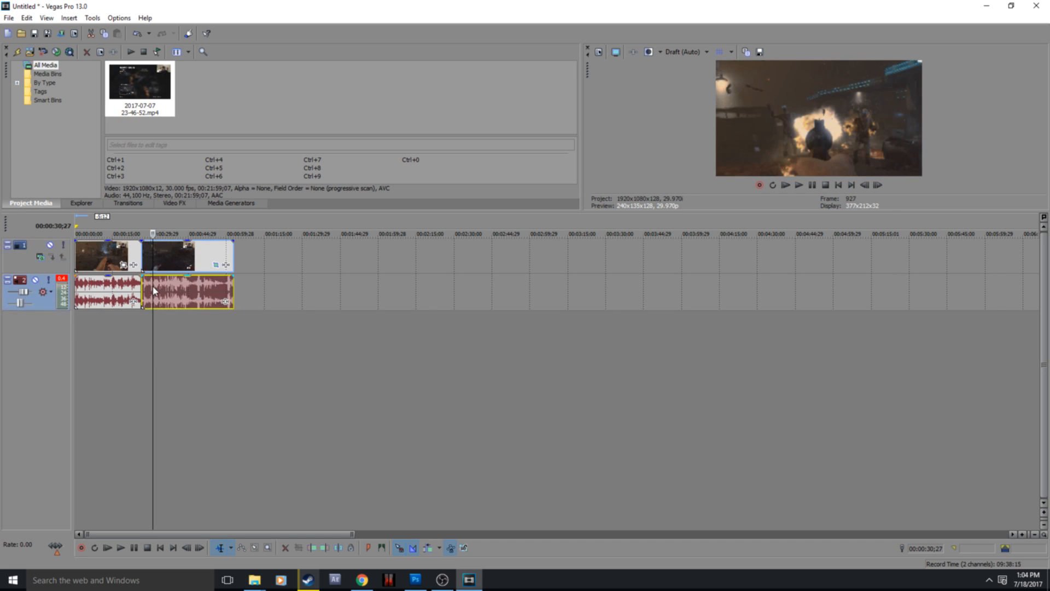
right_click(155, 291)
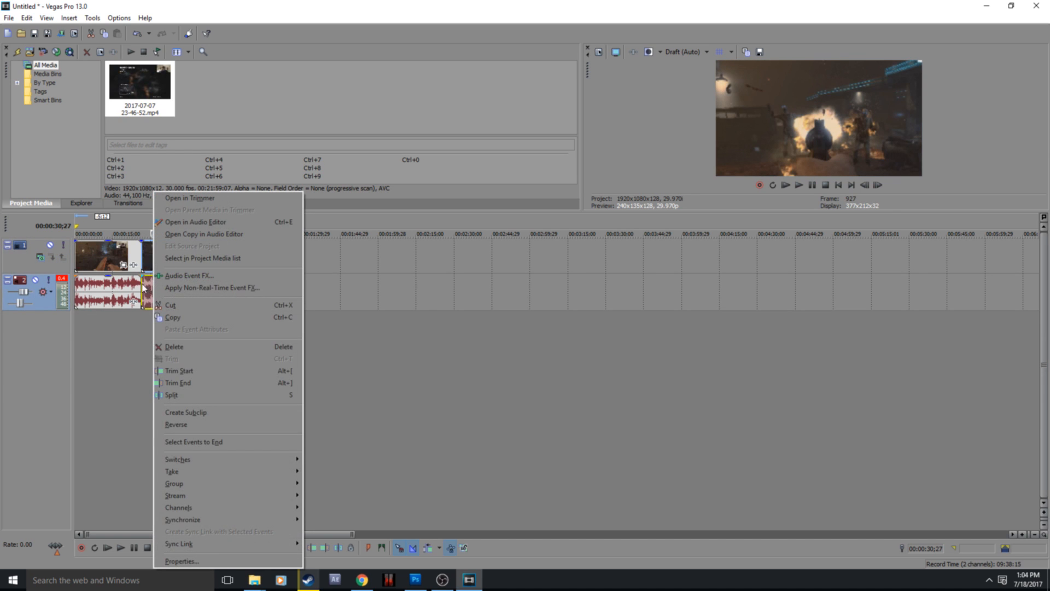
left_click(142, 289)
left_click(133, 548)
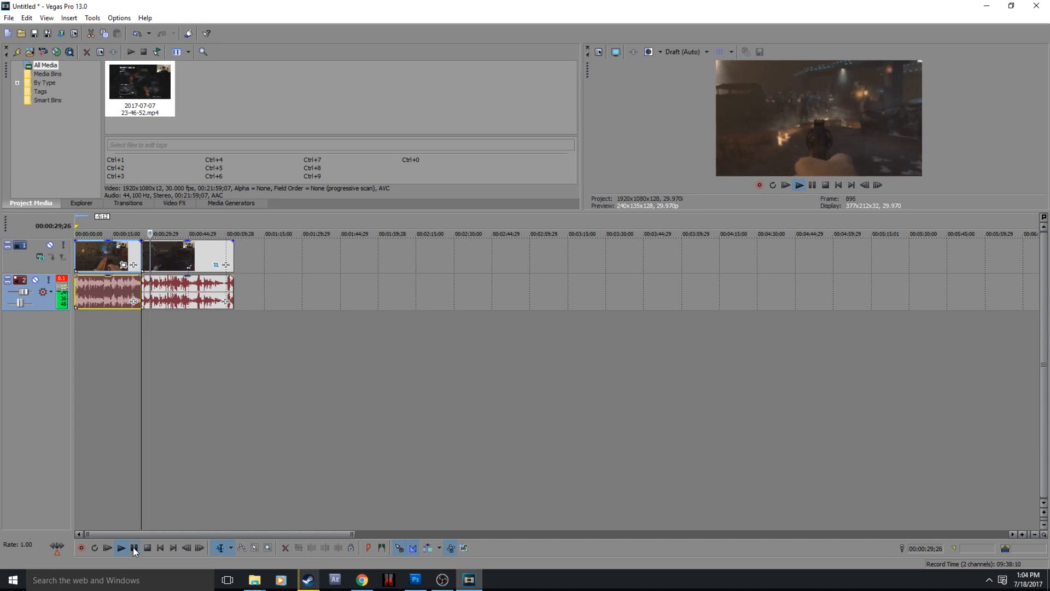
left_click(133, 548)
left_click(152, 286)
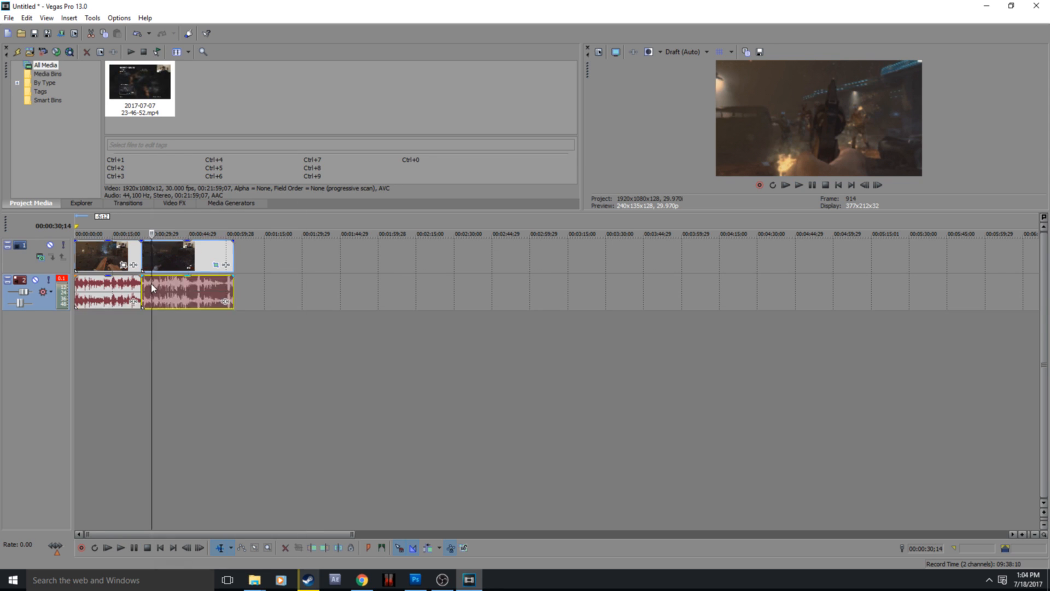
right_click(152, 288)
left_click(183, 396)
Step: Restore the last video segment's Pan/Crop framing to the full 1,920 x 1,080 frame
right_click(169, 267)
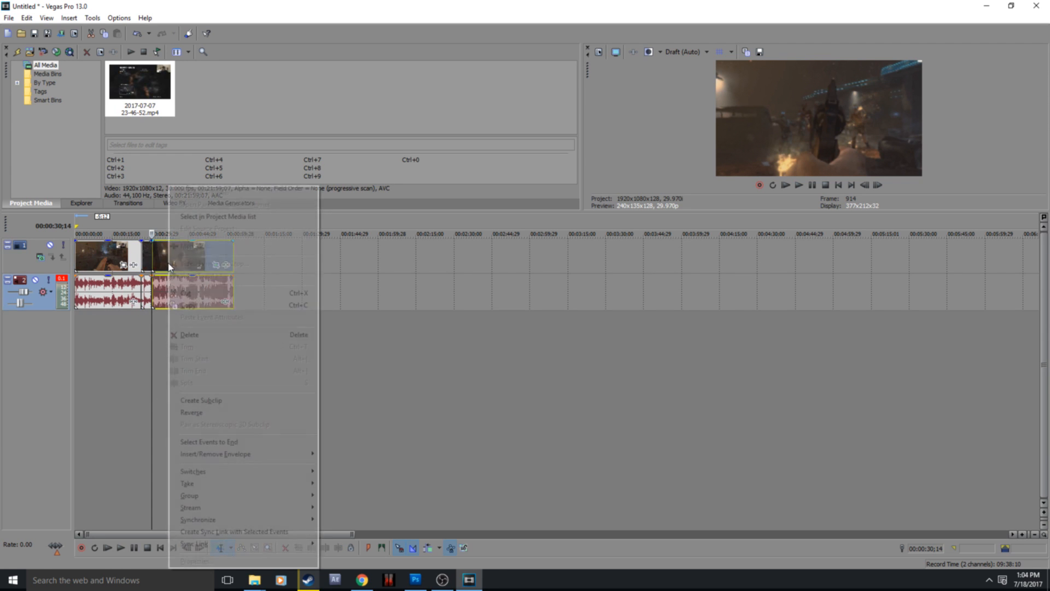
left_click(147, 259)
left_click(147, 252)
right_click(162, 260)
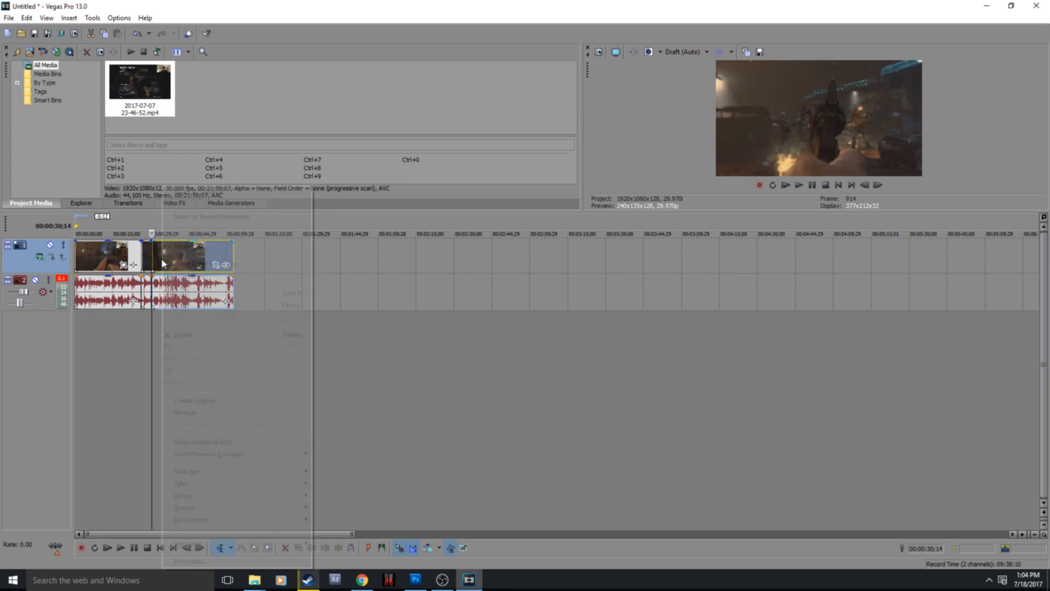
left_click(215, 264)
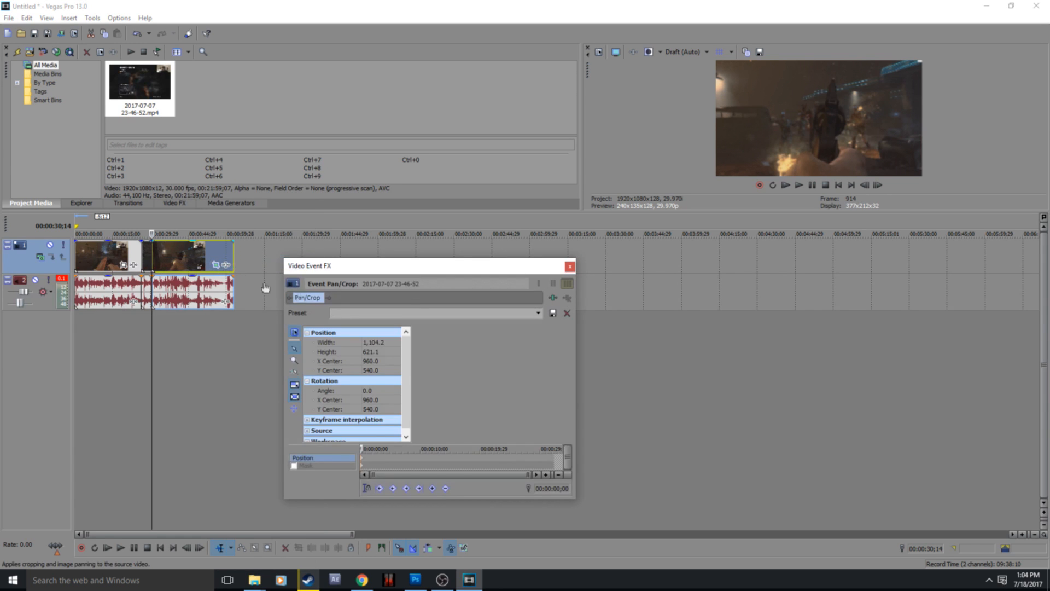
right_click(477, 381)
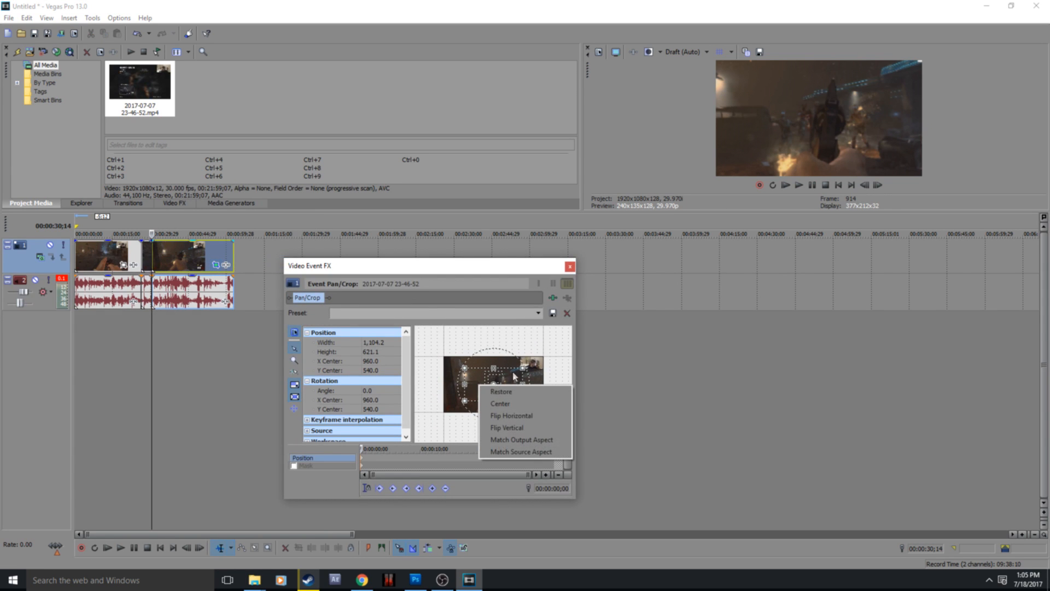
left_click(498, 392)
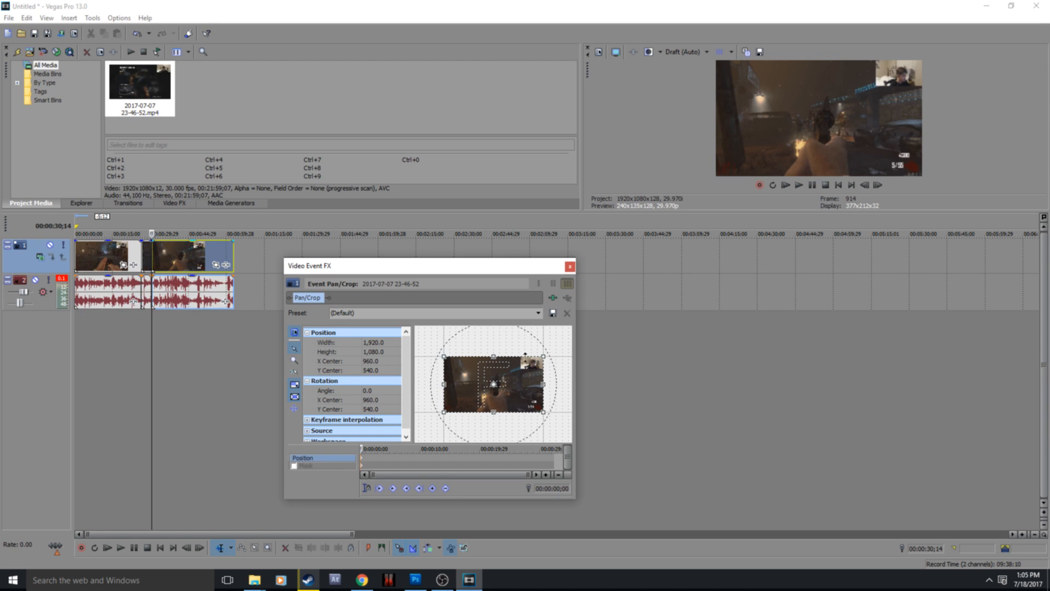
left_click(569, 267)
Step: Play back the timeline from 00:00:23;04 past the short zoomed segment to check the zoom
left_click(133, 253)
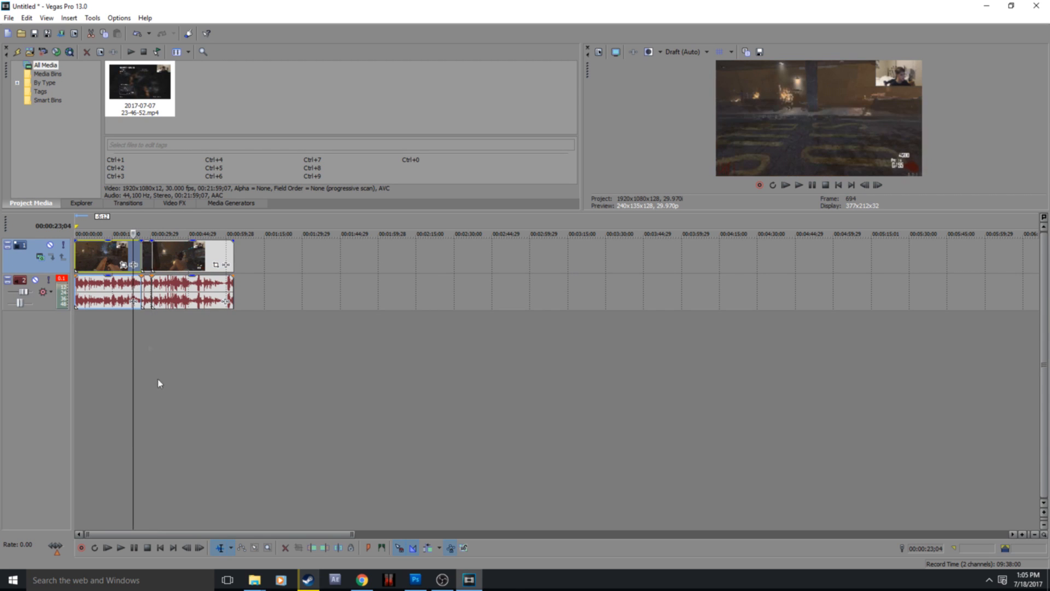
left_click(136, 549)
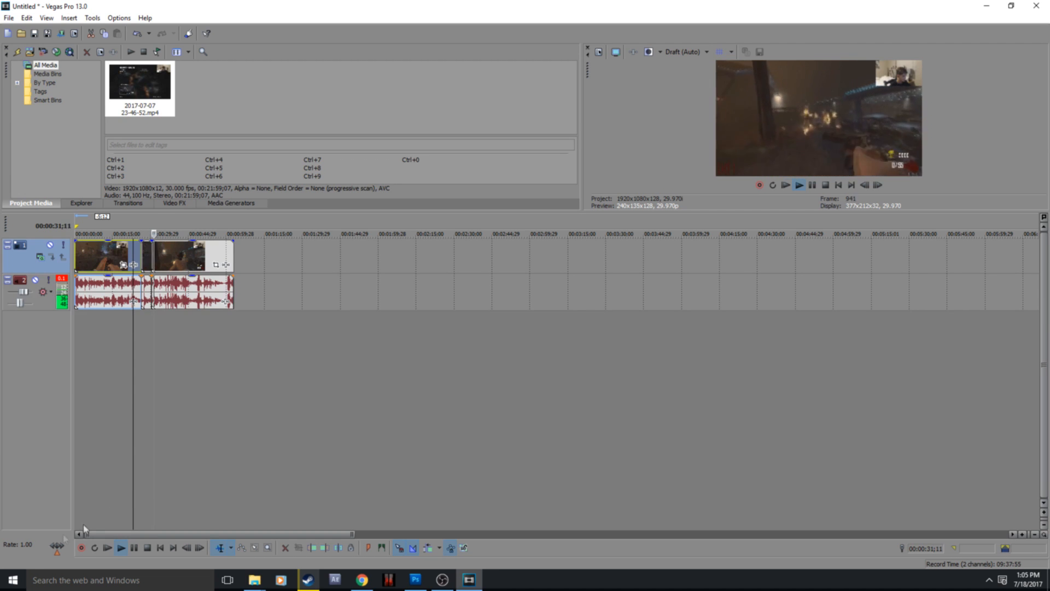
left_click(134, 547)
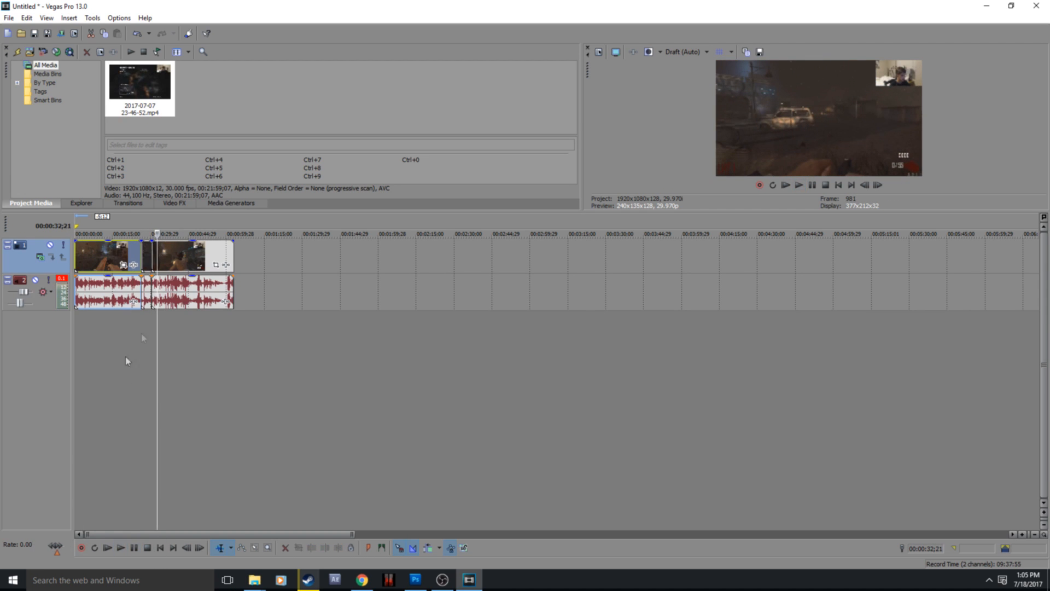
Step: Inspect the edges of the zoomed segment and the clip's end, and return the playhead to 00:00:00;00
left_click(141, 256)
left_click(151, 255)
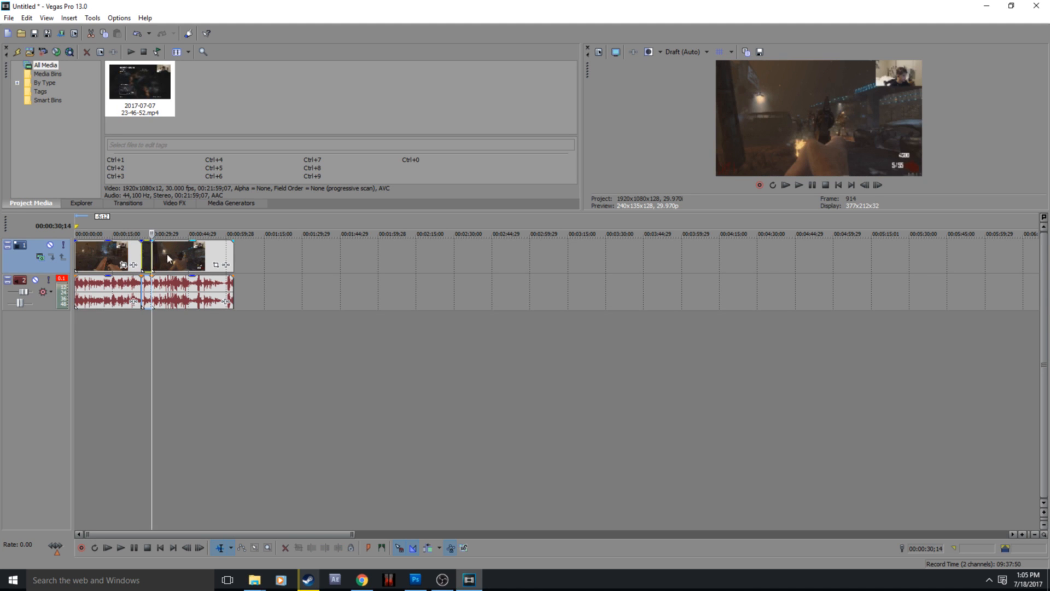
left_click(253, 260)
left_click(230, 258)
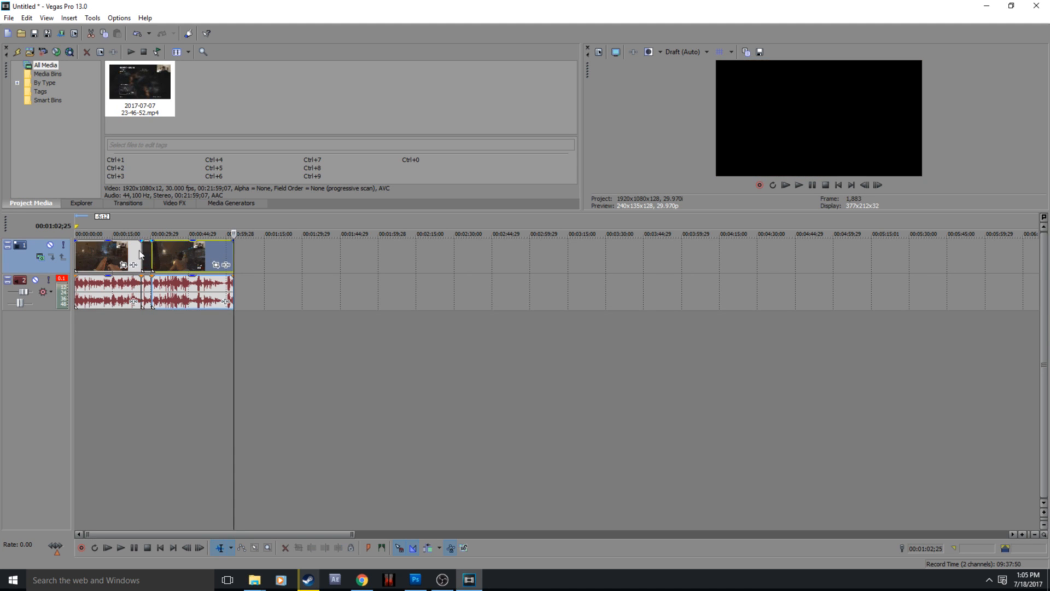
left_click(77, 255)
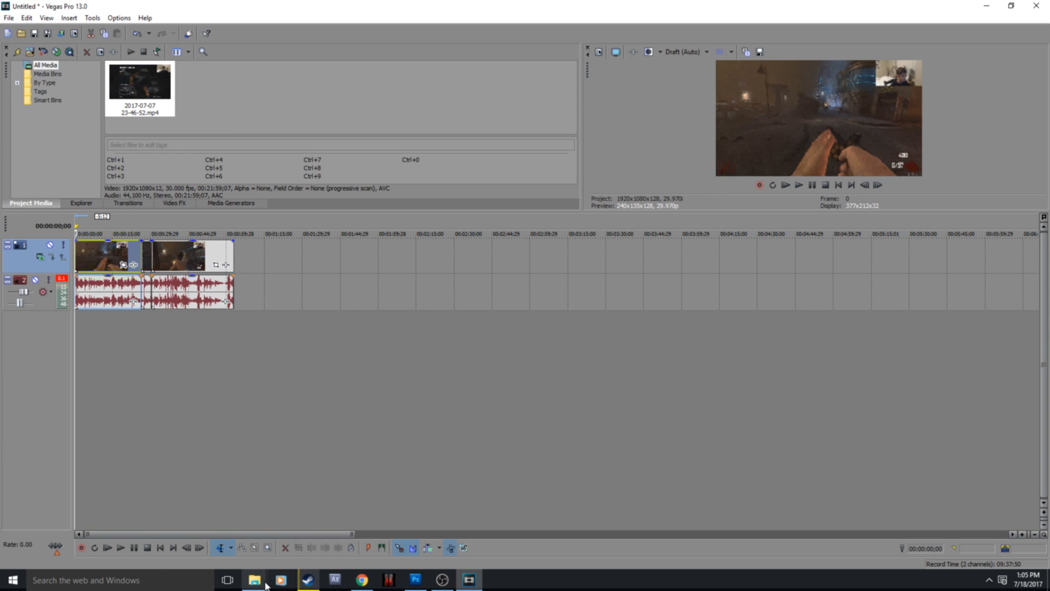
Step: Add John Kenza - WICKED.mp3 from File Explorer's Downloads folder as a new audio track at the timeline start, with the playhead at 00:00:00;00
mouse_move(254, 579)
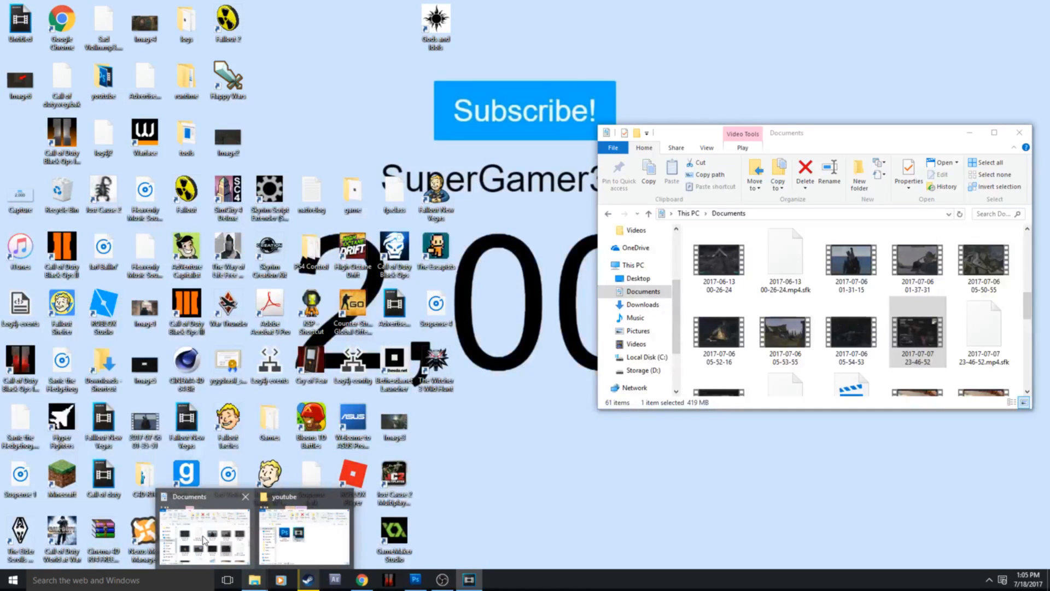
left_click(204, 534)
left_click(650, 307)
scroll(751, 336, "down", 15)
scroll(749, 329, "down", 6)
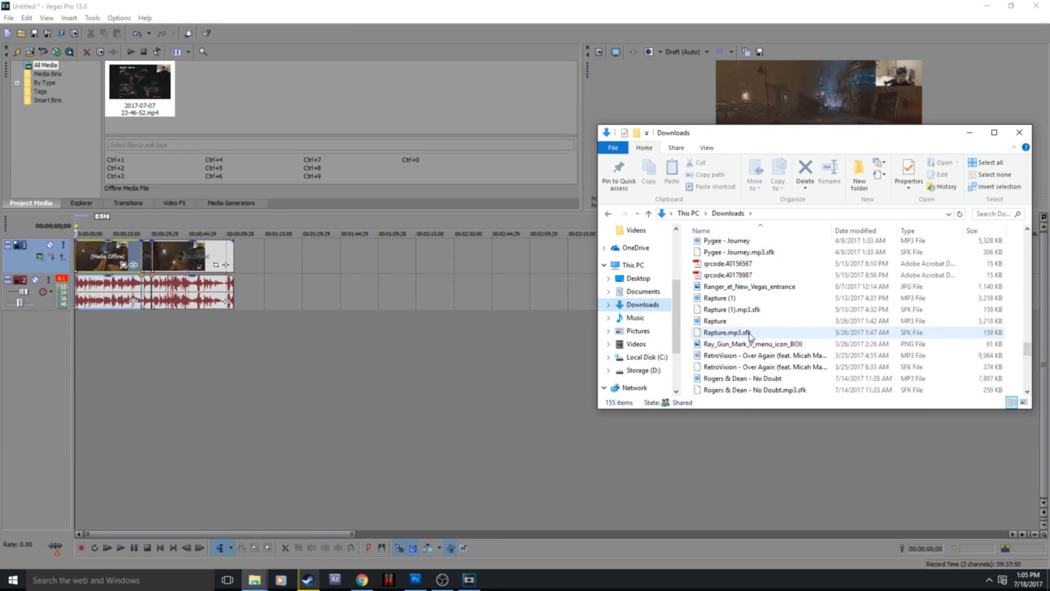
scroll(743, 279, "up", 4)
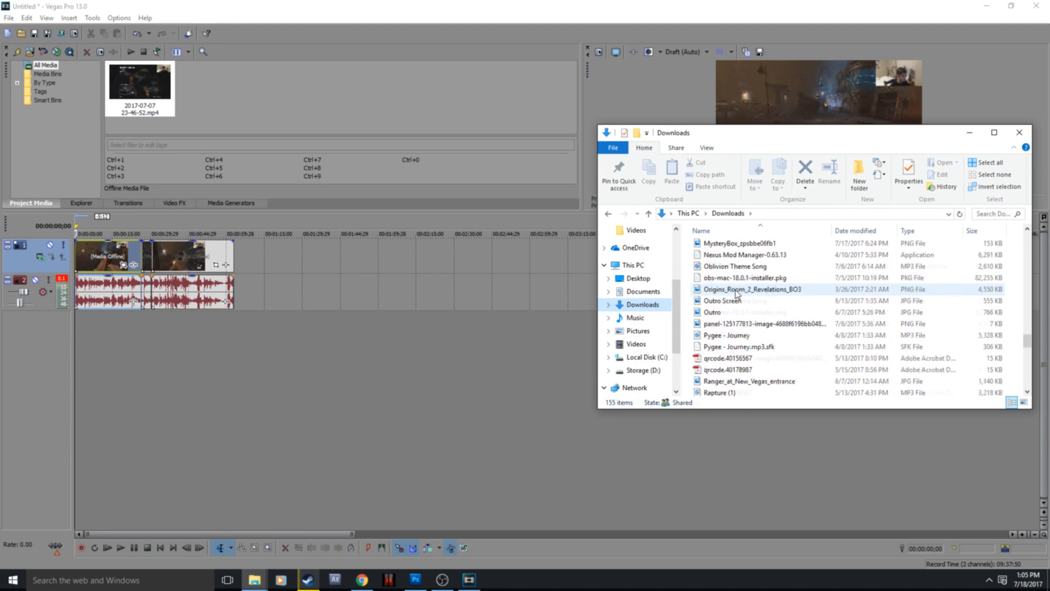
scroll(744, 295, "up", 3)
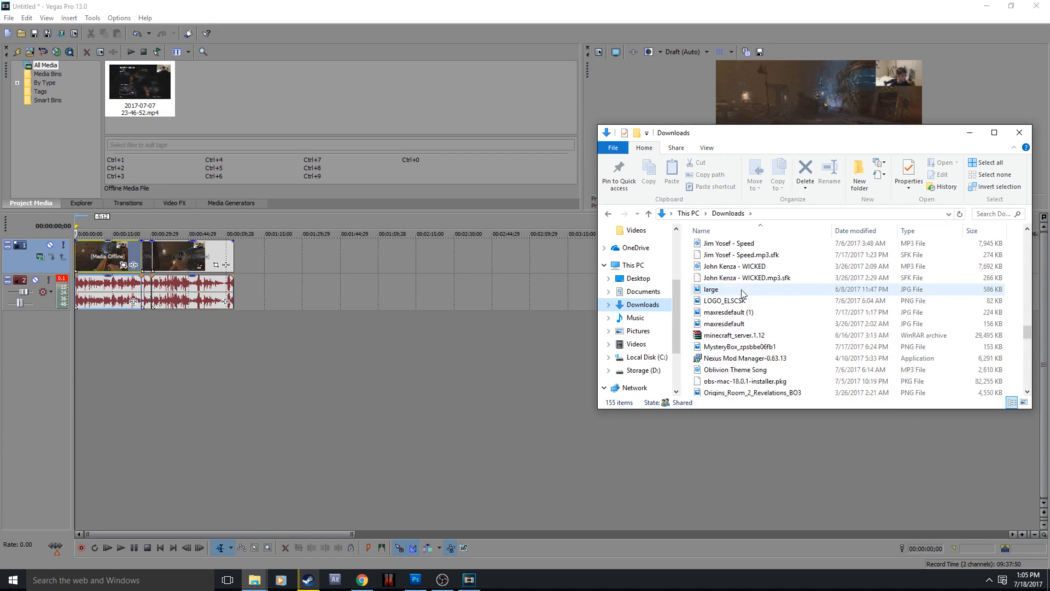
left_click_drag(754, 335, 77, 327)
left_click(103, 326)
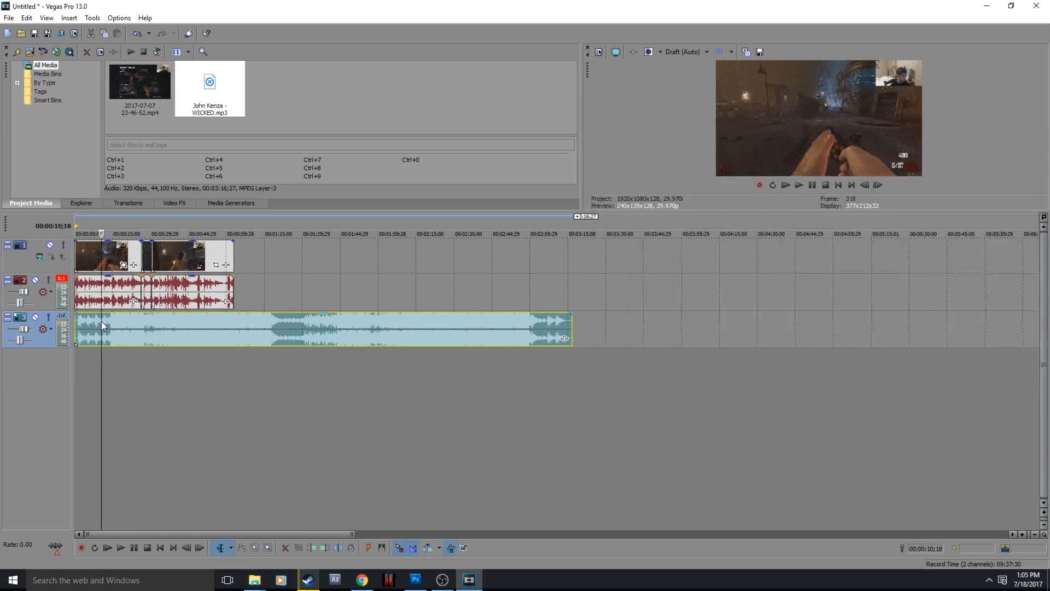
left_click(88, 324)
left_click(76, 328)
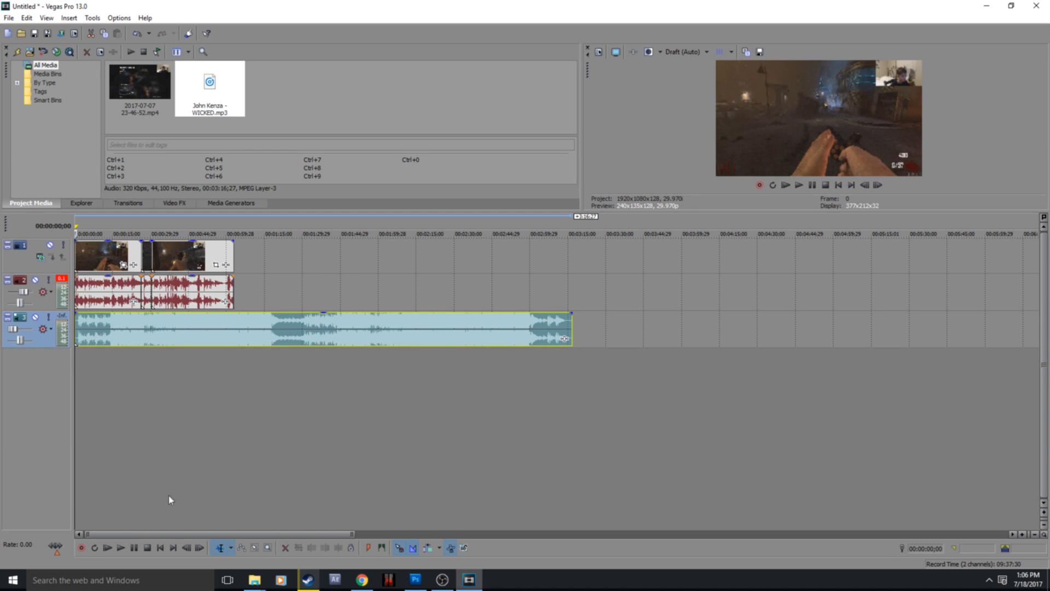
Step: Play back the opening of the timeline to about 00:00:07 to check the music against the game audio
left_click(133, 548)
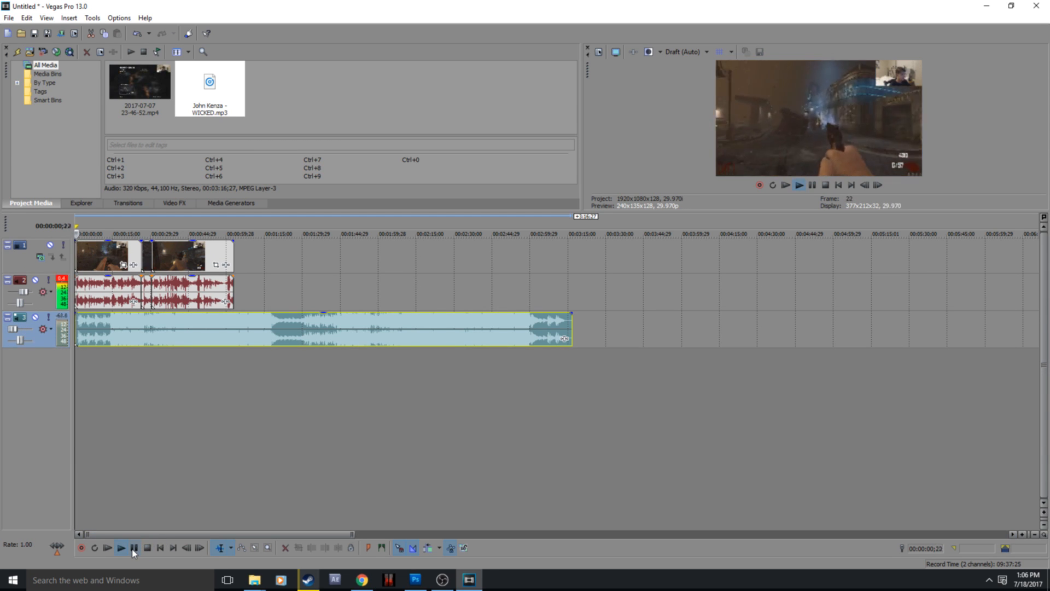
left_click(133, 548)
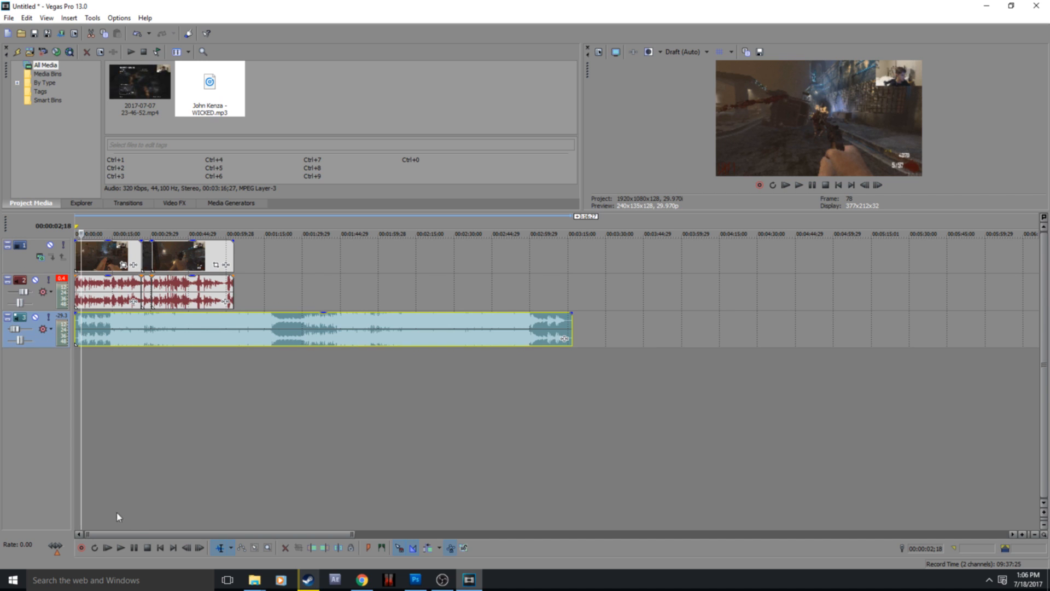
left_click(134, 548)
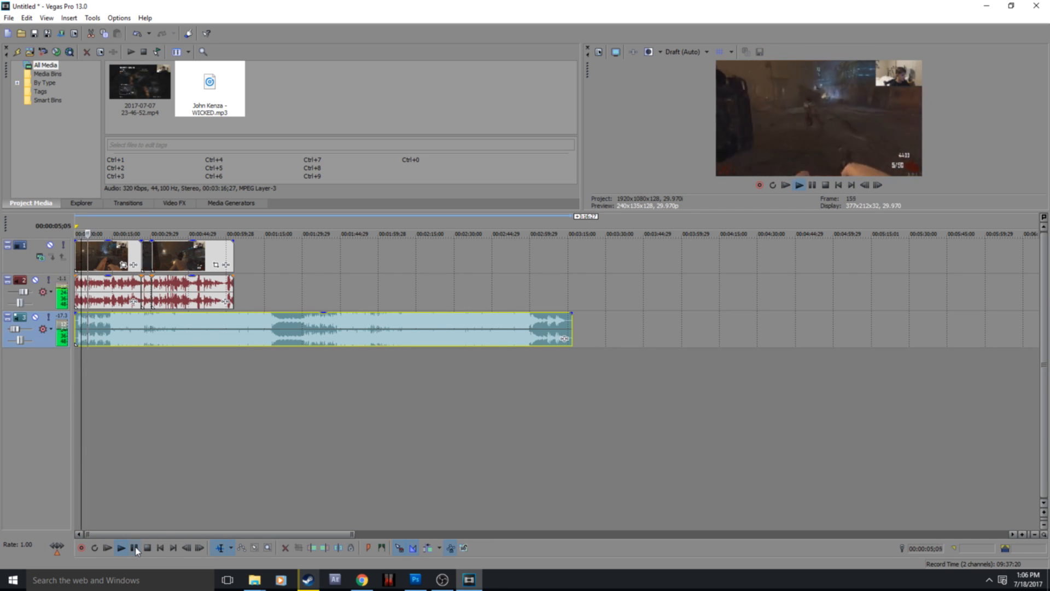
left_click(135, 548)
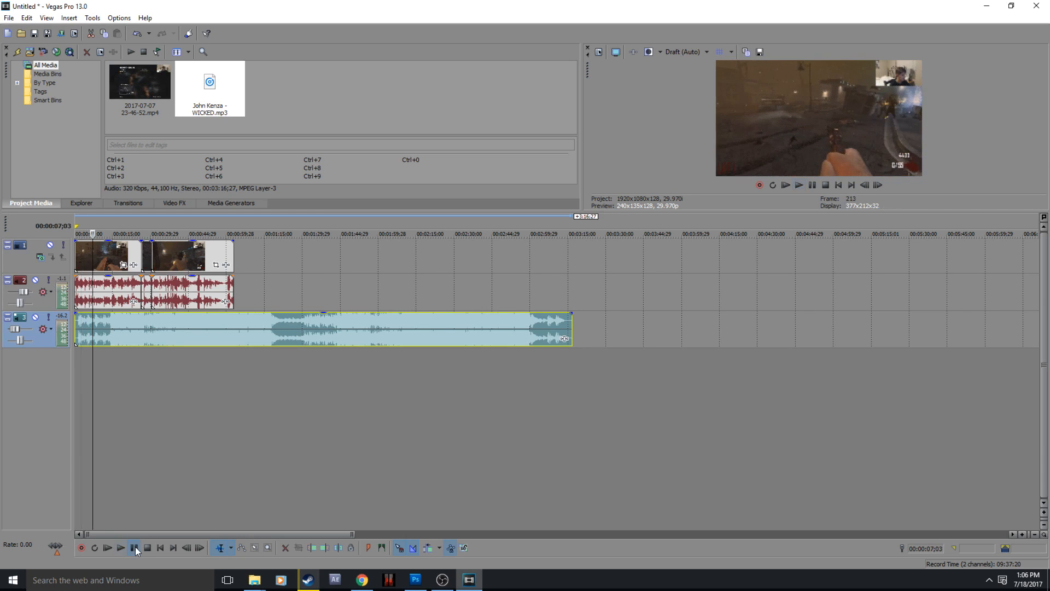
Step: Split the music event at 00:00:13;12 and move the portion after the split onto a new audio track below
left_click(110, 324)
left_click(104, 325)
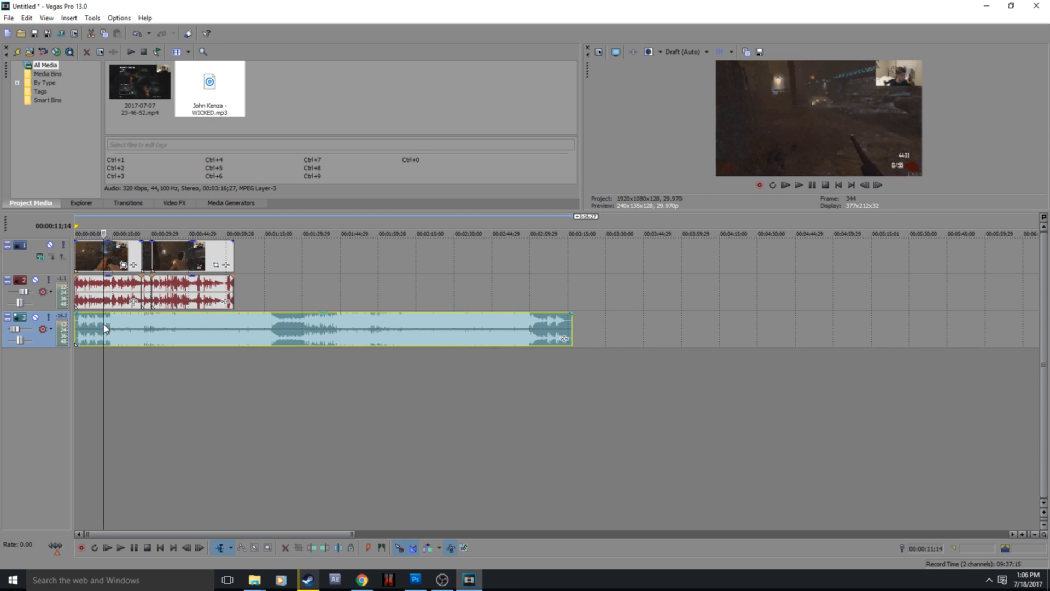
left_click(109, 326)
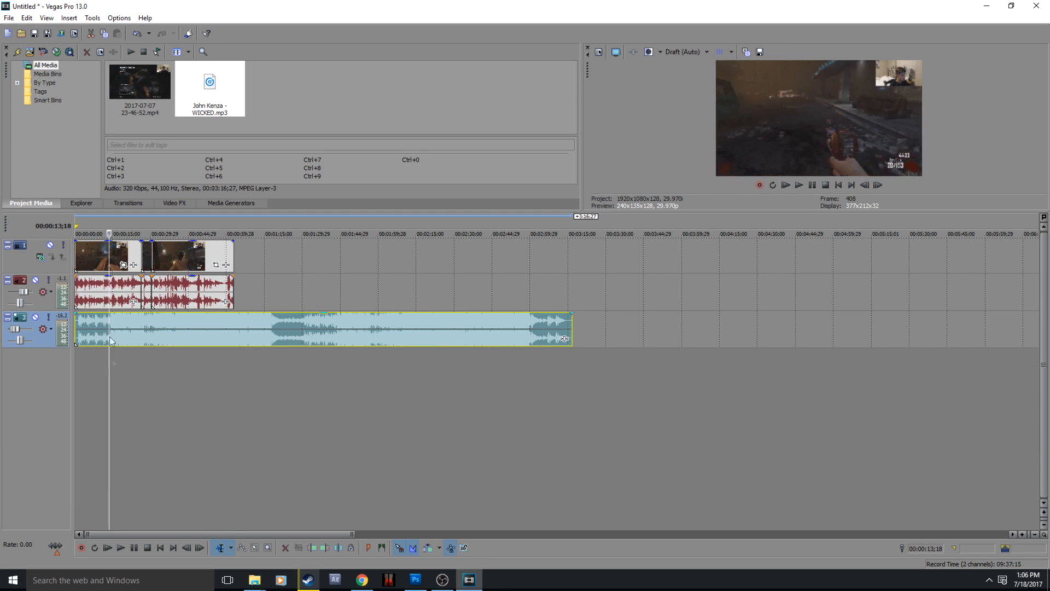
left_click(135, 548)
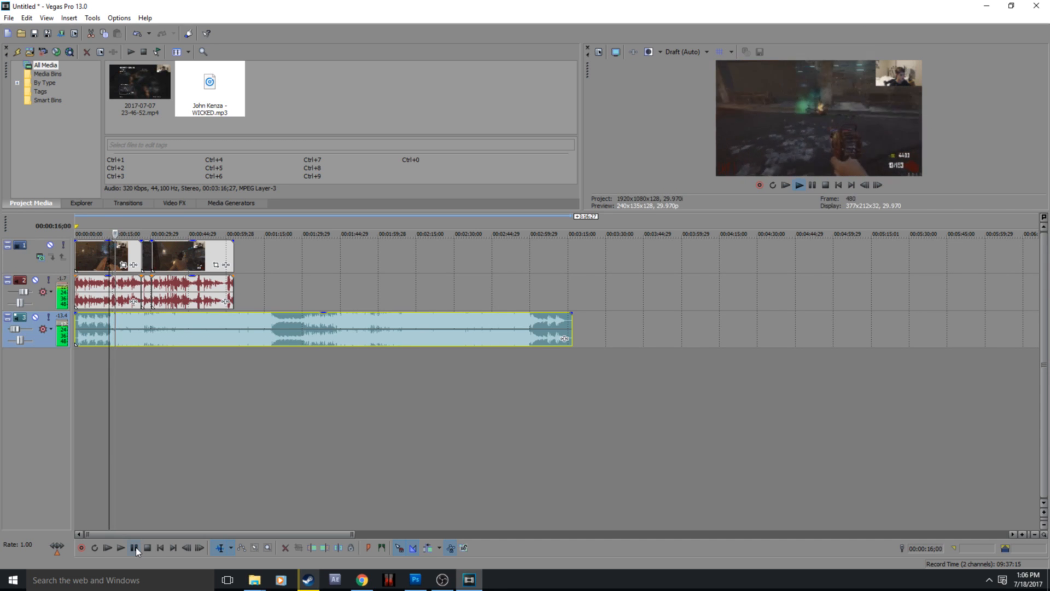
left_click(134, 548)
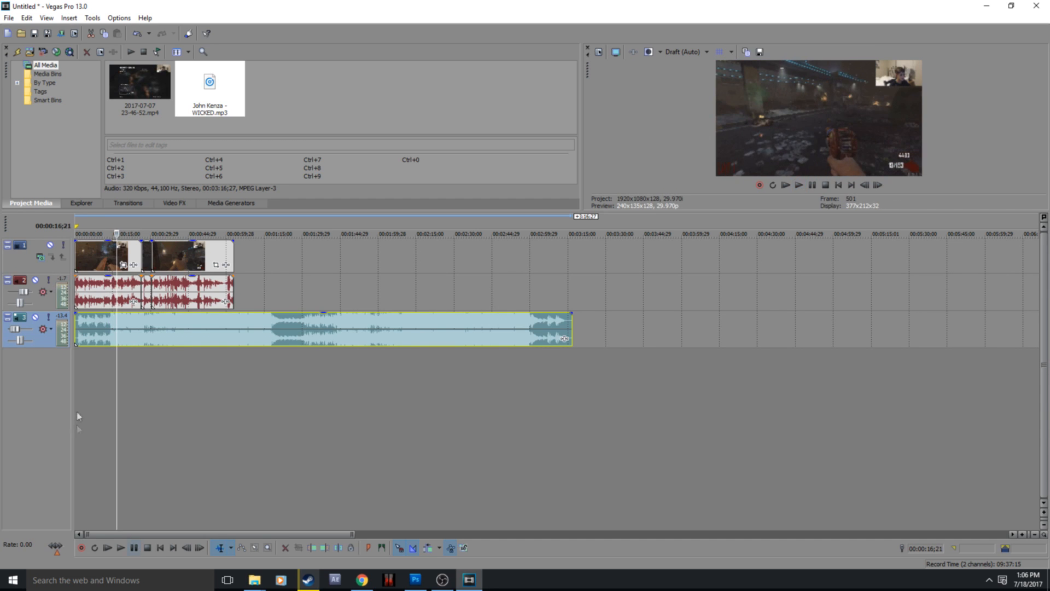
left_click(108, 324)
right_click(108, 322)
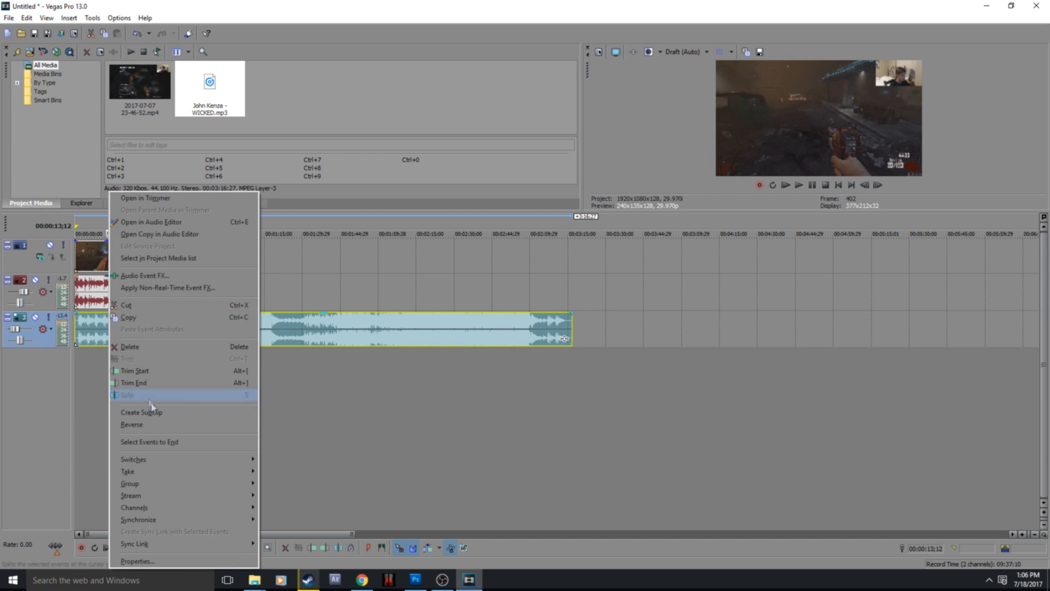
left_click(123, 394)
right_click(115, 333)
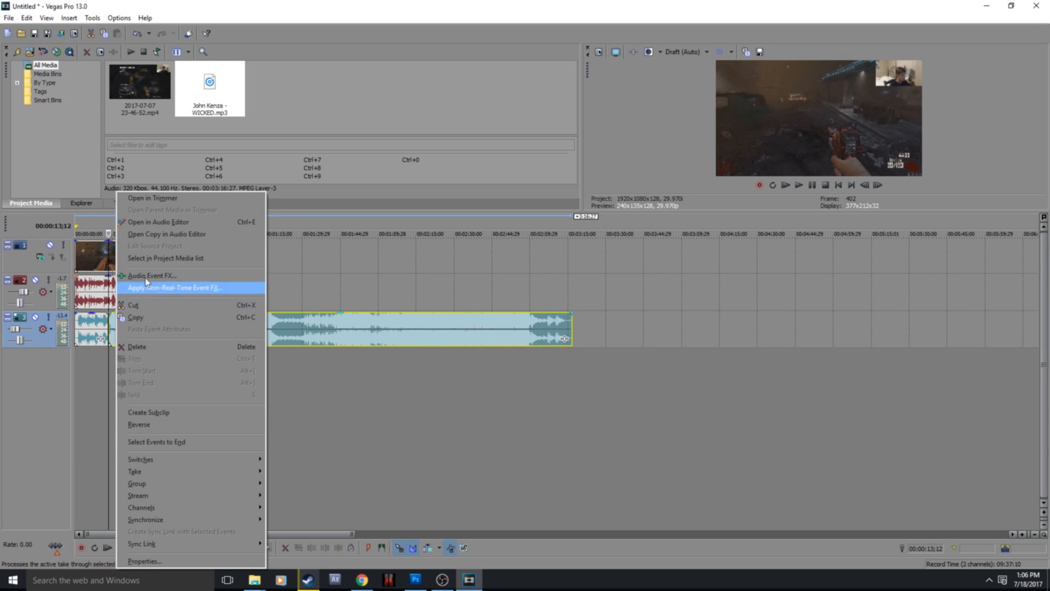
left_click(78, 338)
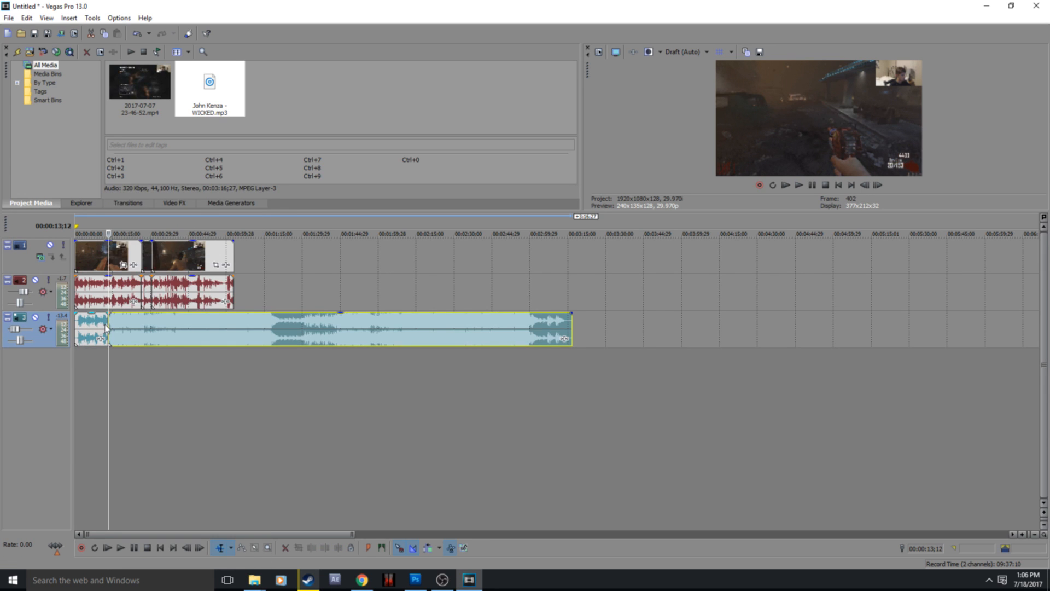
left_click_drag(128, 374, 127, 373)
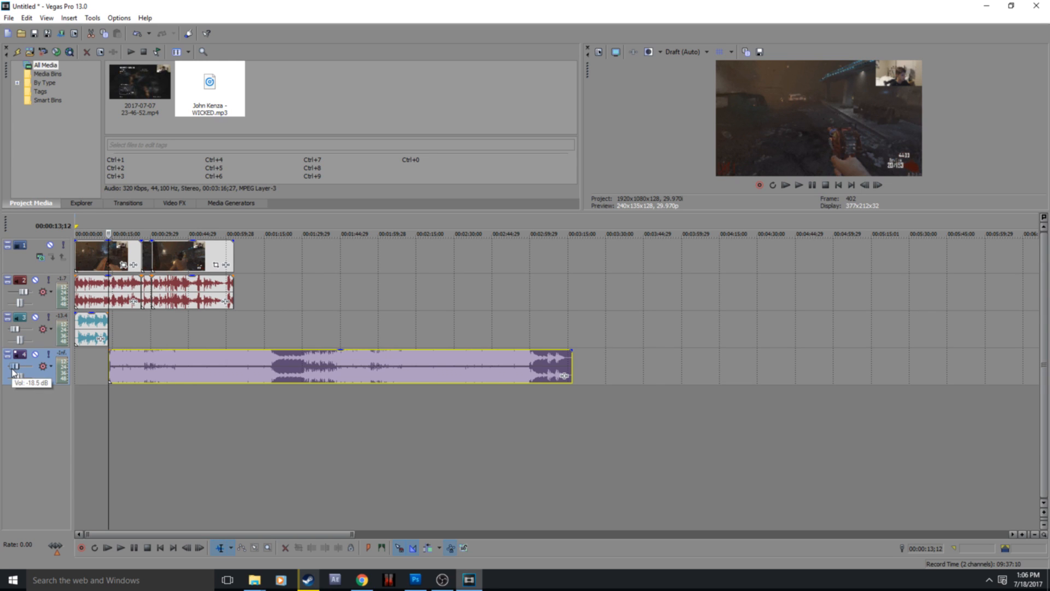
Step: Play back the first music piece from the timeline start and across the changeover, from 00:00:10;11 to about 00:00:16
left_click(77, 325)
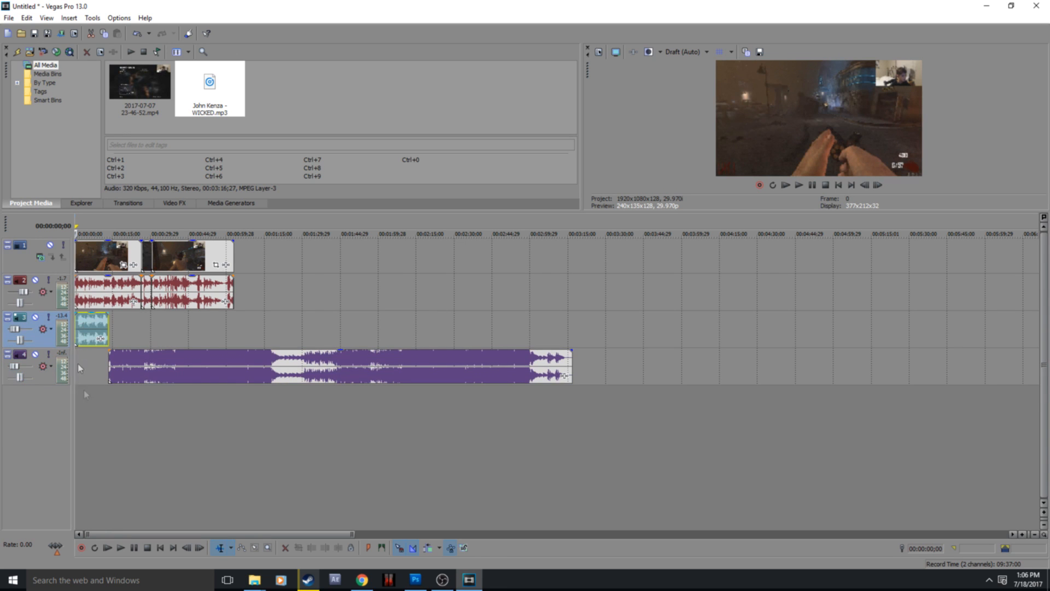
left_click(134, 548)
left_click(101, 323)
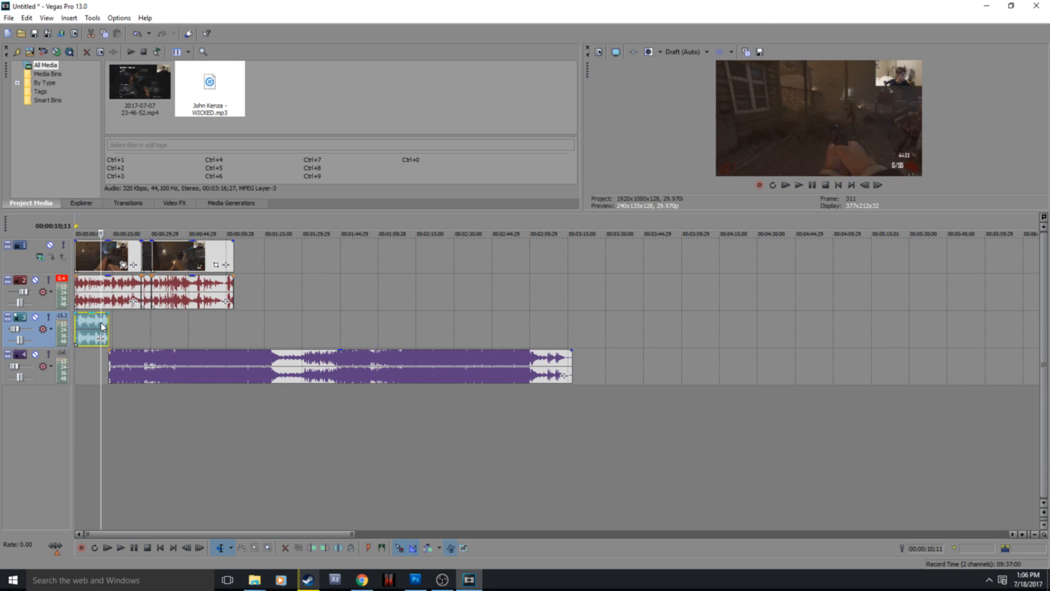
left_click(135, 549)
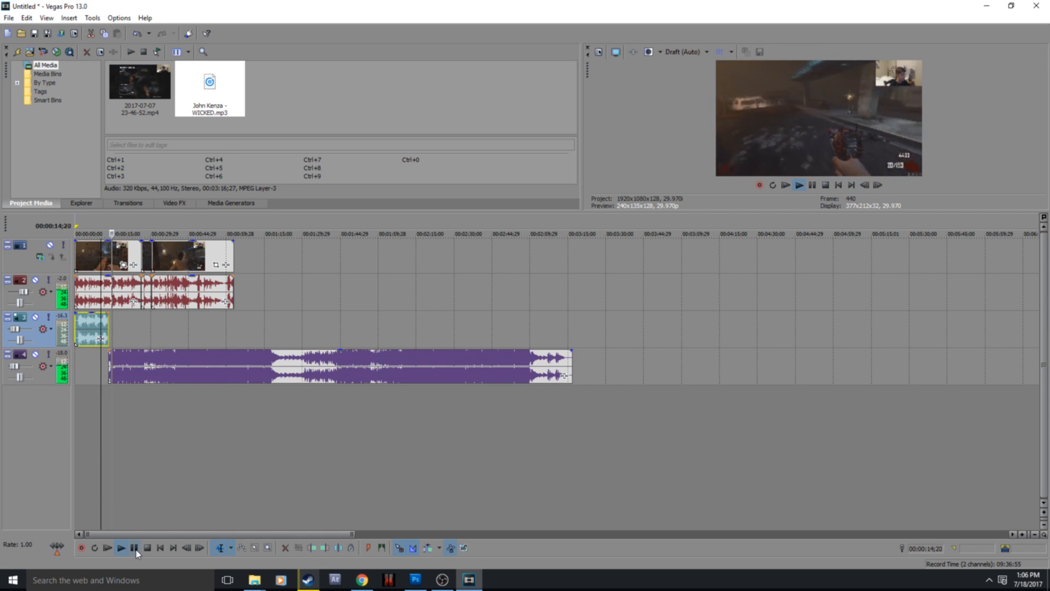
left_click(135, 548)
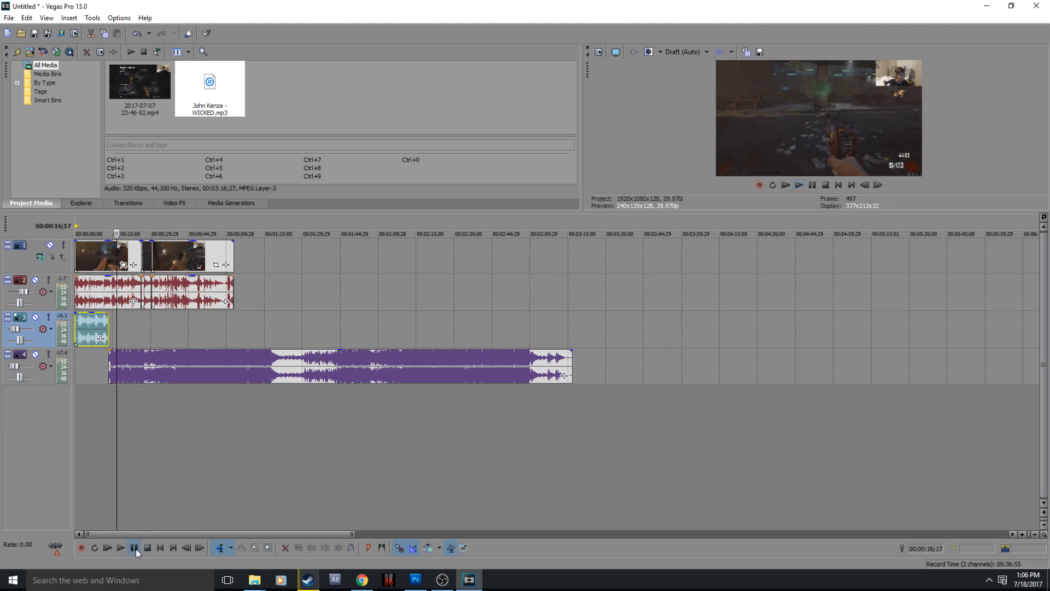
Step: Split the lower music event at the video's end, 00:01:02;25, and delete the music after it
left_click(232, 301)
left_click(236, 356)
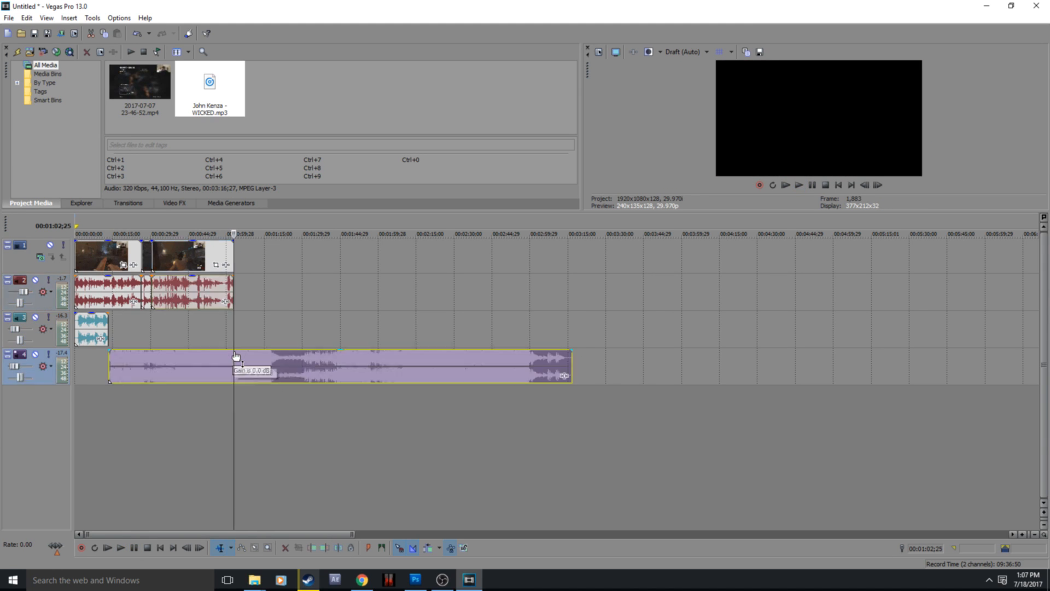
right_click(235, 354)
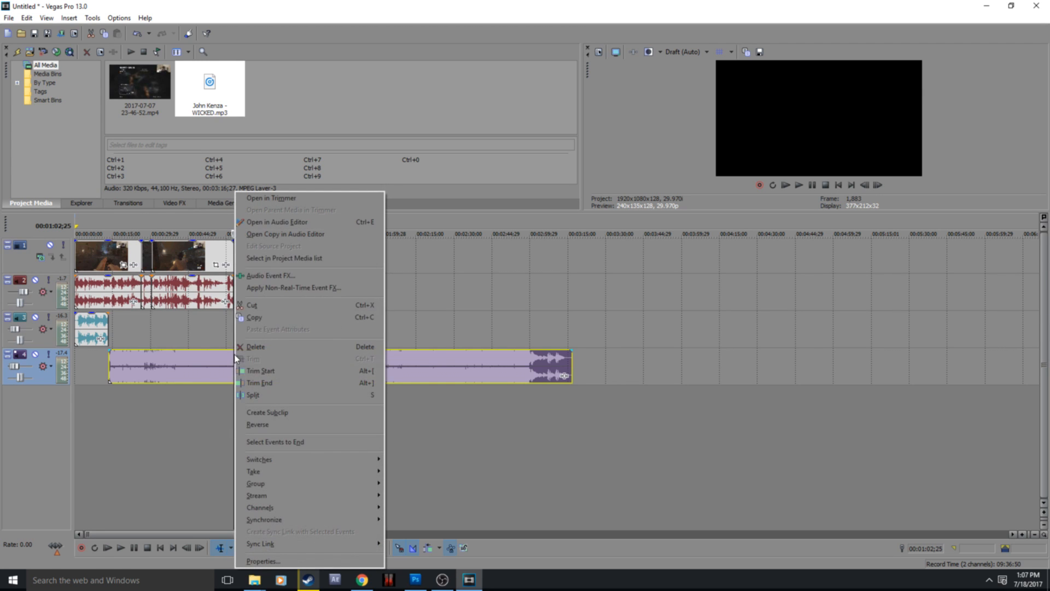
left_click(258, 392)
right_click(261, 372)
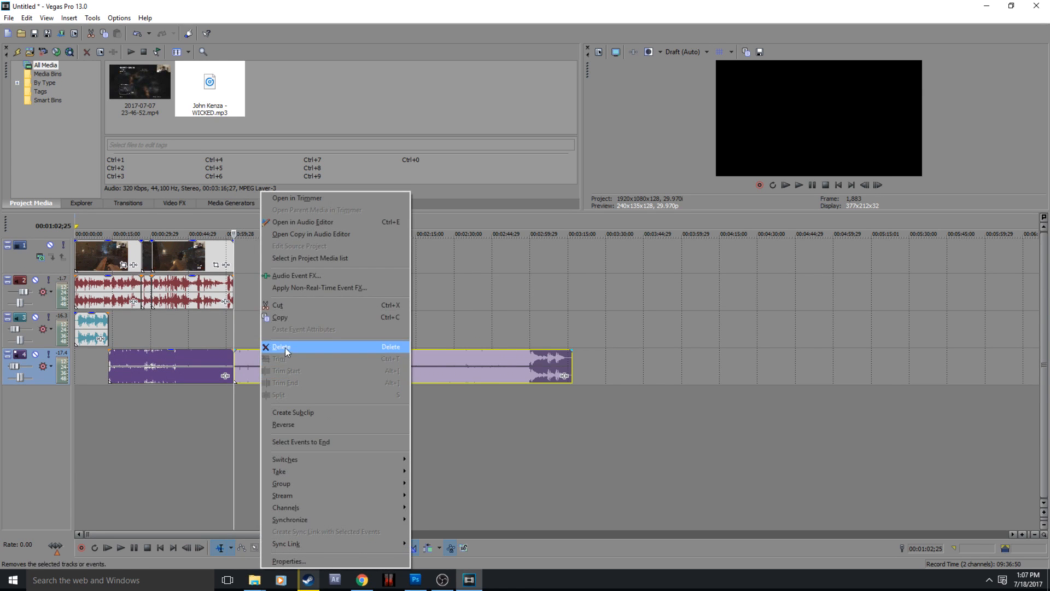
left_click(284, 347)
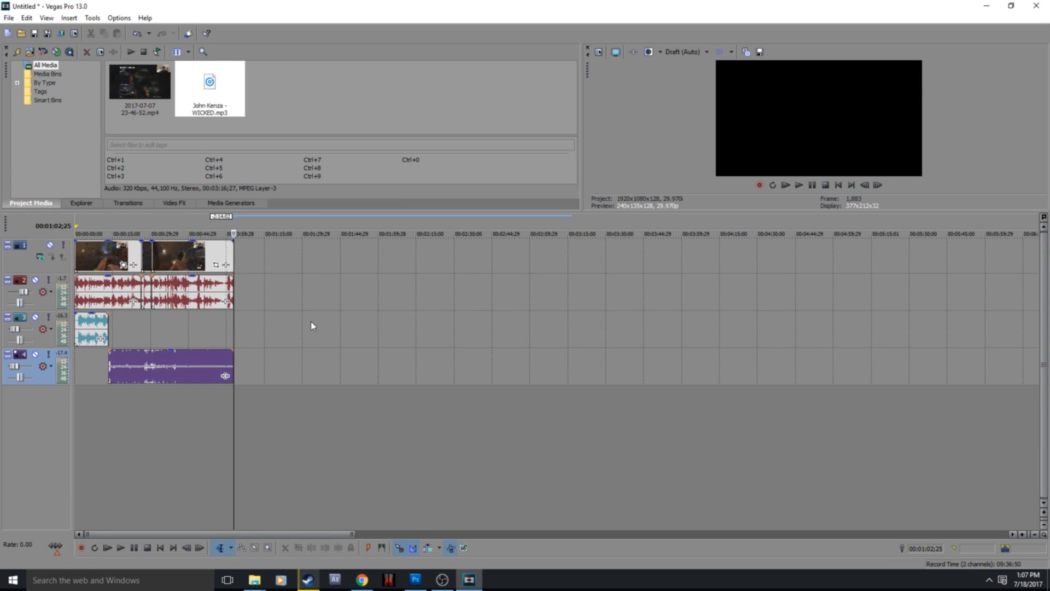
Step: Add a fade-out about 7 seconds long to the end of the lower music event and play it back
left_click(77, 332)
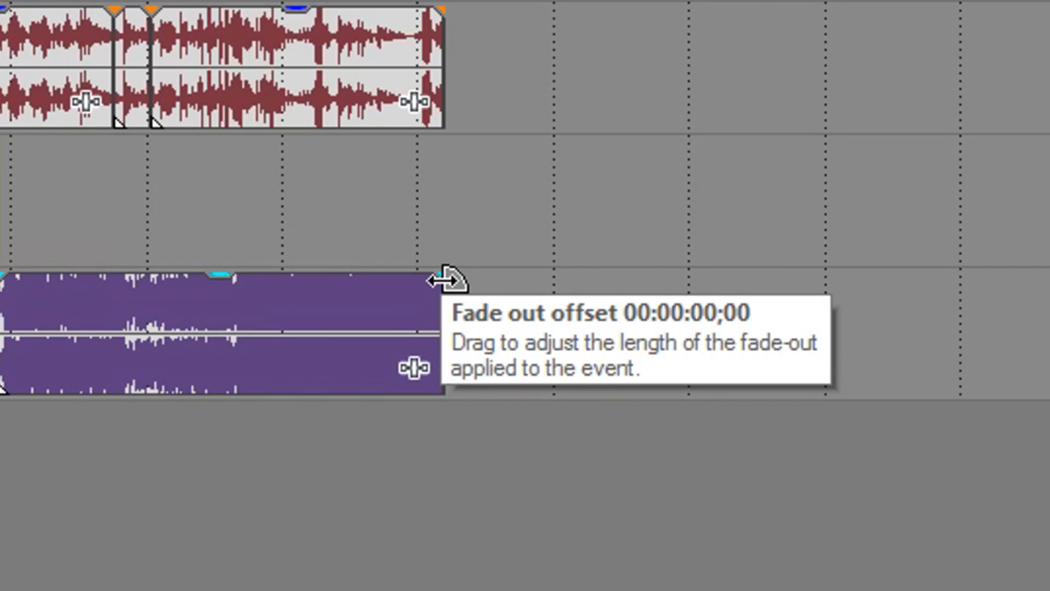
left_click_drag(444, 280, 377, 294)
left_click(342, 312)
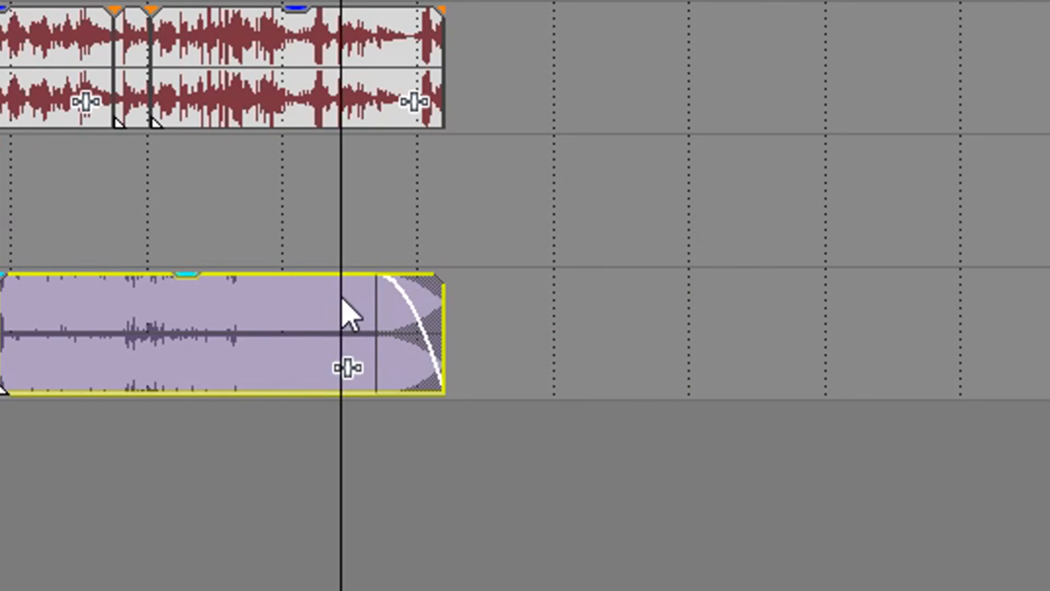
key("space")
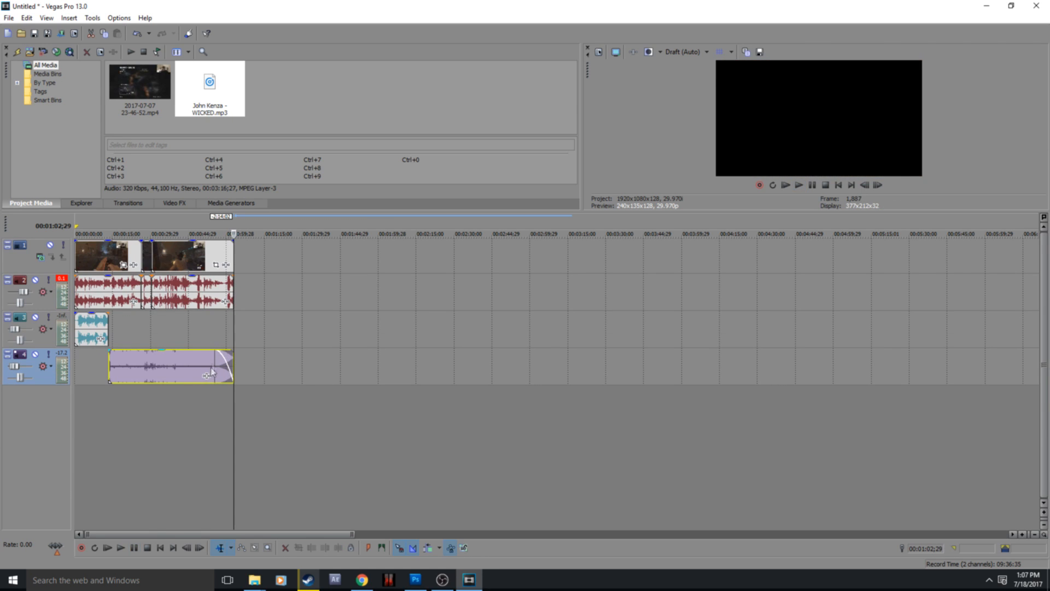
Step: Try lengthening the lower music event's fade-out so it starts at about 00:00:38, and listen to it
left_click_drag(218, 348, 171, 353)
left_click(167, 353)
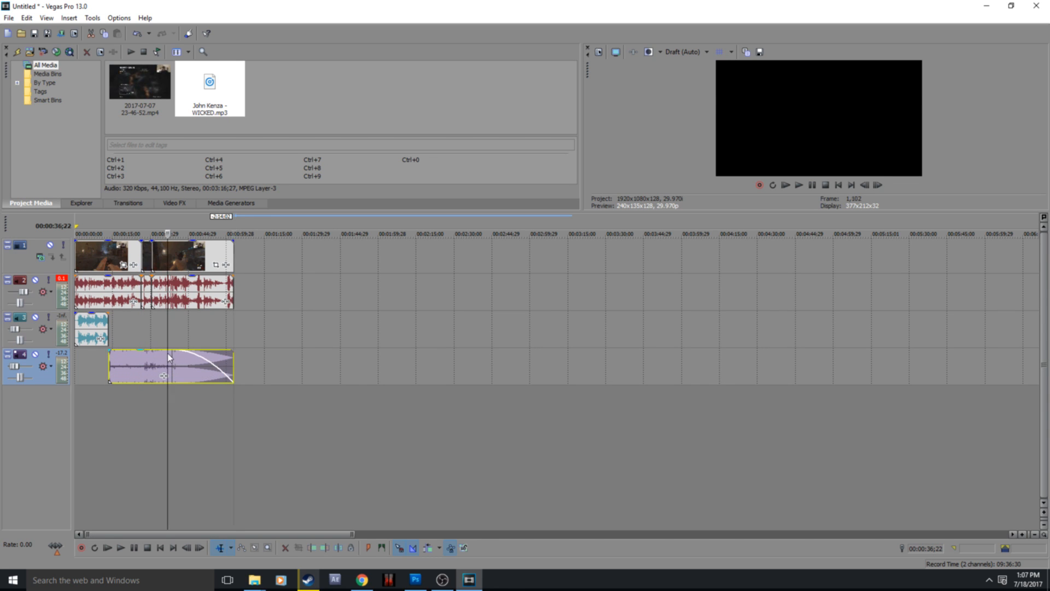
left_click(138, 548)
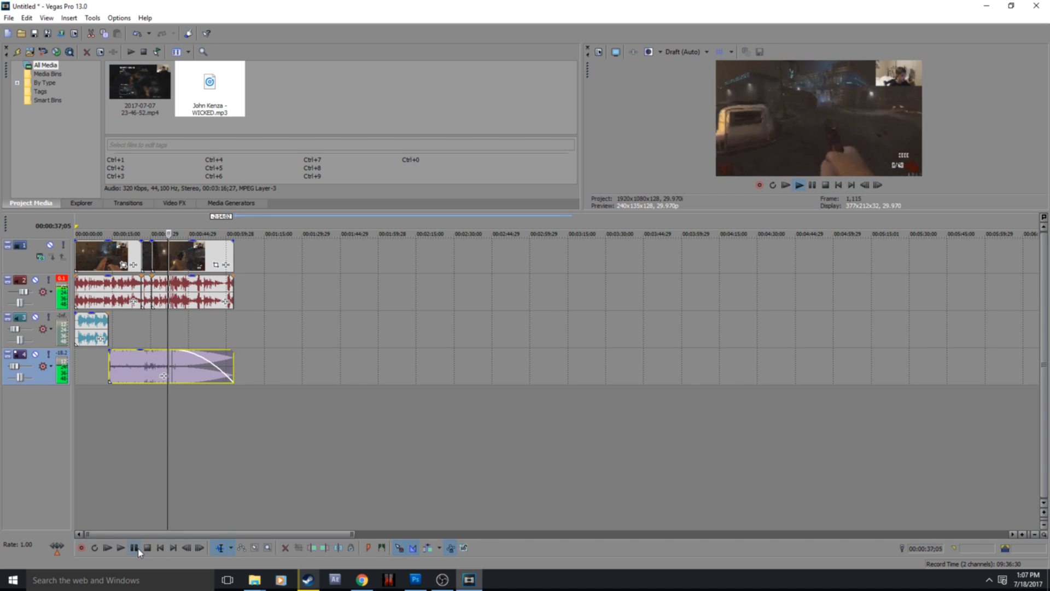
left_click(185, 371)
left_click(135, 548)
left_click(137, 550)
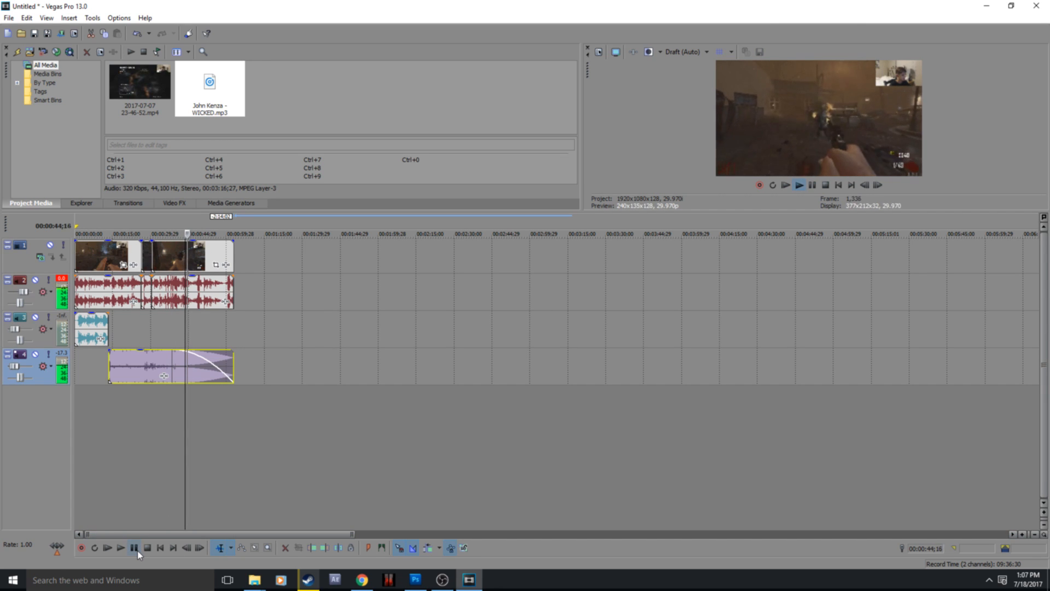
Step: Stop playback and shorten the lower music event's fade-out so it starts at about 00:00:51
left_click(137, 548)
left_click_drag(172, 350, 205, 362)
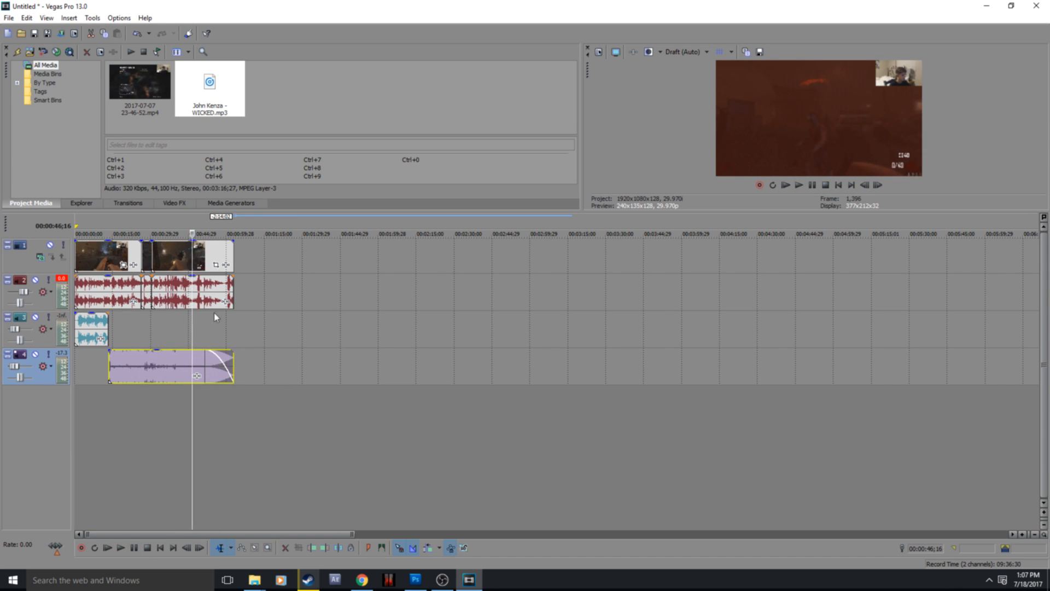
Step: Preview a fade-out on the last video segment starting at about 00:00:53, and remove it after playback
left_click(234, 277)
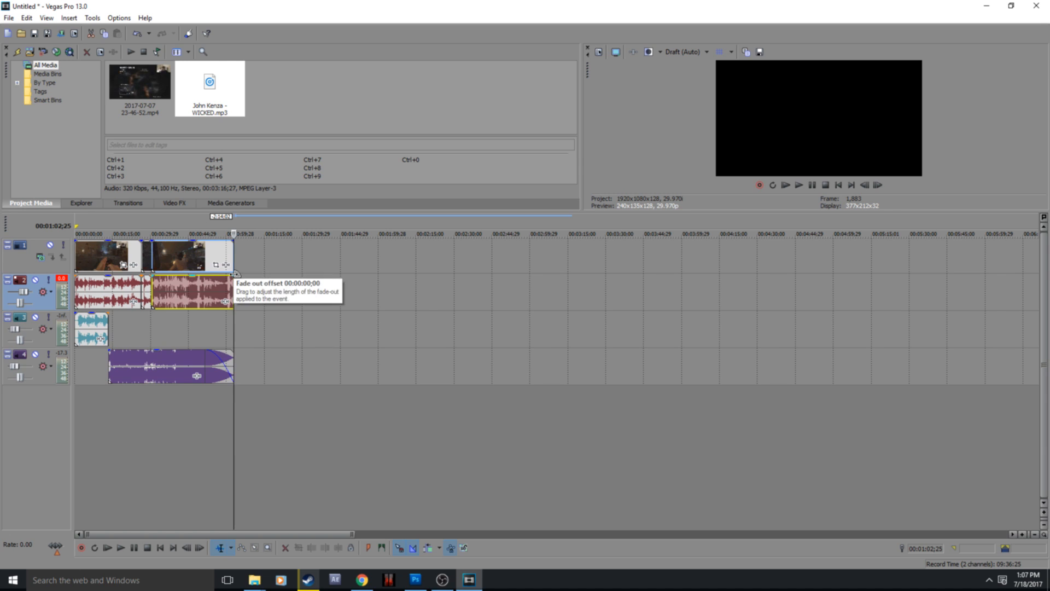
left_click_drag(234, 240, 209, 256)
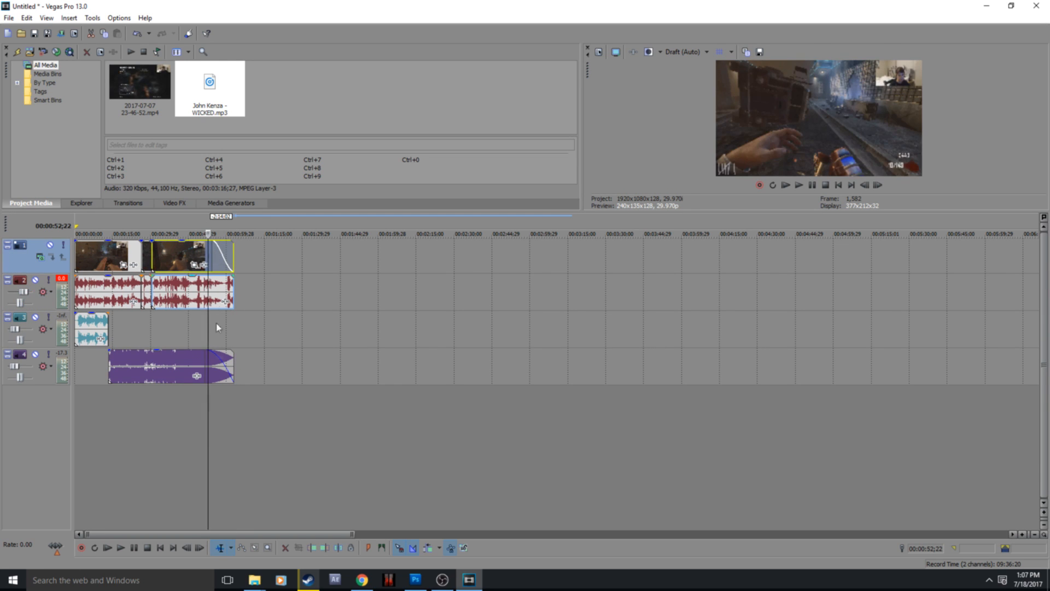
left_click(135, 549)
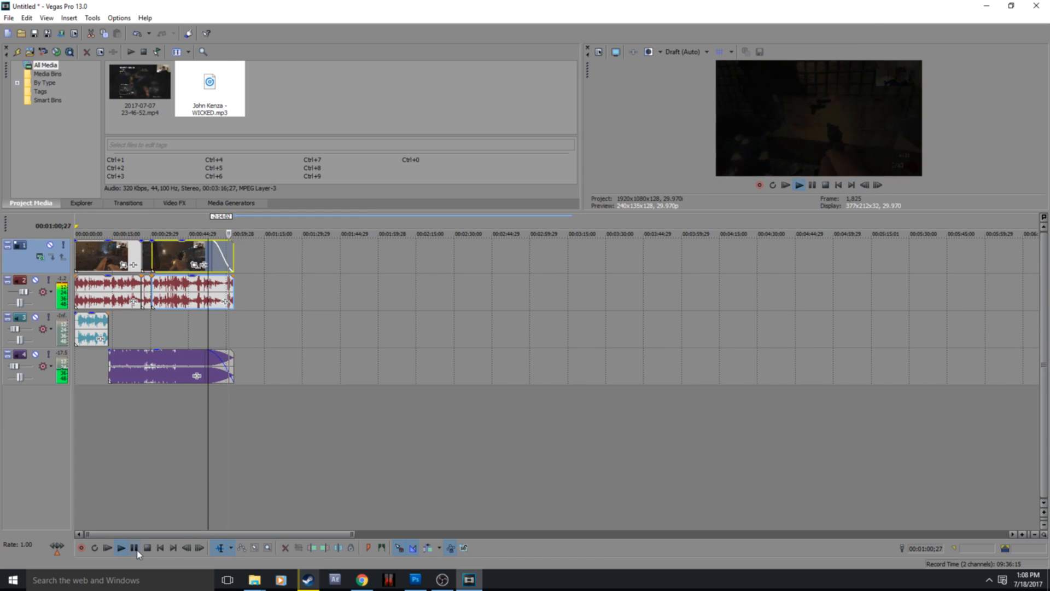
left_click(135, 549)
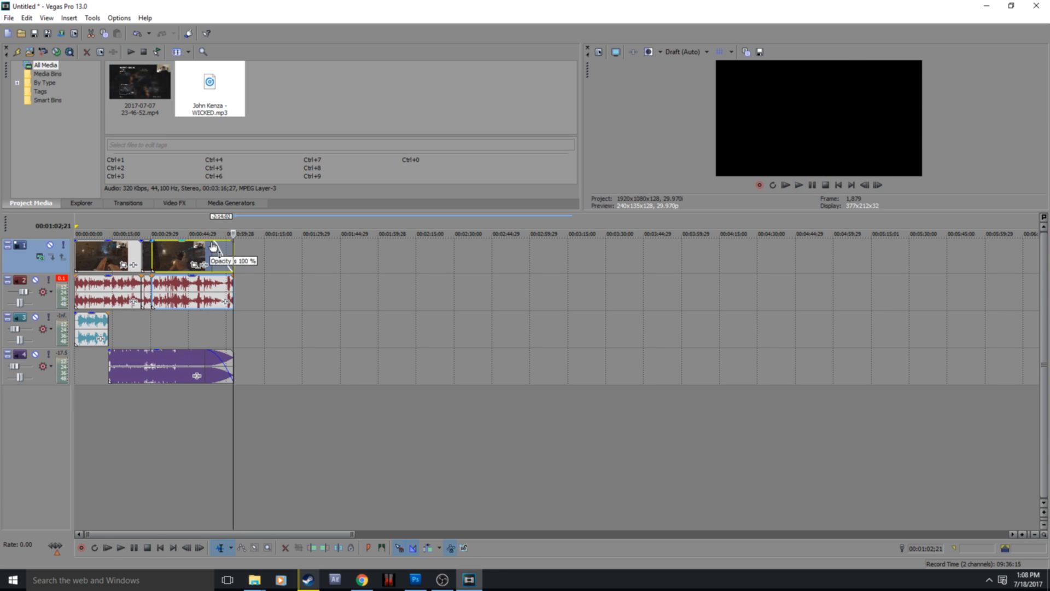
left_click_drag(213, 244, 243, 241)
left_click(273, 261)
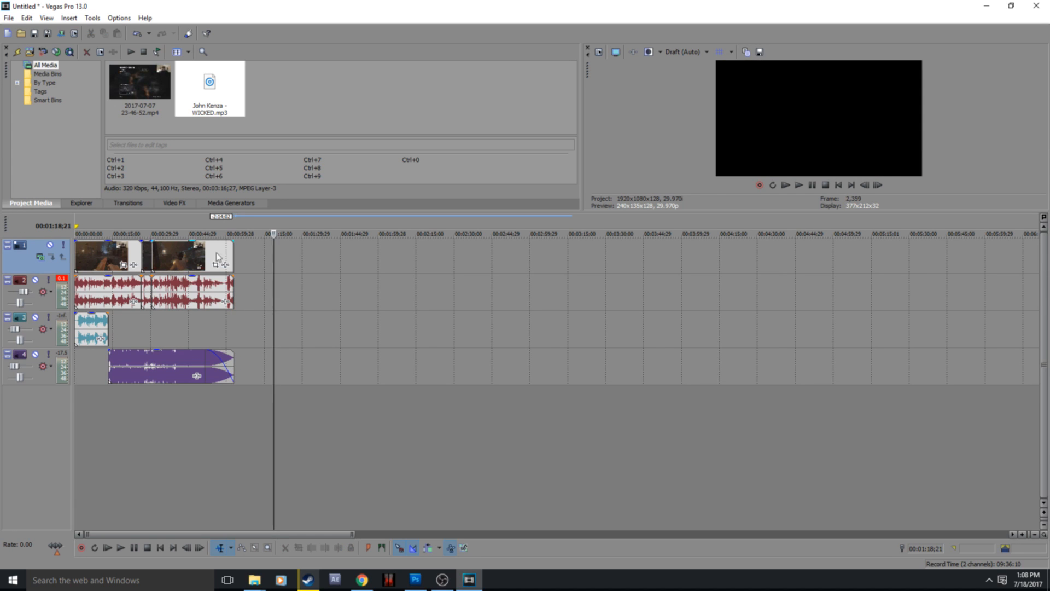
Step: Review the start of the first video segment and both edges of the short zoomed segment
left_click(78, 254)
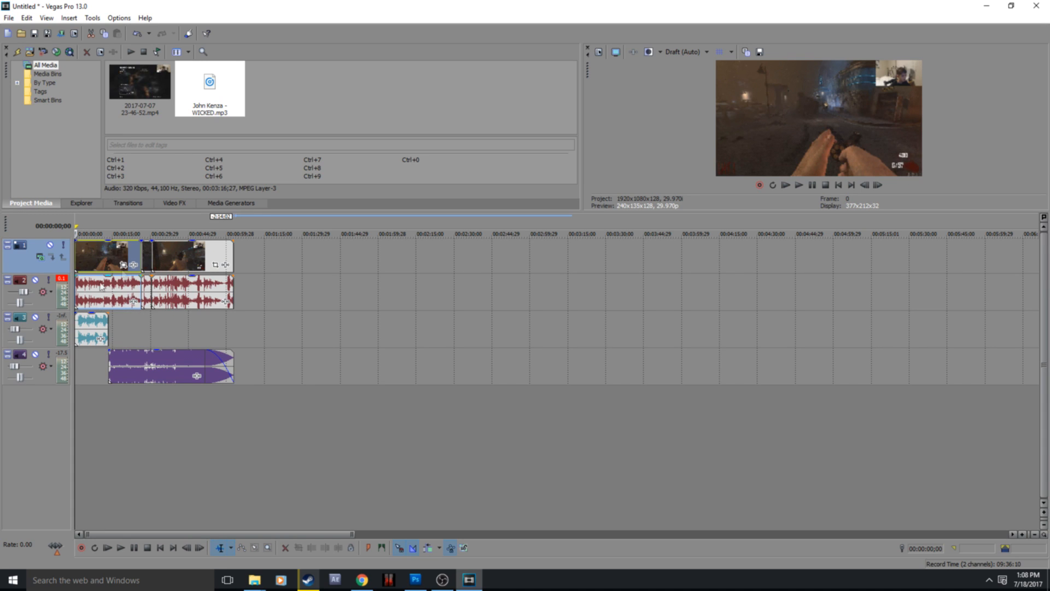
left_click(153, 250)
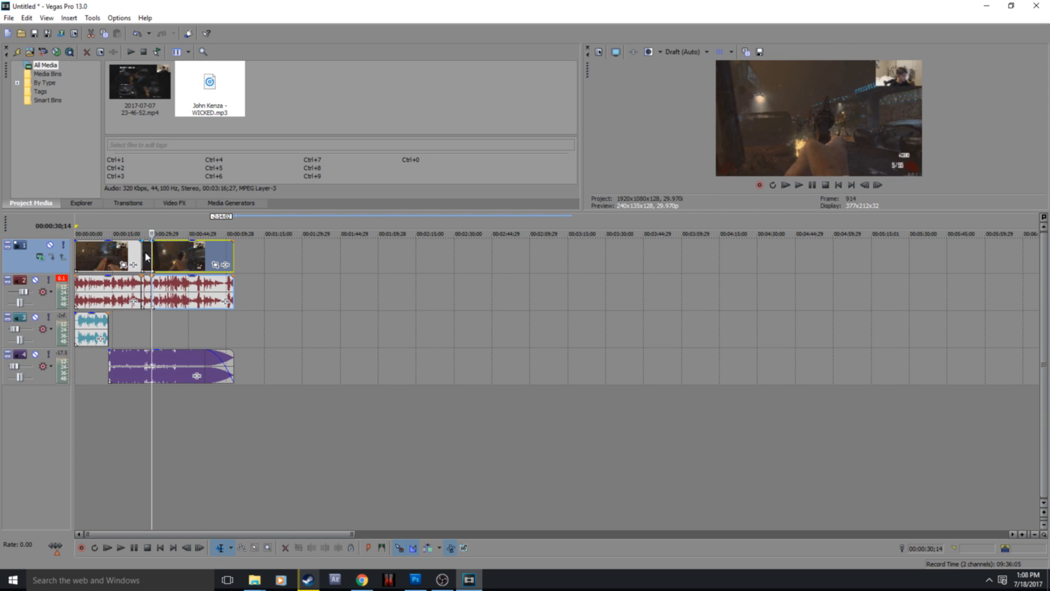
left_click(140, 253)
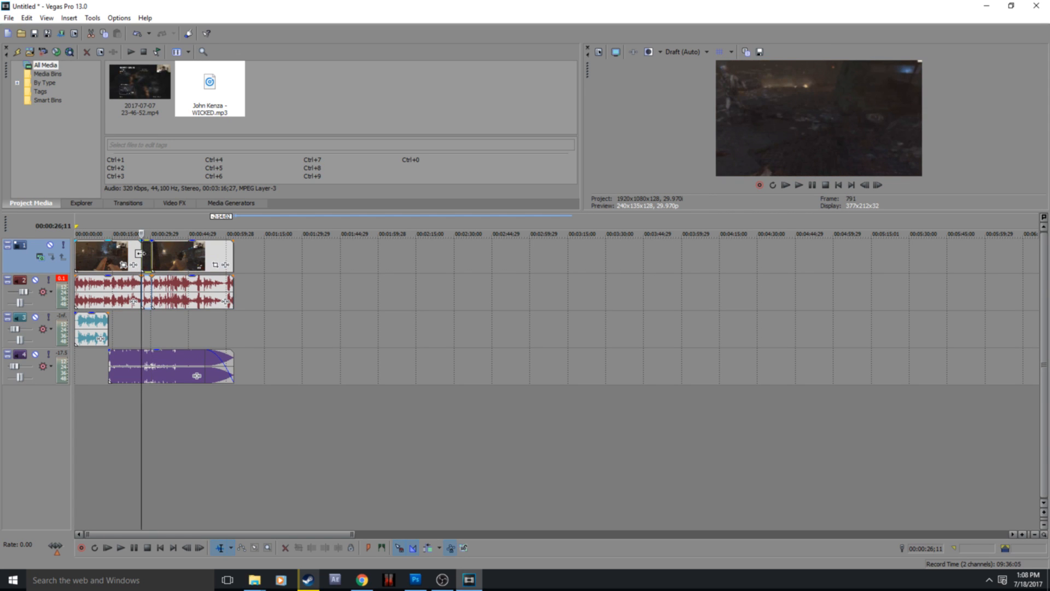
Step: Set up a render of the project as Untitled.mp4 in D:\Videos using the 1080p60Fps template
left_click(78, 252)
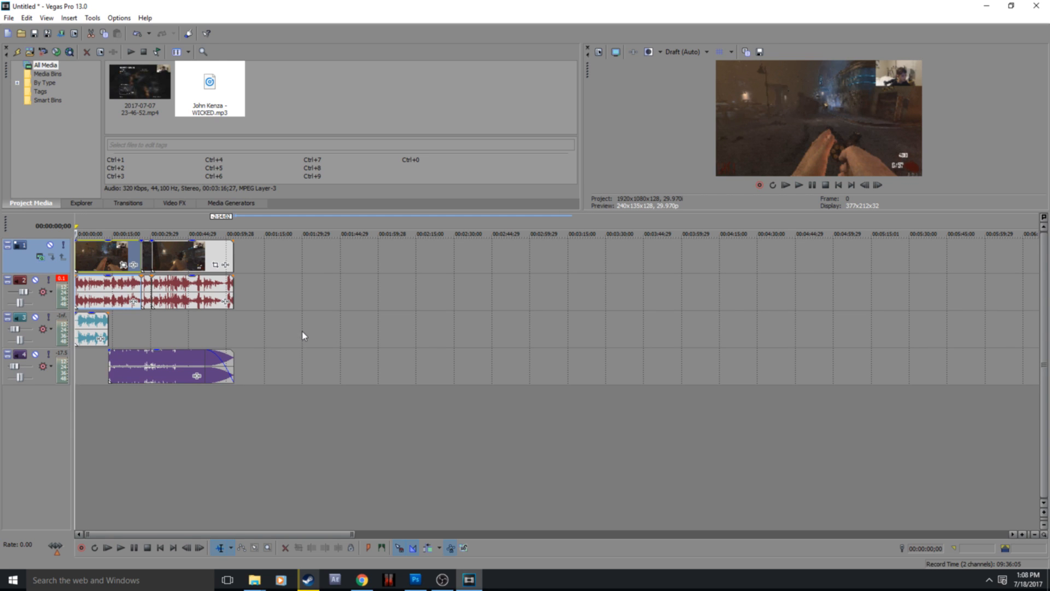
left_click(13, 23)
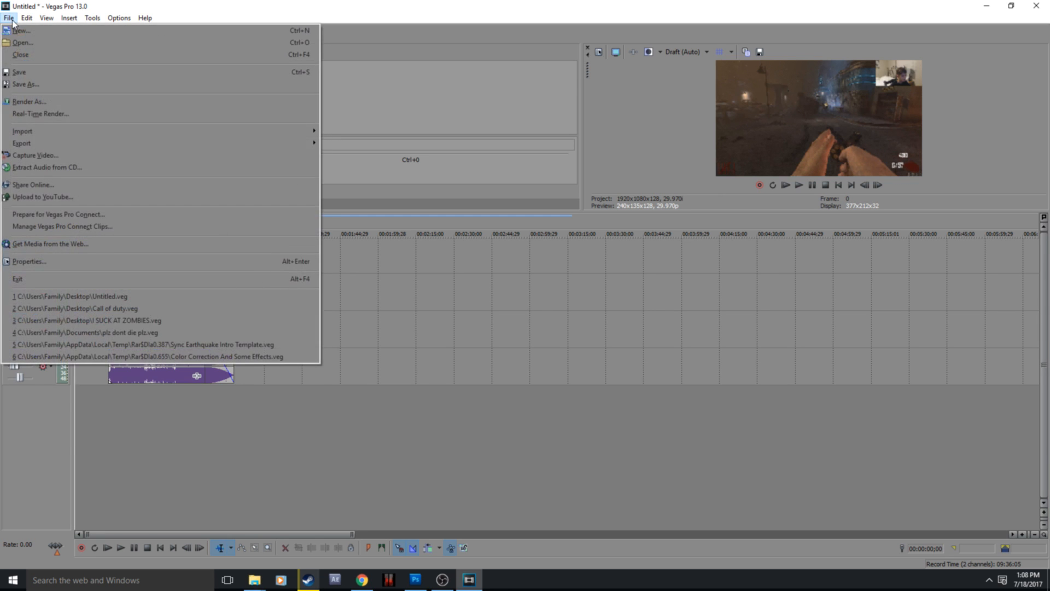
left_click(42, 102)
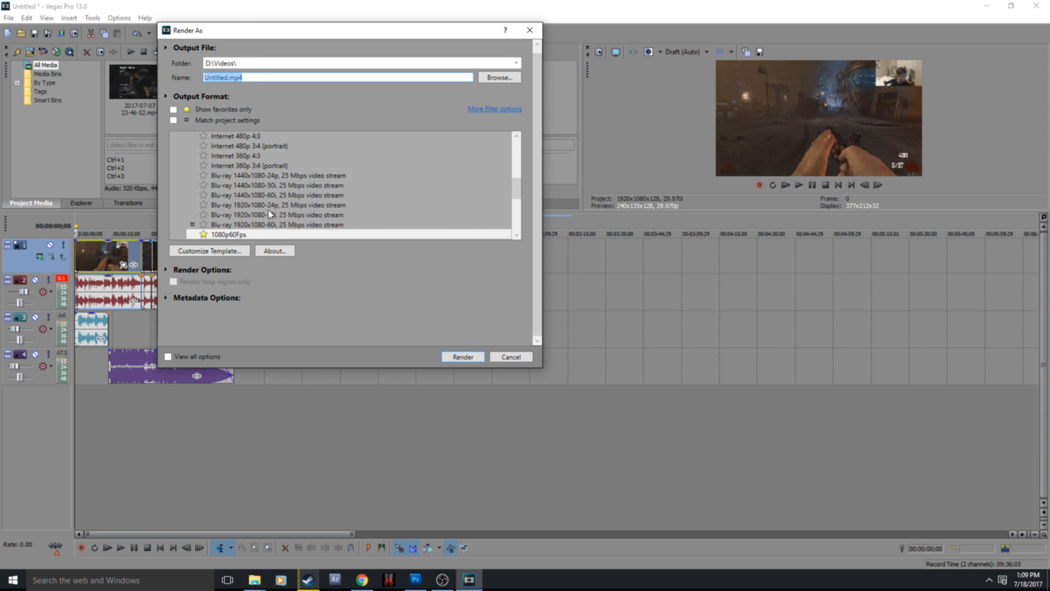
left_click(206, 235)
left_click(203, 234)
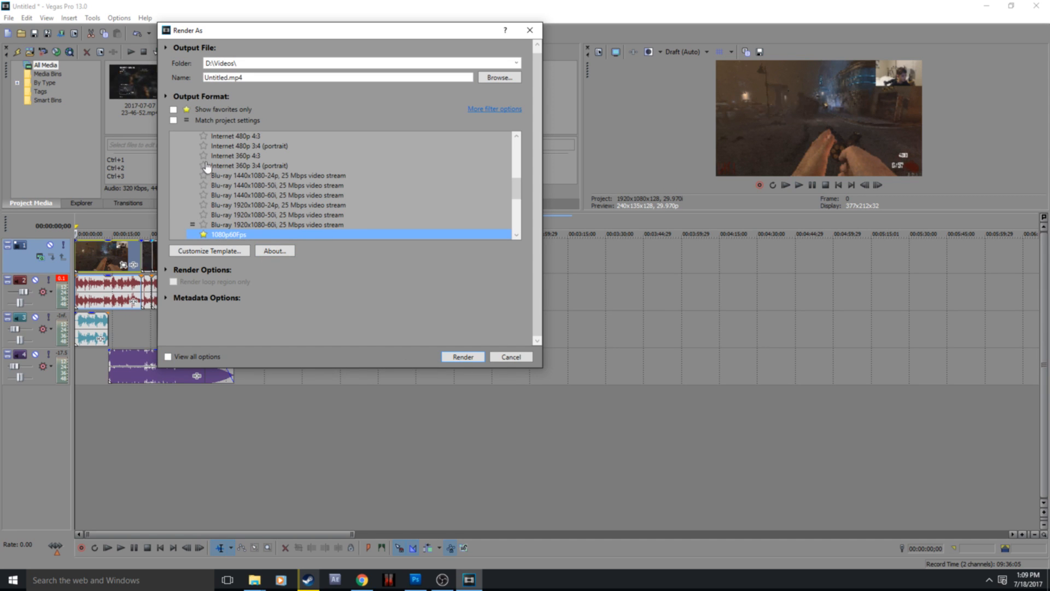
scroll(207, 166, "up", 3)
scroll(207, 166, "up", 1)
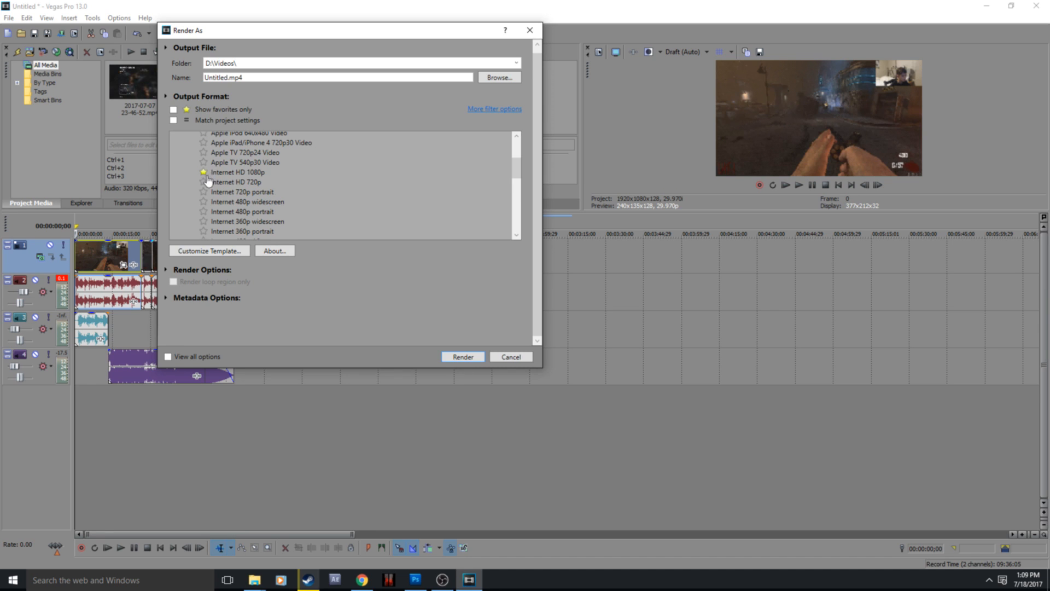
scroll(203, 178, "down", 4)
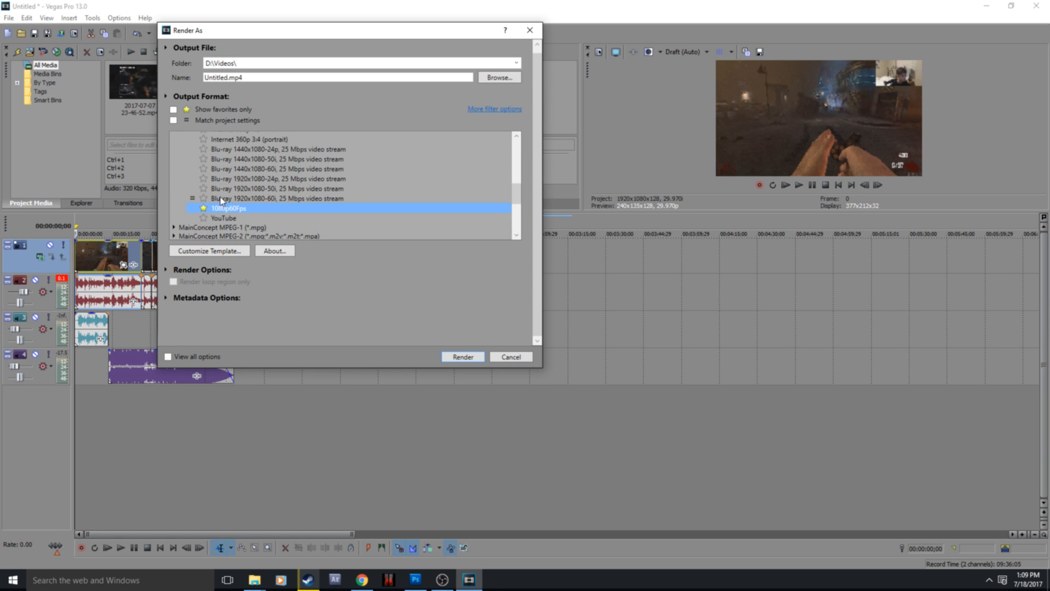
scroll(228, 215, "up", 1)
scroll(228, 215, "down", 1)
scroll(228, 215, "up", 1)
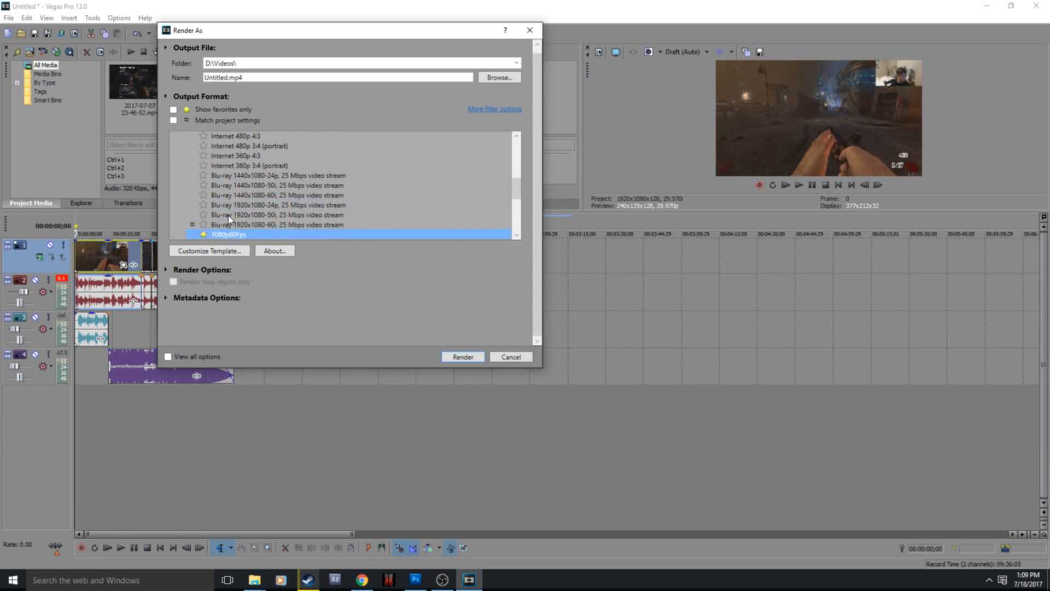
Step: Start the render, overwriting the existing Untitled.mp4, cancel it, and go to the end of the last video segment
left_click(463, 357)
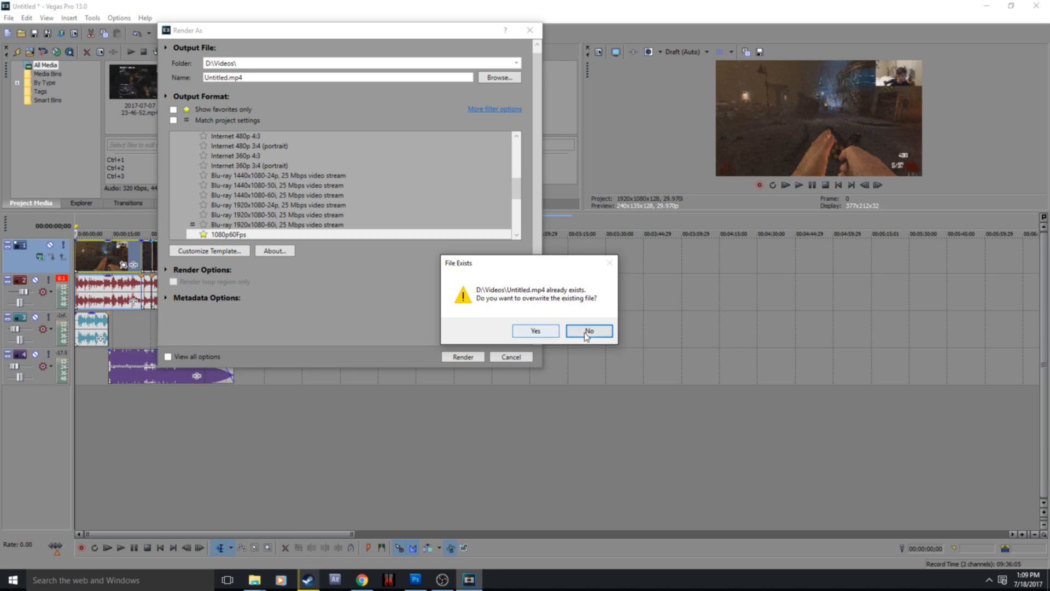
left_click(547, 332)
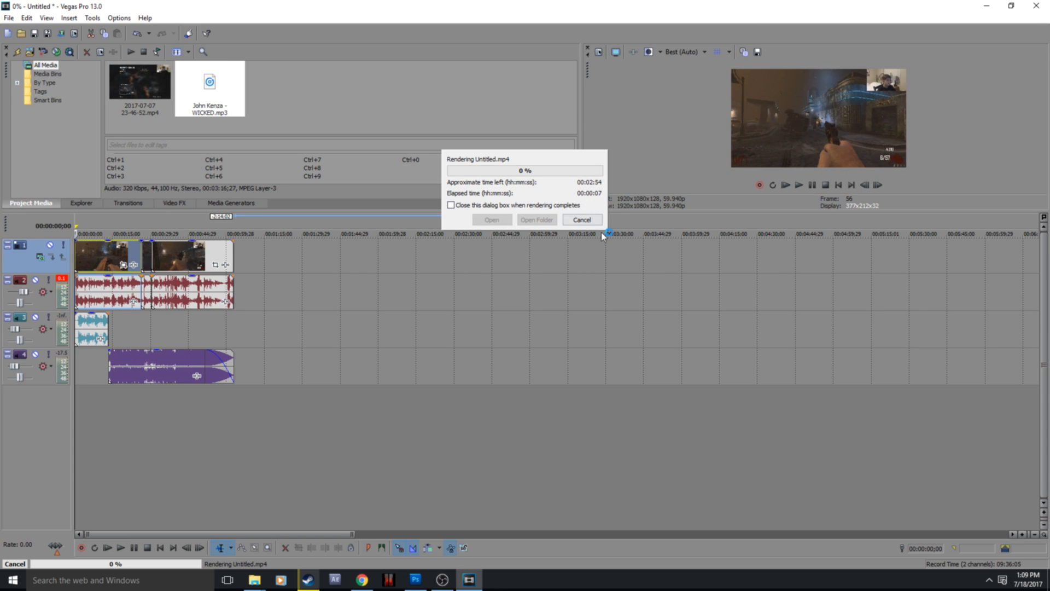
left_click(584, 221)
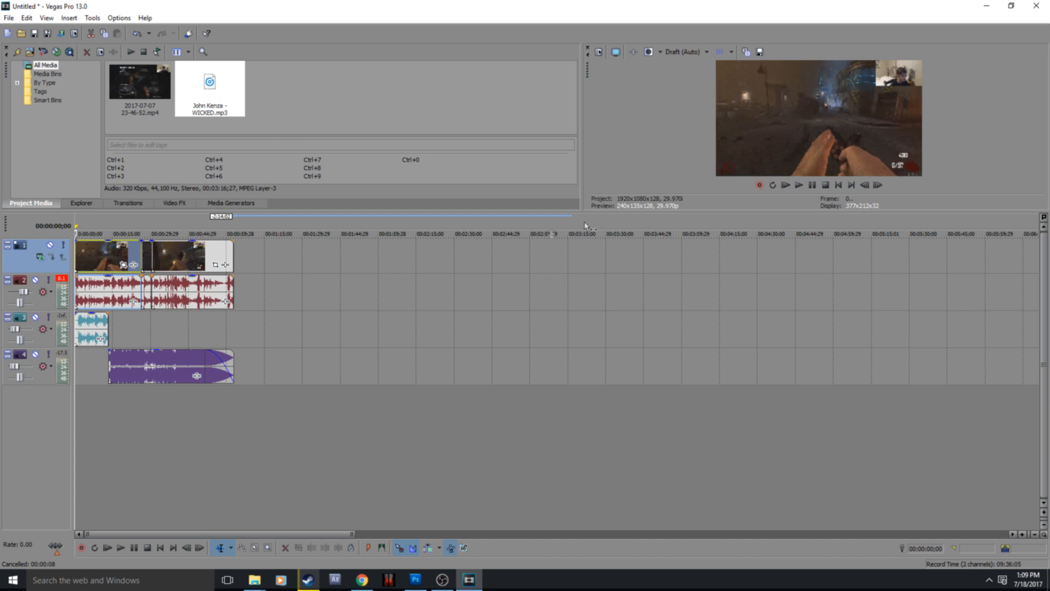
left_click_drag(234, 241, 235, 241)
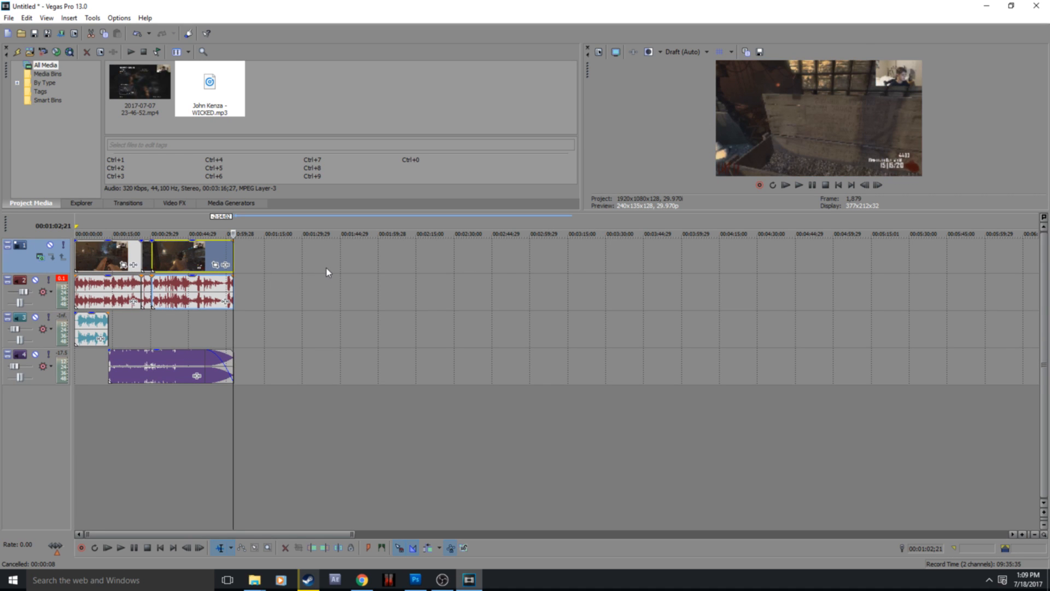
Step: Switch to Photoshop and create a new 1920 × 1080 pixel document at 72 pixels/inch with a transparent background
left_click(415, 579)
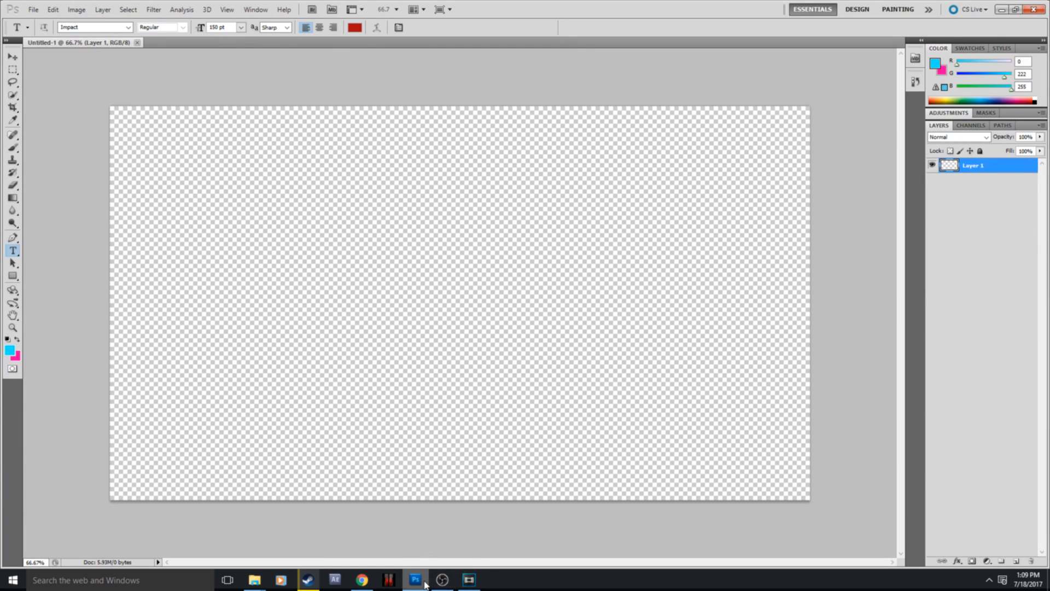
mouse_move(420, 579)
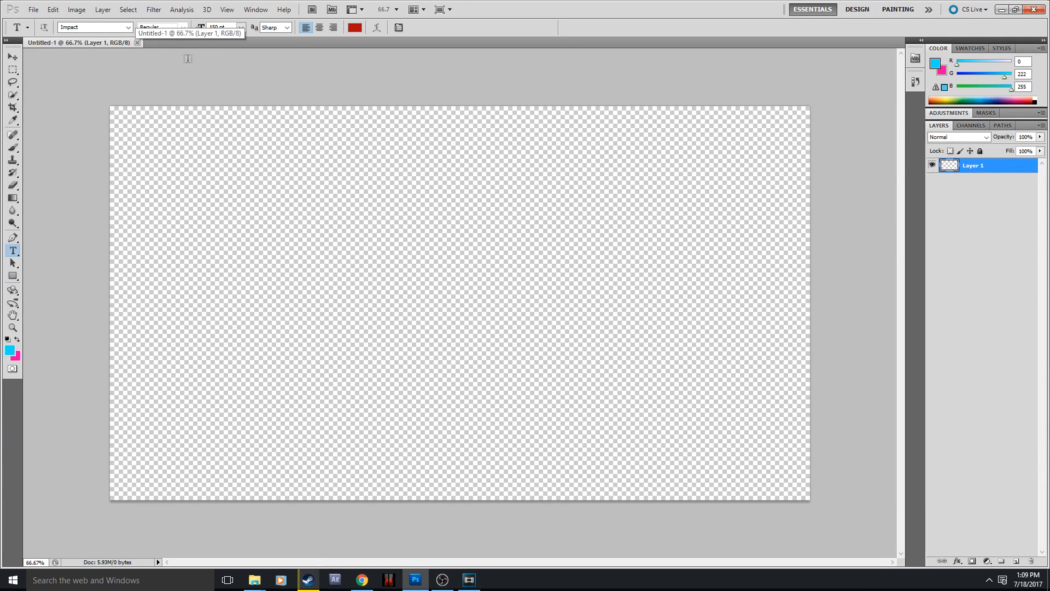
left_click(32, 11)
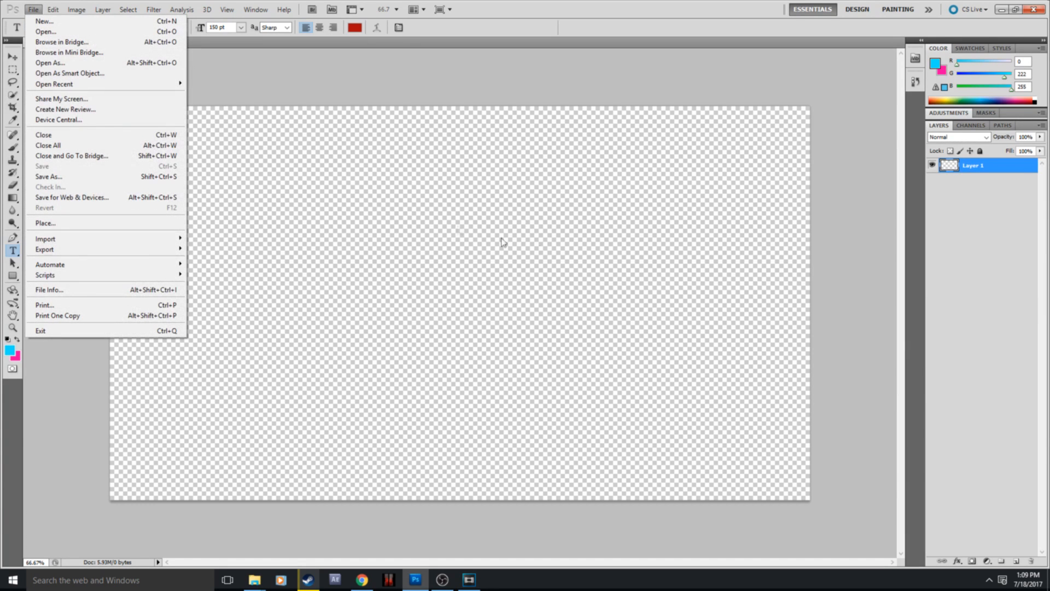
left_click(112, 22)
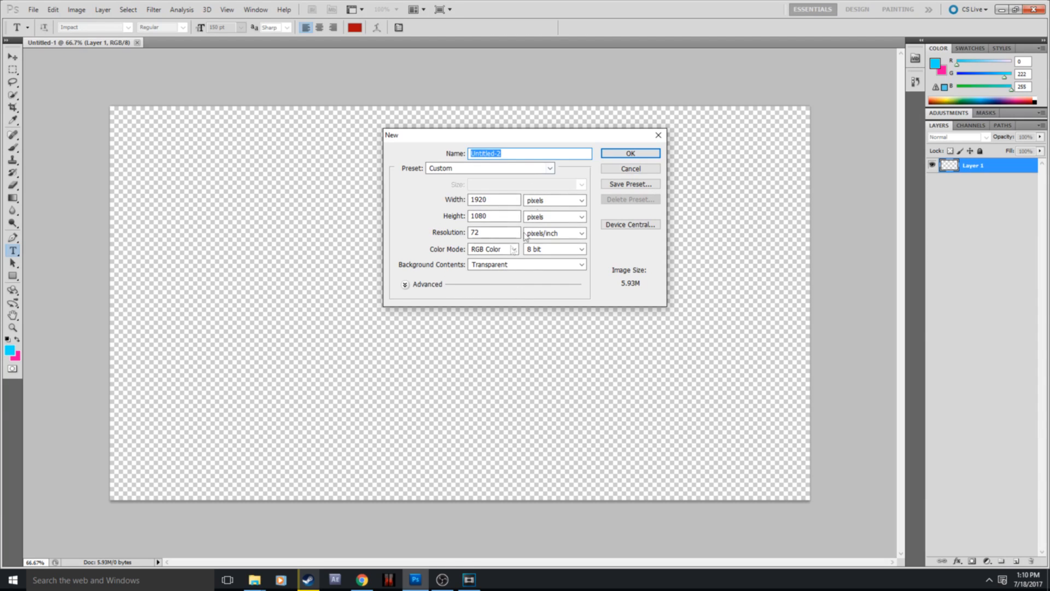
left_click(494, 202)
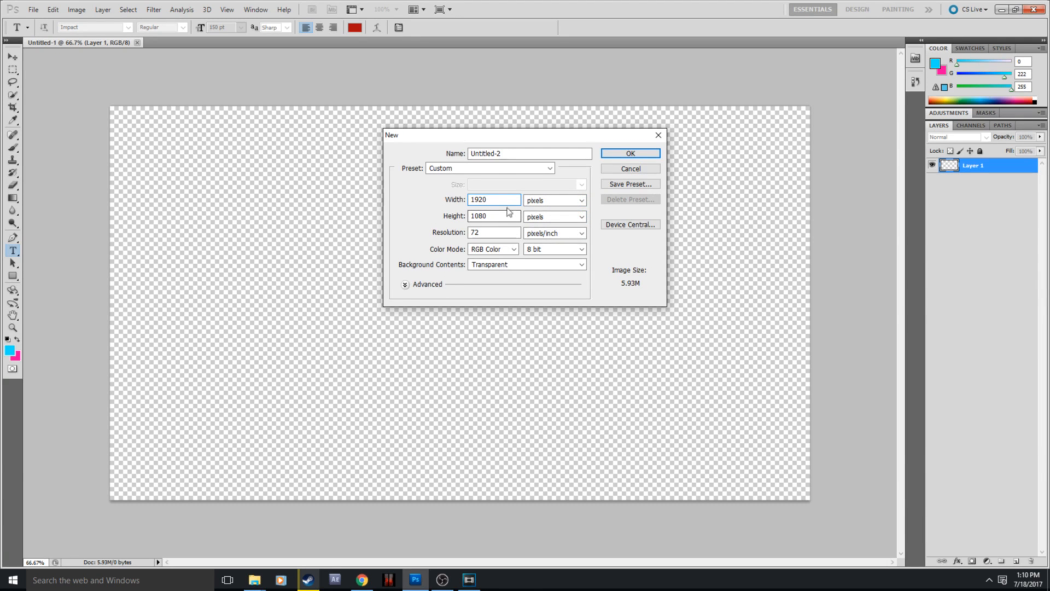
left_click(622, 156)
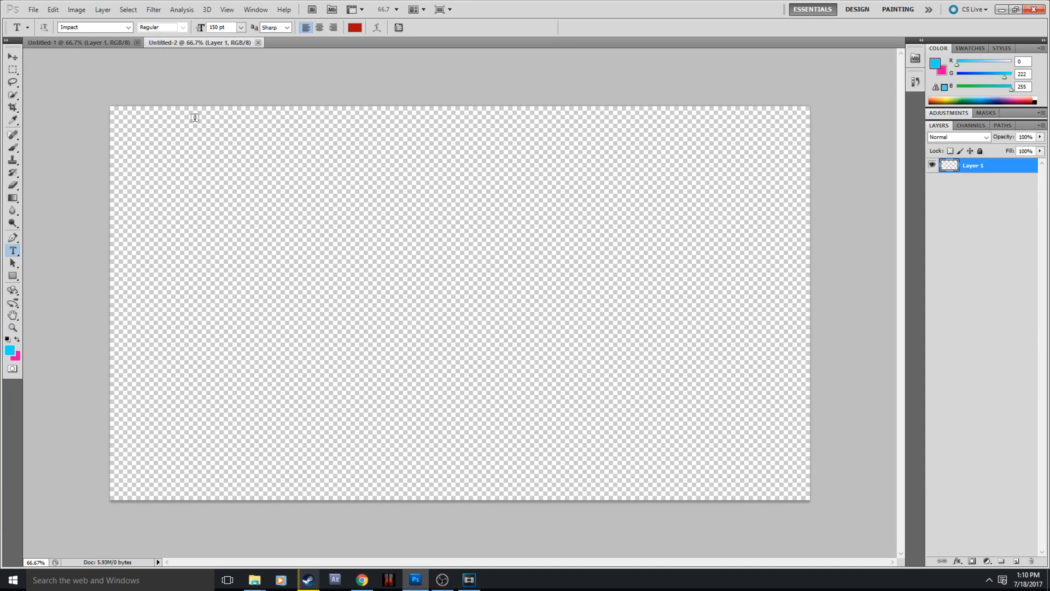
Step: Fill the canvas with the cyan-to-pink Foreground to Background linear gradient, running diagonally from the upper-left to the lower-right corner
left_click(13, 276)
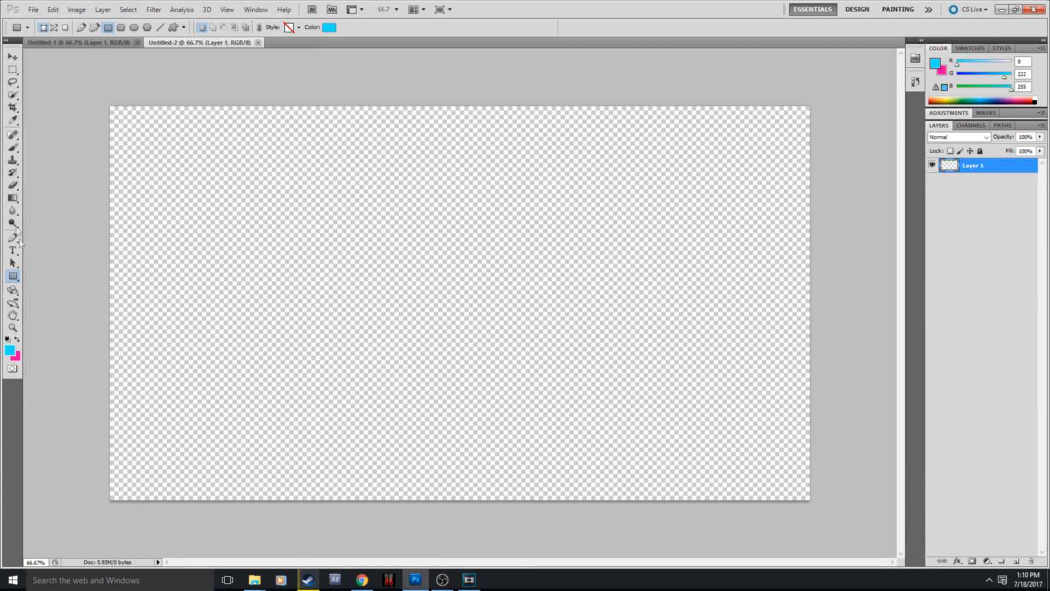
left_click(12, 251)
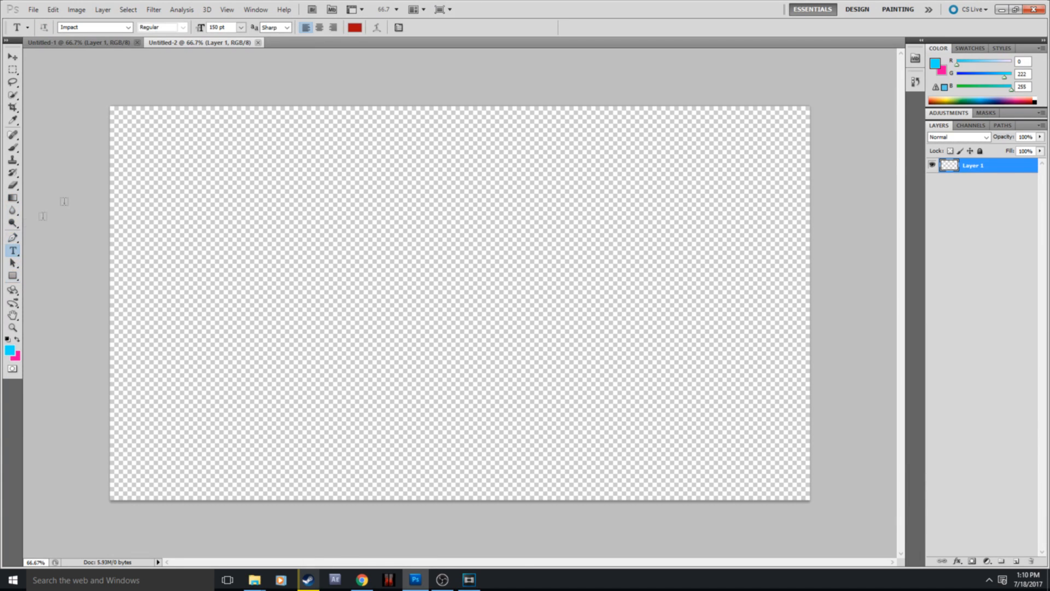
left_click(12, 198)
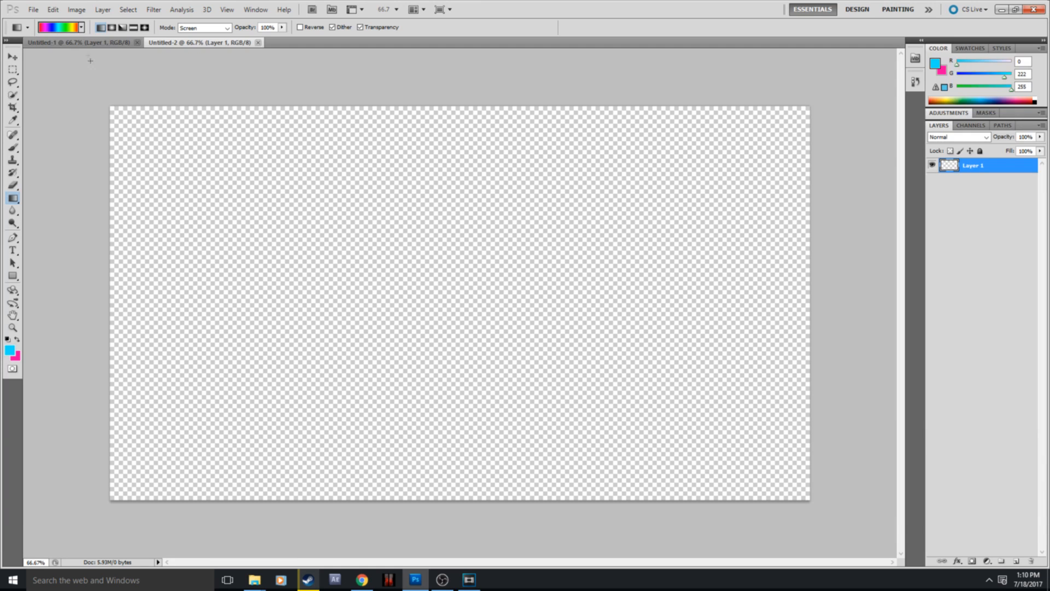
left_click(82, 28)
left_click(21, 57)
left_click(75, 28)
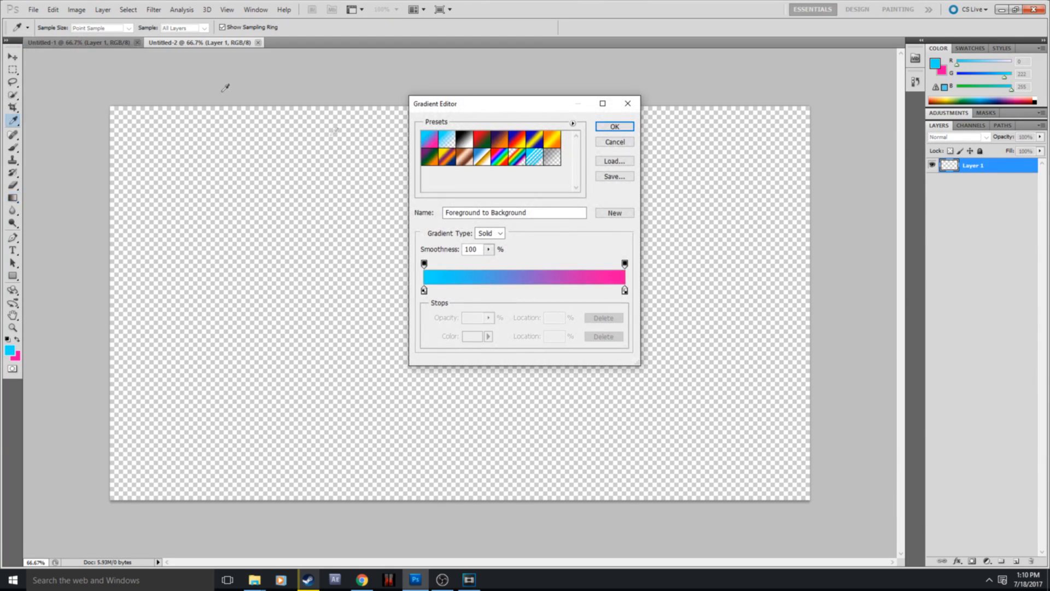
left_click(615, 127)
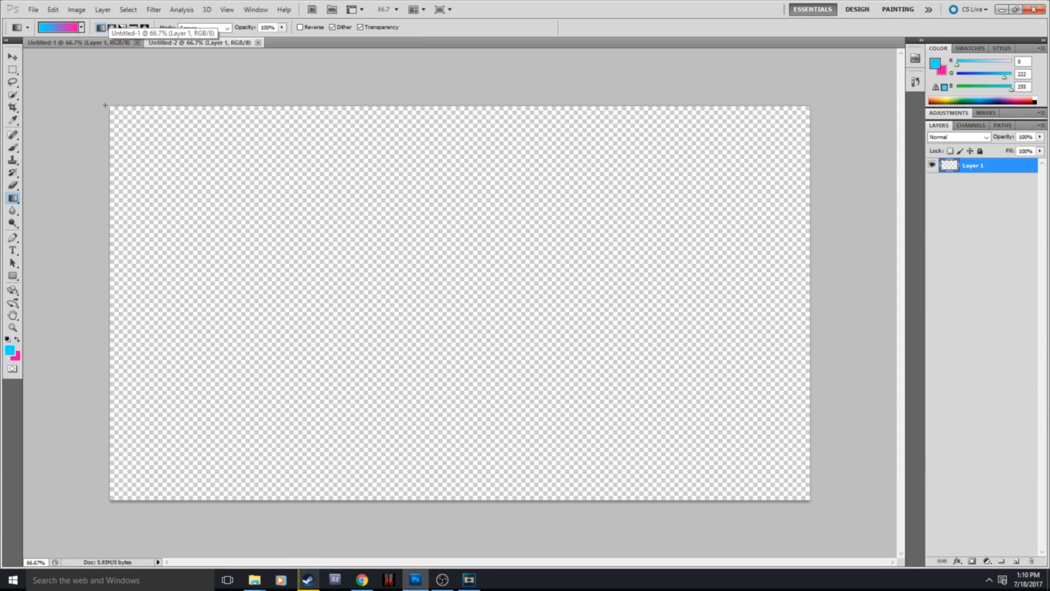
left_click_drag(107, 104, 855, 523)
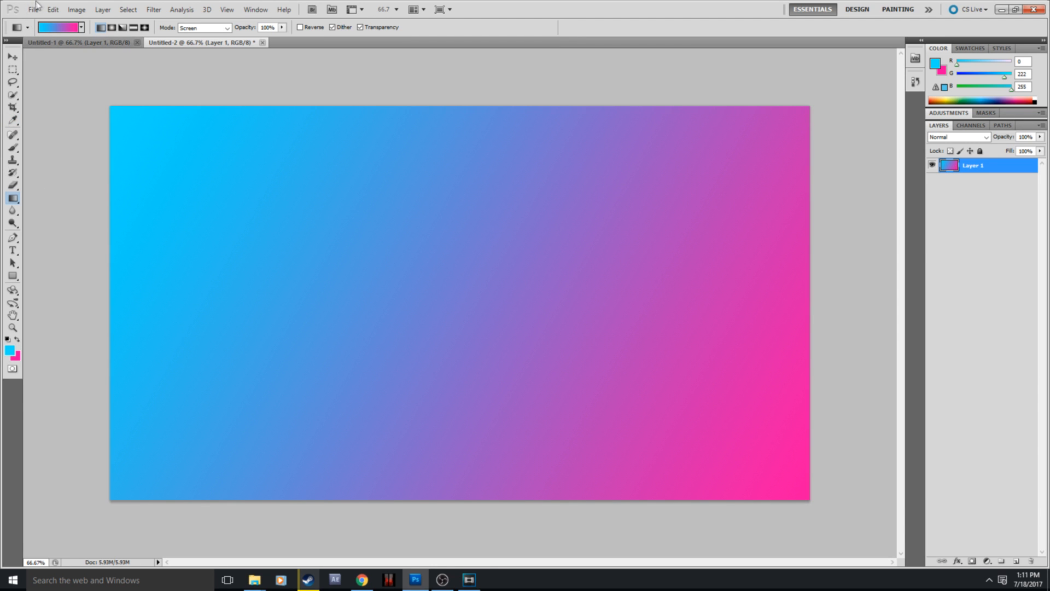
Step: Add the red title text "BUTTHOLE" in 150 pt Impact near the top of the canvas
left_click(28, 28)
left_click(28, 27)
left_click(12, 250)
left_click(265, 171)
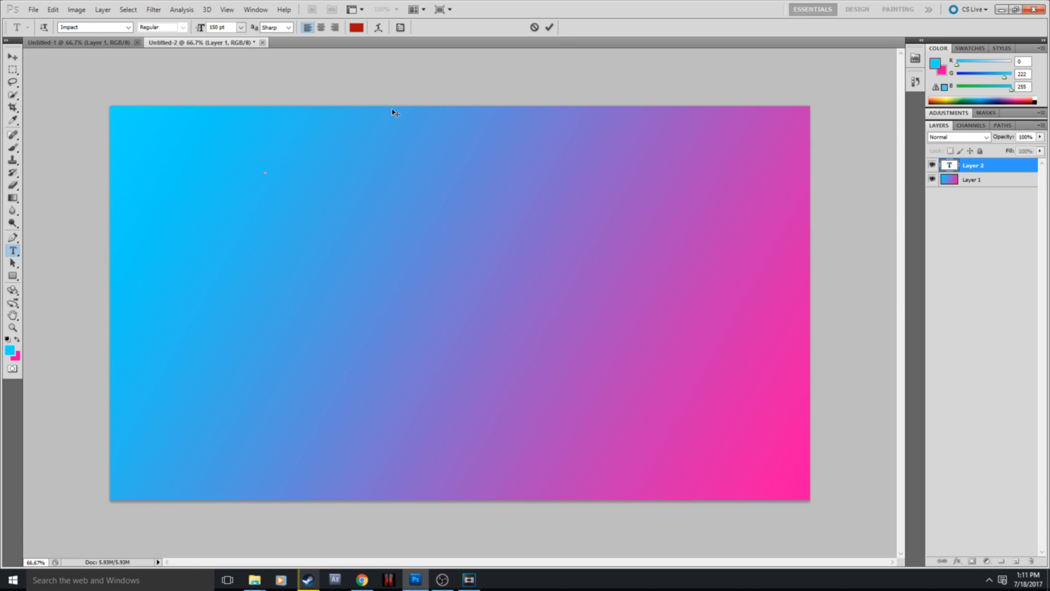
type("C")
key("BackSpace")
type("tou")
key("BackSpace")
key("BackSpace")
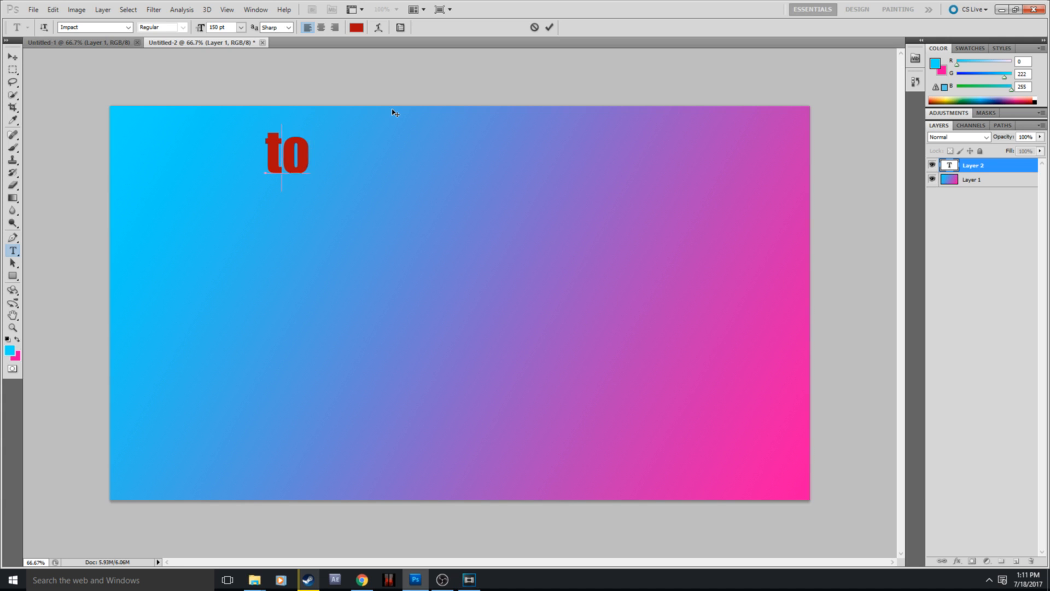
key("BackSpace")
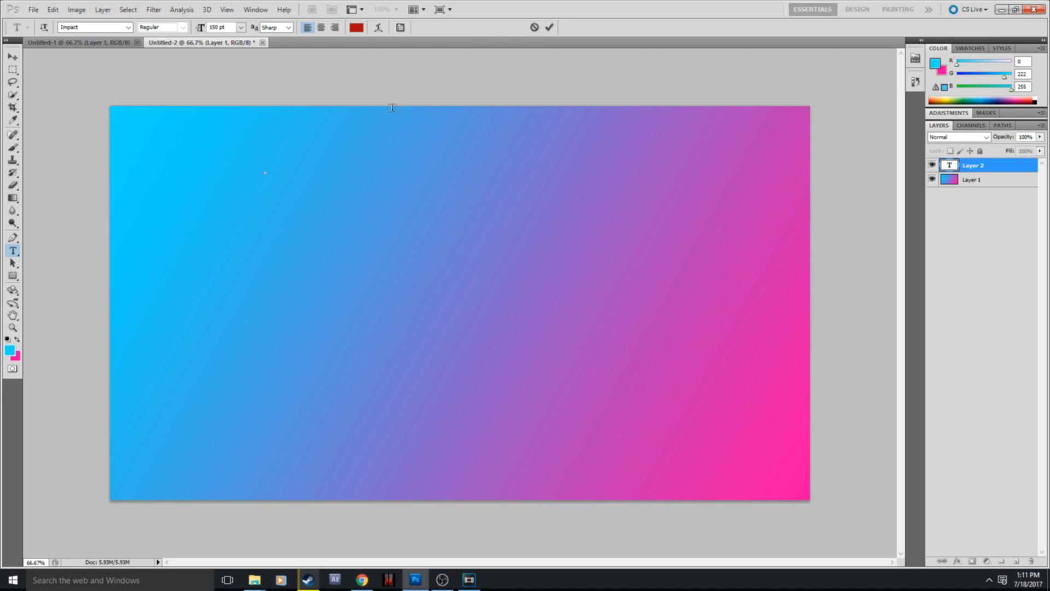
type("Byutto")
key("BackSpace")
key("BackSpace")
key("BackSpace")
key("BackSpace")
key("BackSpace")
key("BackSpace")
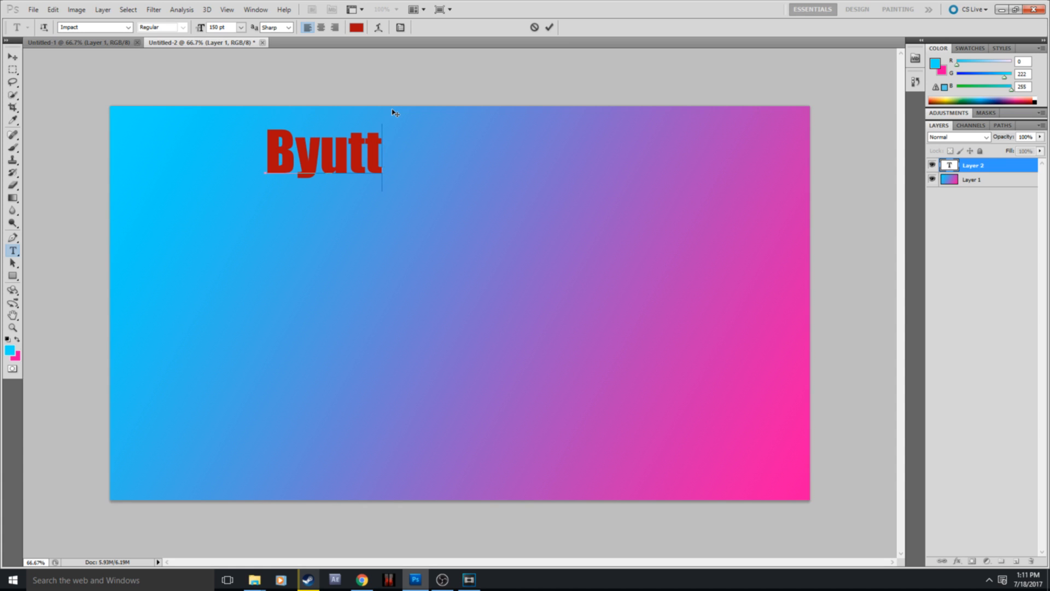
type("Bu")
key("BackSpace")
type("UTTHOLE")
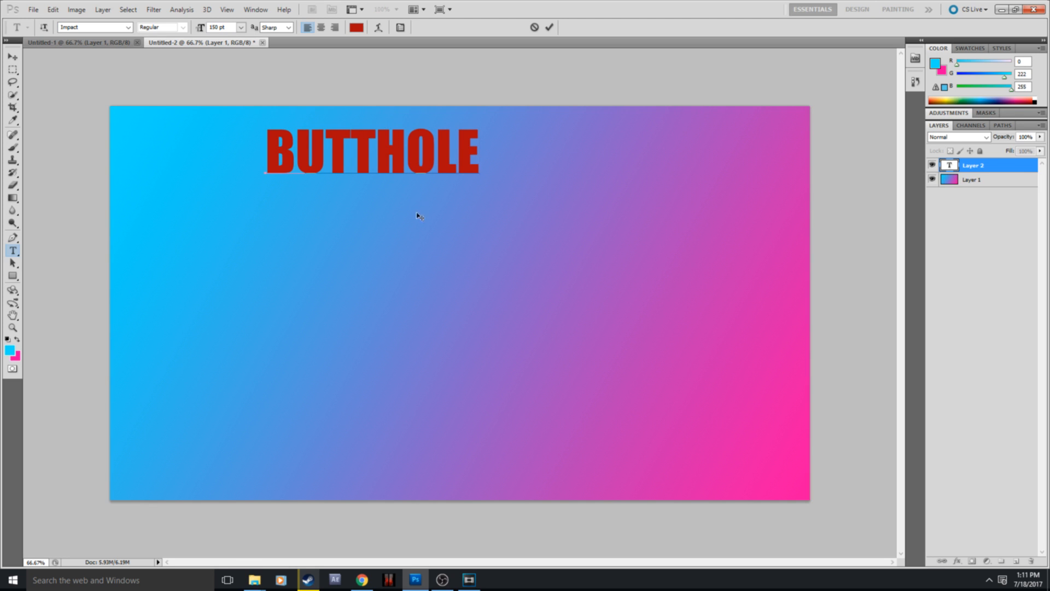
Step: Move the title text to the top centre of the canvas and commit it as a single line
left_click_drag(418, 216, 495, 207)
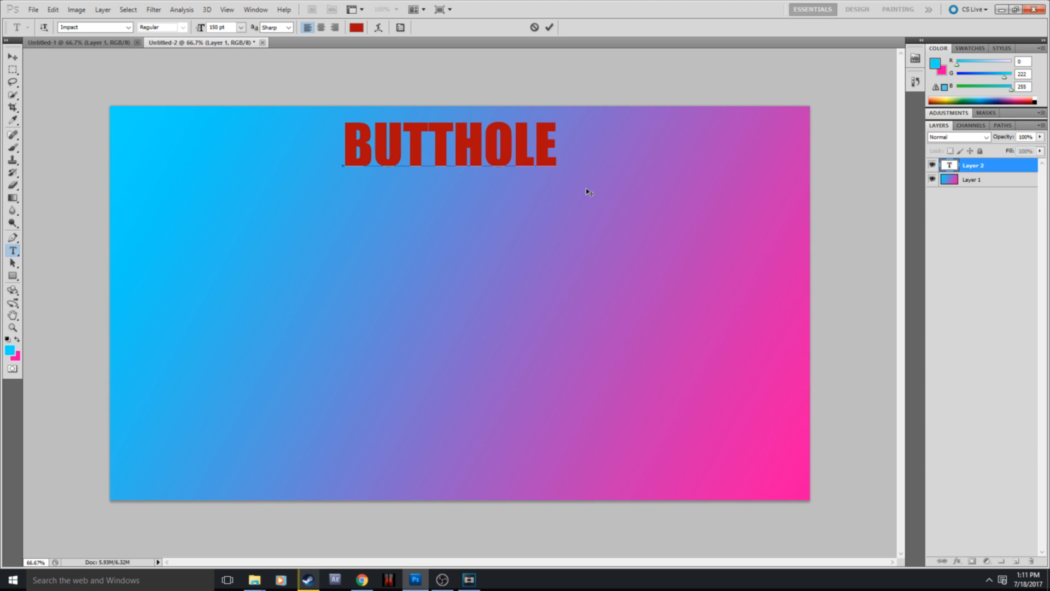
key("Return")
key("BackSpace")
key("BackSpace")
key("BackSpace")
left_click(1004, 170)
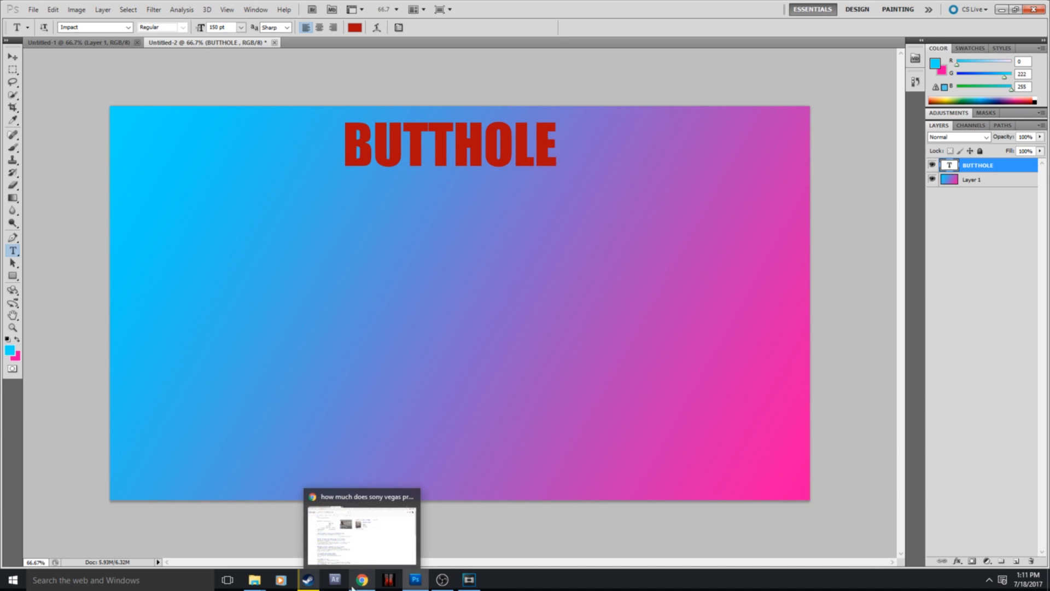
Step: Try to place the SPOOKY file from the Downloads folder onto the thumbnail canvas
mouse_move(254, 579)
left_click(227, 532)
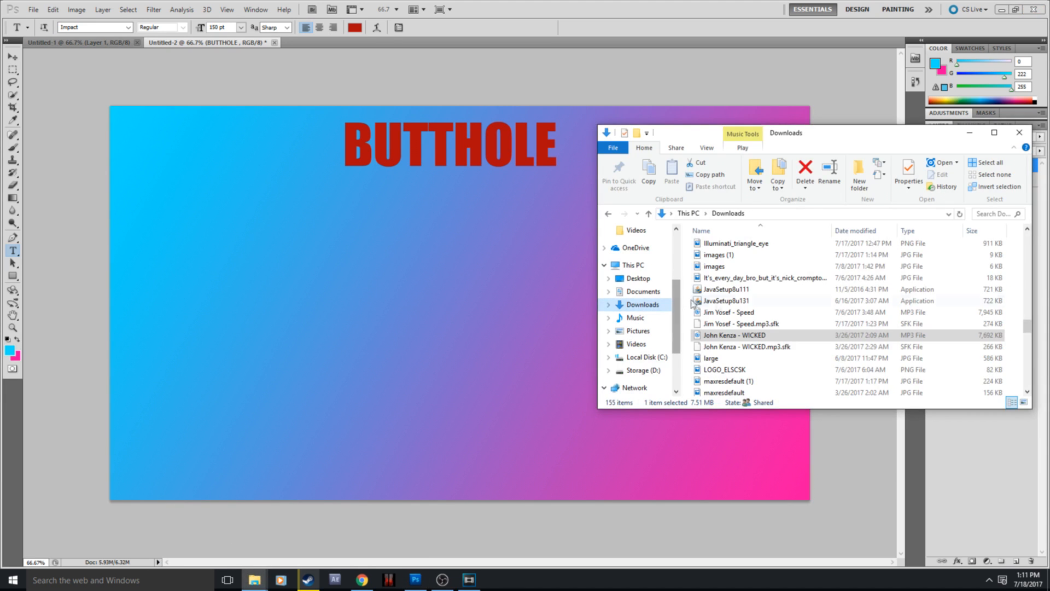
scroll(771, 335, "down", 1)
scroll(749, 346, "down", 6)
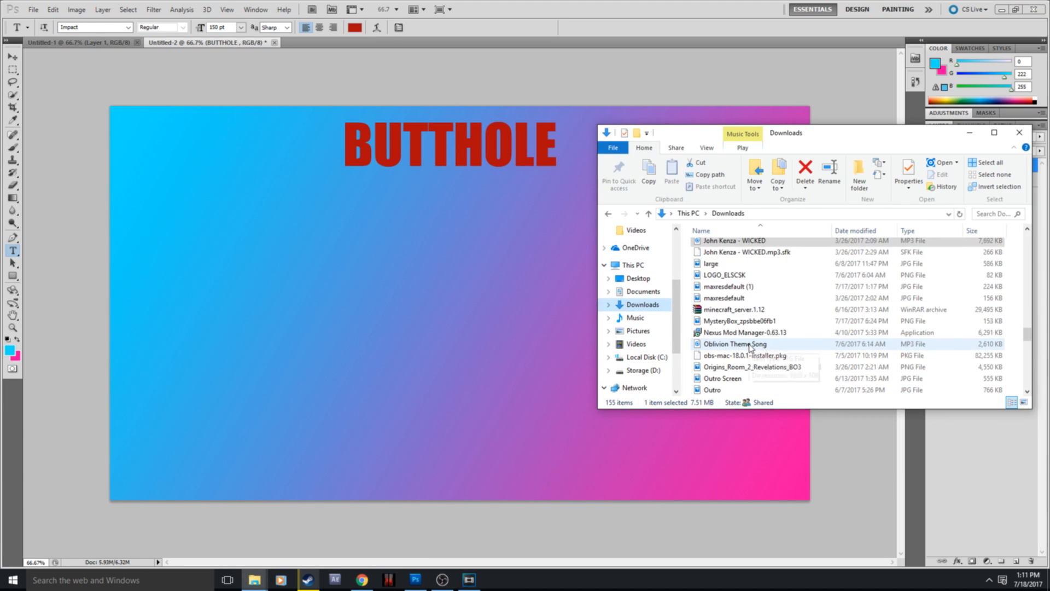
scroll(751, 346, "down", 2)
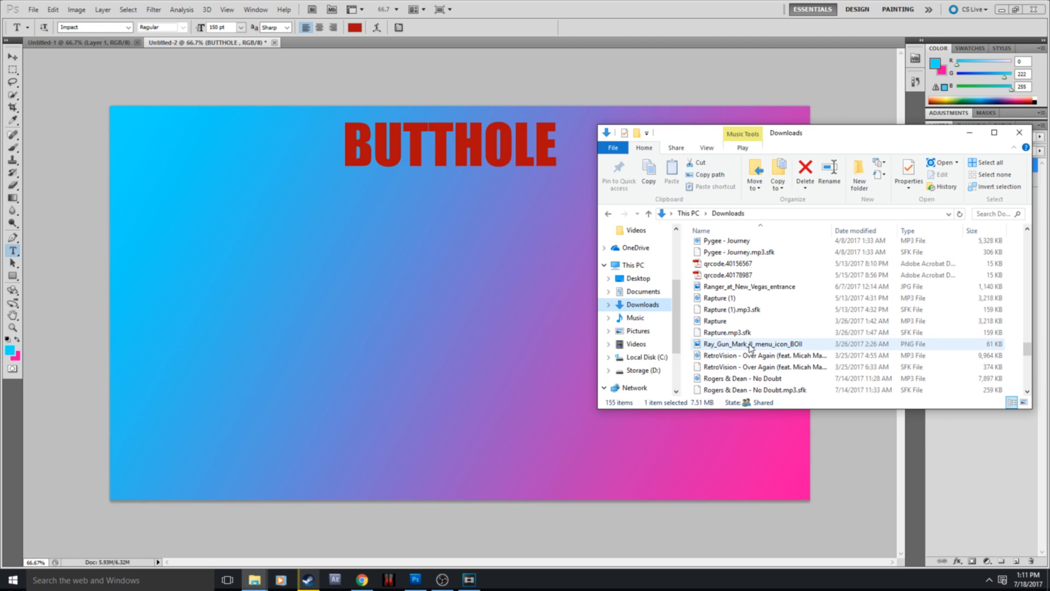
scroll(756, 374, "down", 7)
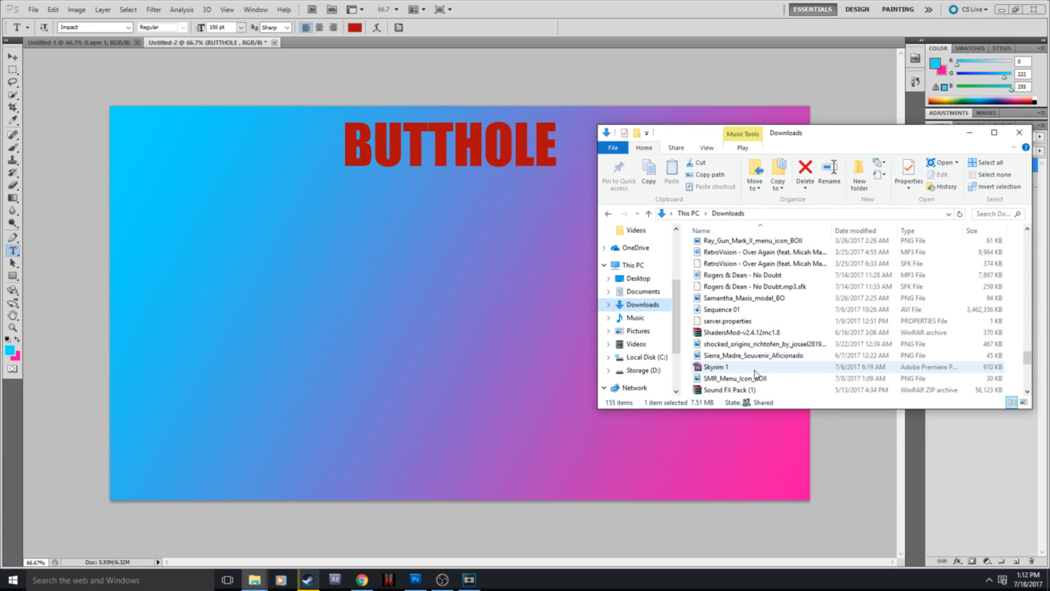
left_click_drag(716, 321, 503, 306)
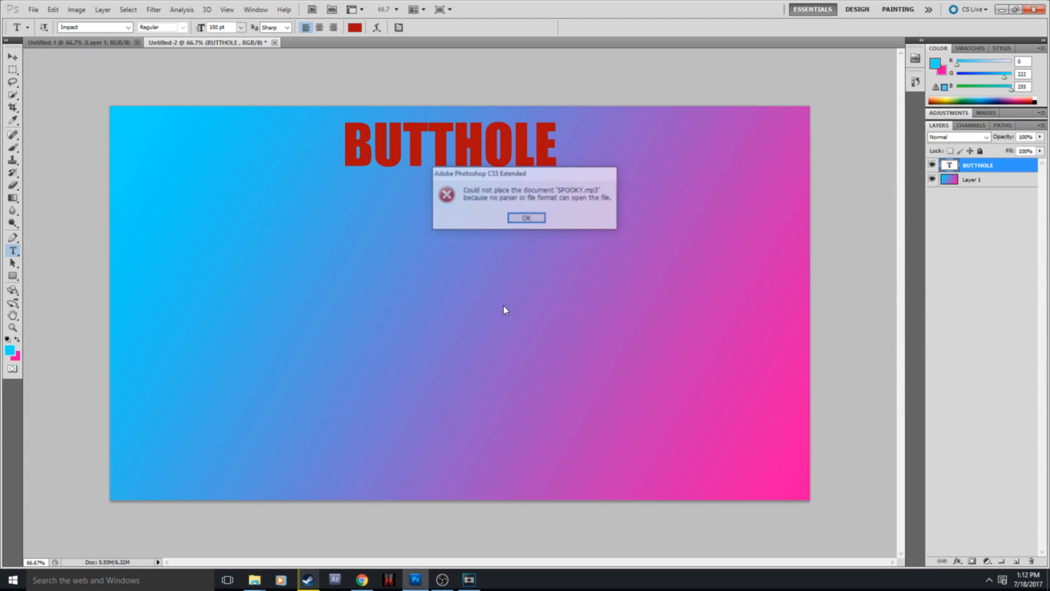
left_click(526, 219)
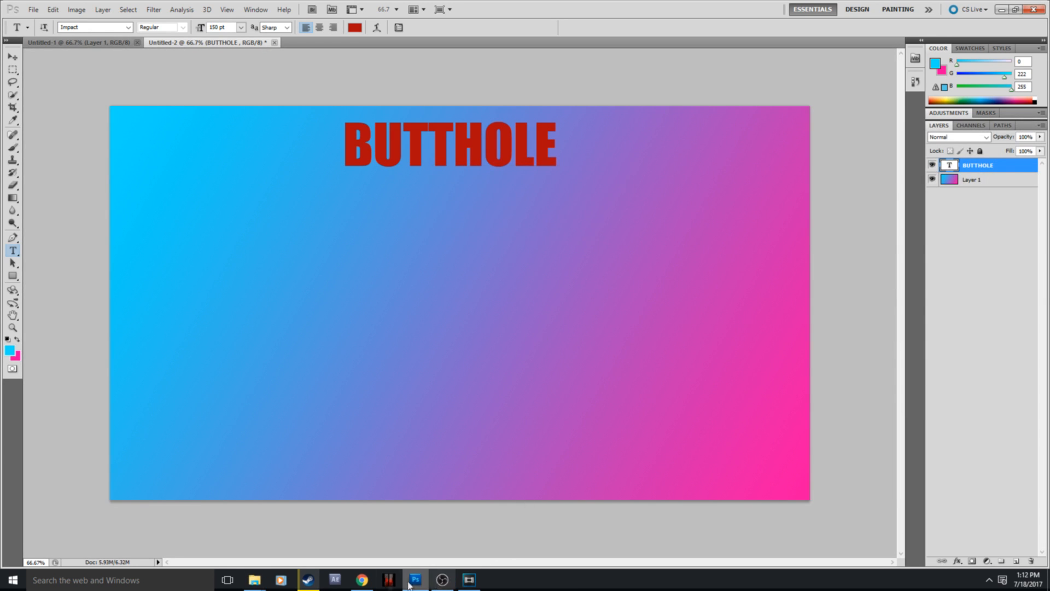
Step: Place the vault-boy image from the Downloads folder in the lower-right part of the canvas and commit it
mouse_move(254, 581)
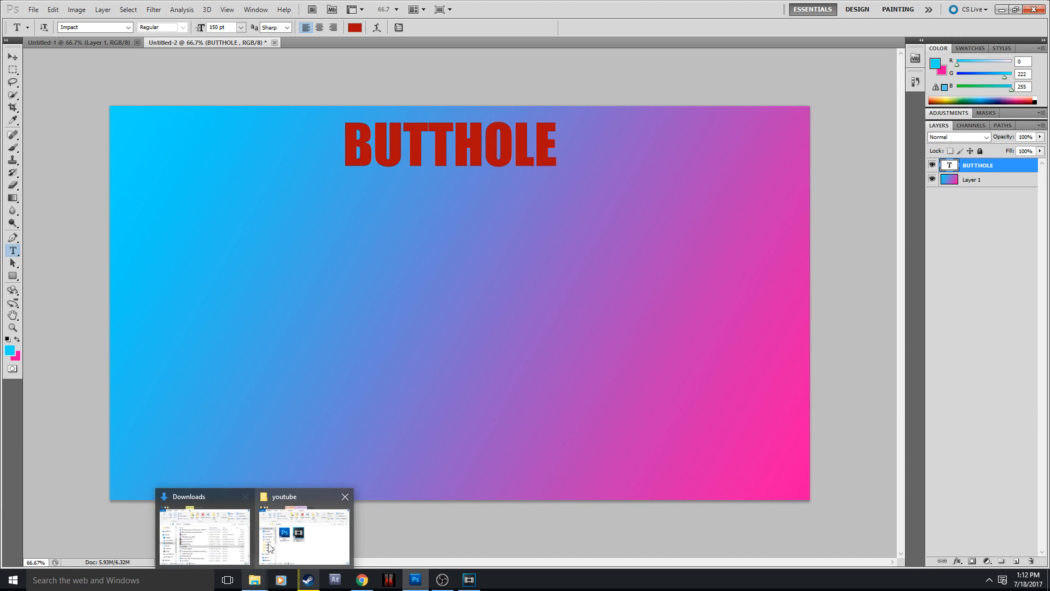
left_click(203, 533)
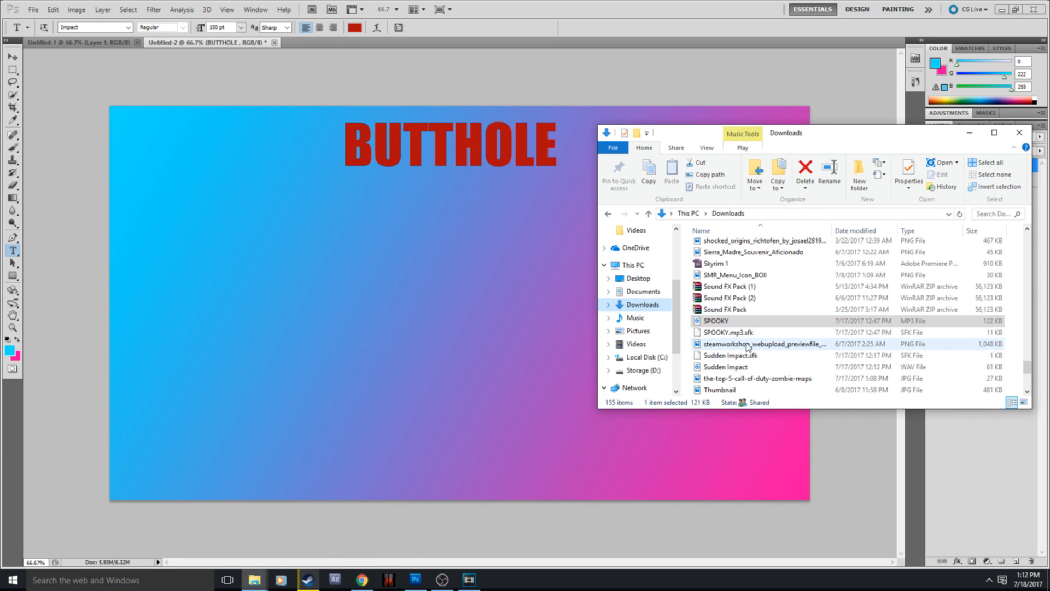
scroll(741, 349, "down", 1)
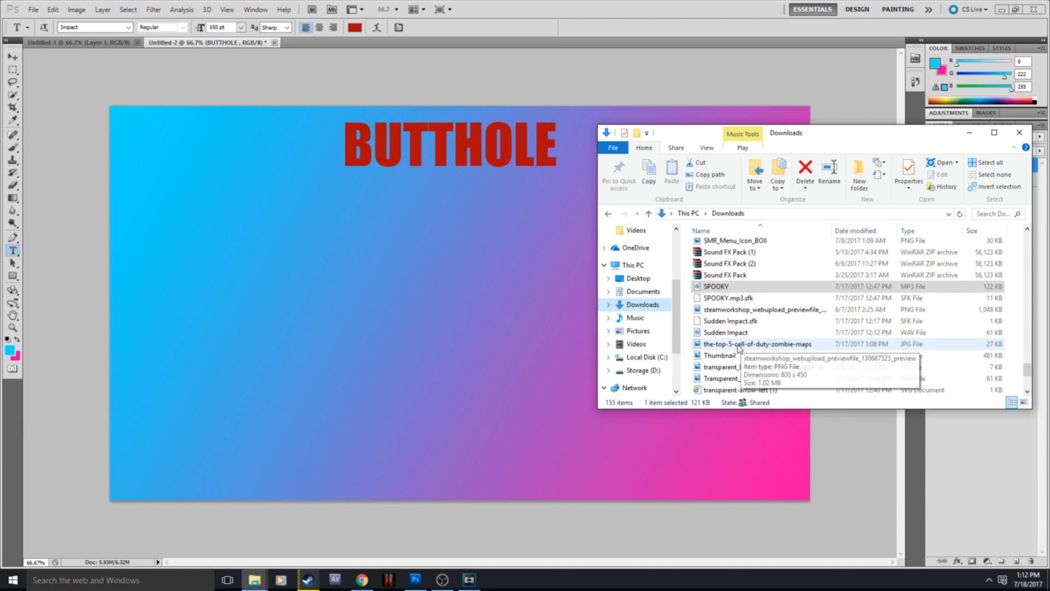
scroll(738, 350, "down", 3)
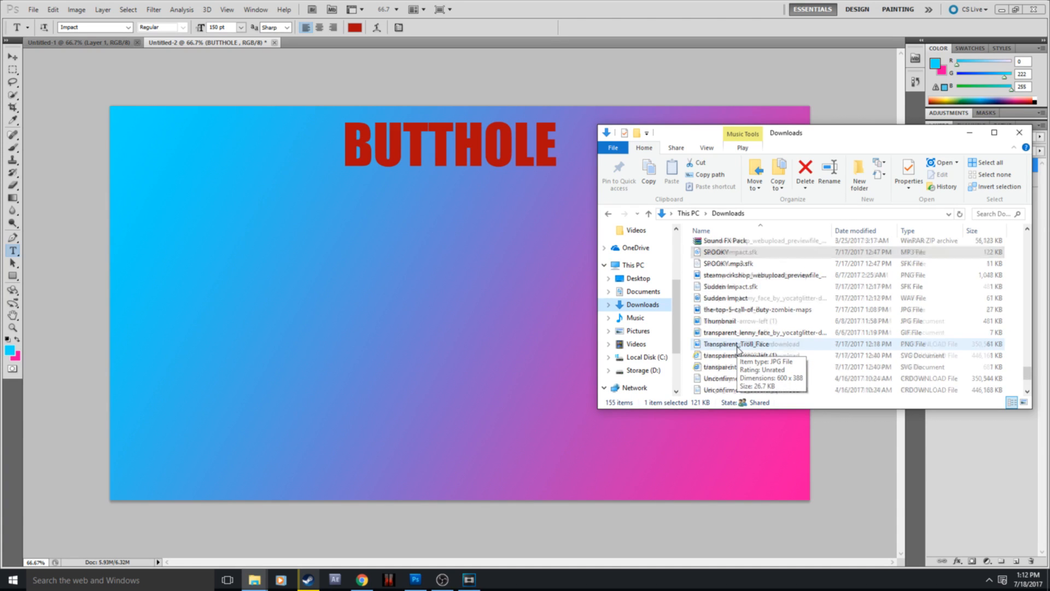
left_click_drag(733, 331, 506, 333)
left_click_drag(441, 299, 640, 357)
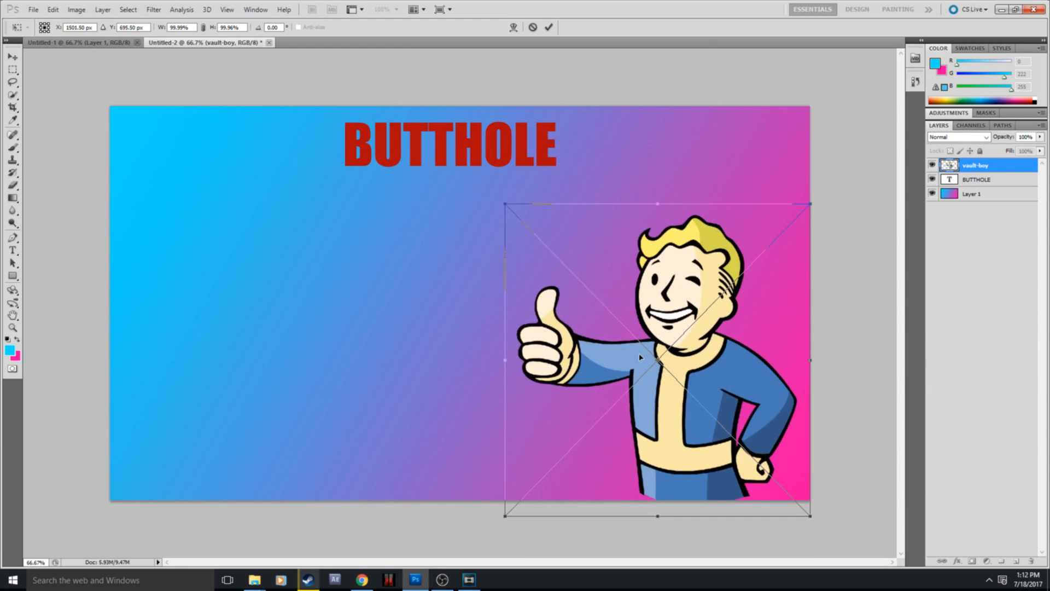
right_click(639, 364)
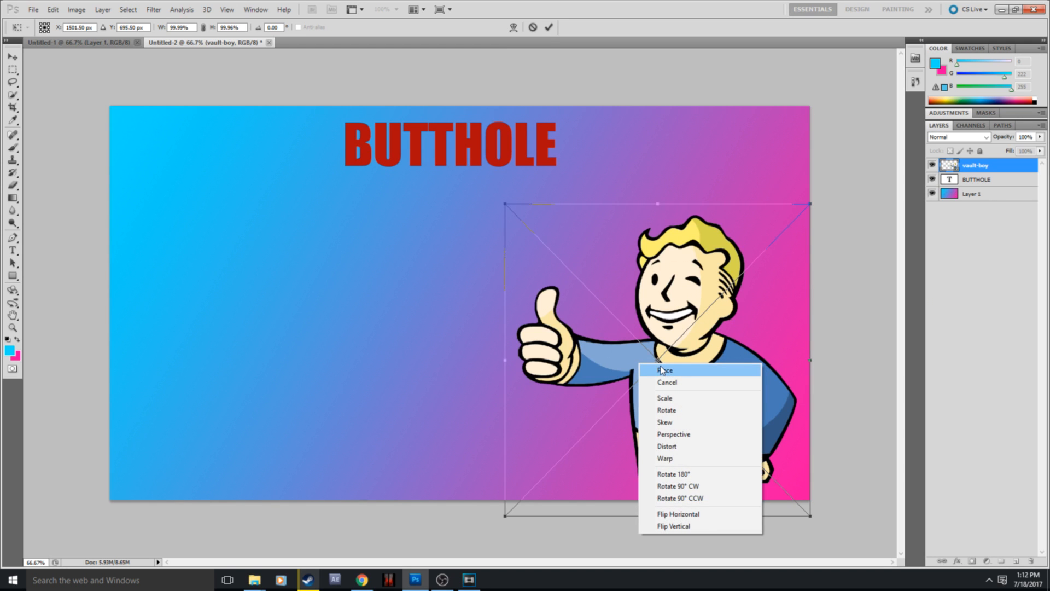
left_click(662, 372)
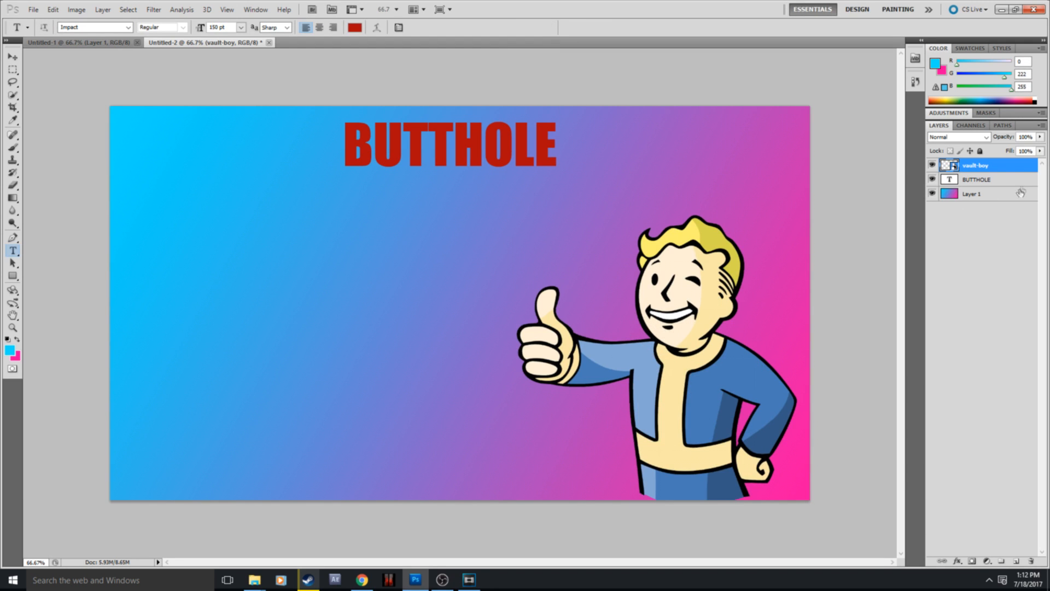
Step: Open the vault-boy layer's smart object contents, compare that document with the thumbnail, and return to Untitled-2
right_click(1013, 164)
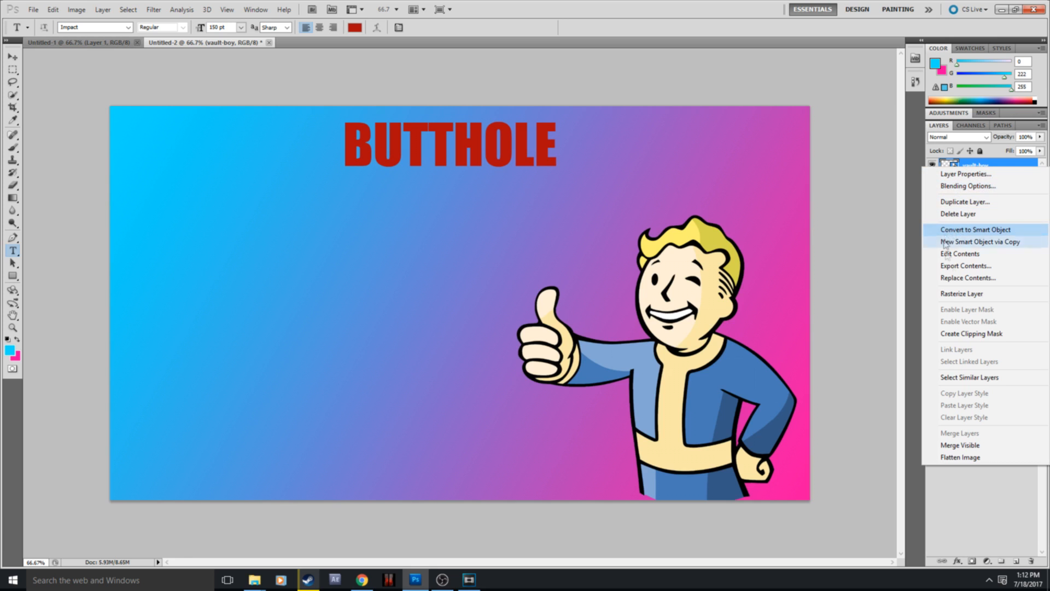
left_click(963, 254)
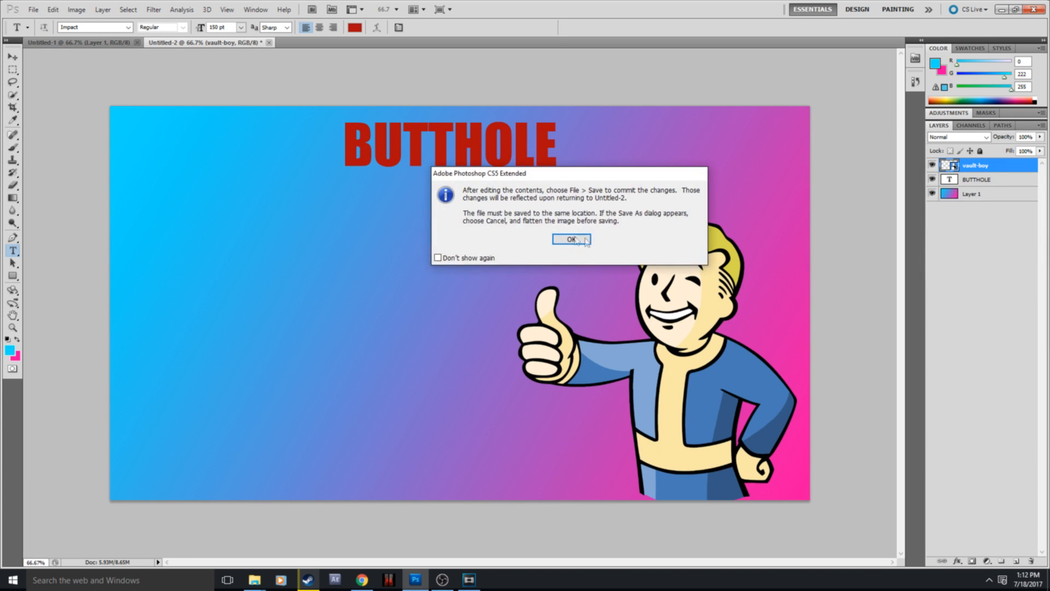
left_click(569, 242)
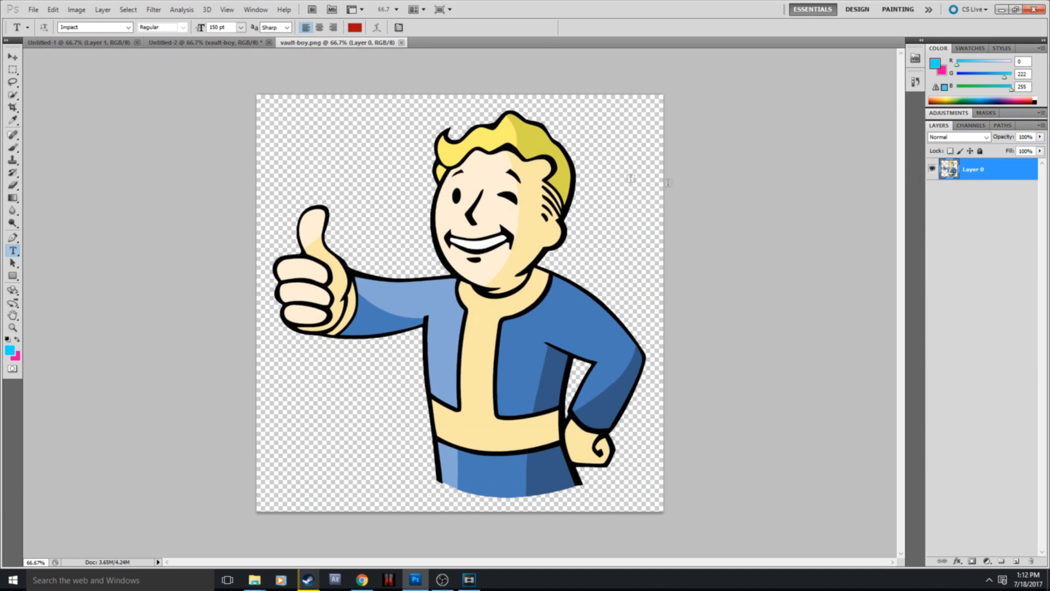
left_click(216, 42)
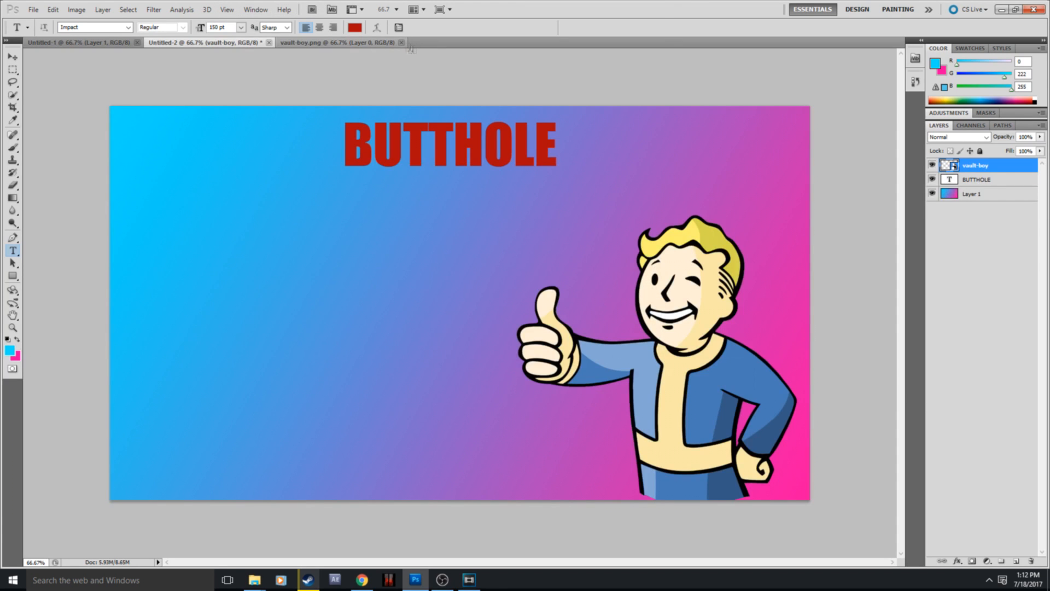
left_click(373, 41)
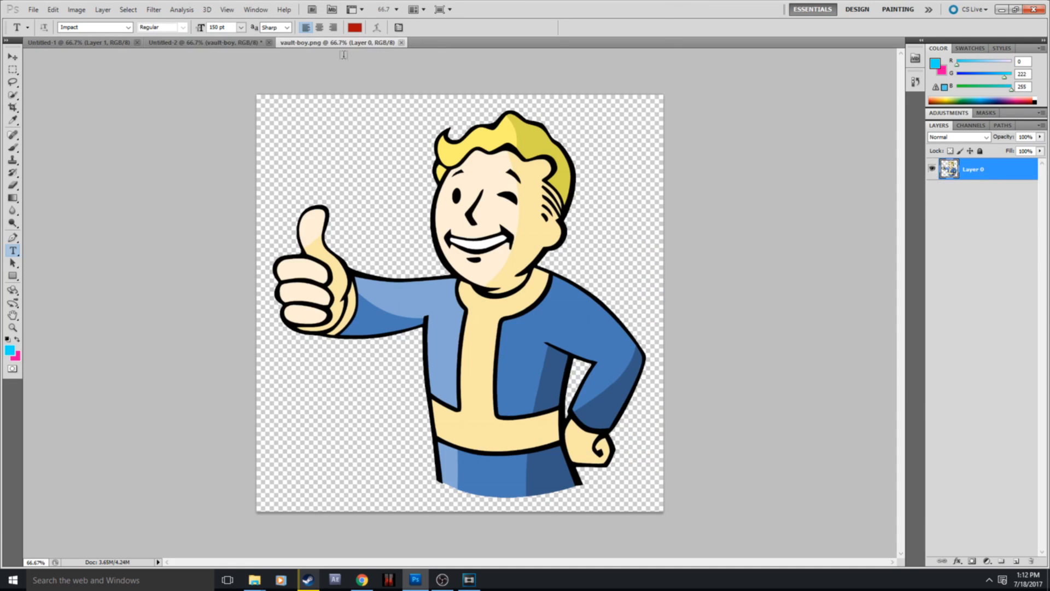
left_click(214, 44)
Step: Delete the vault-boy layer from the thumbnail
right_click(976, 165)
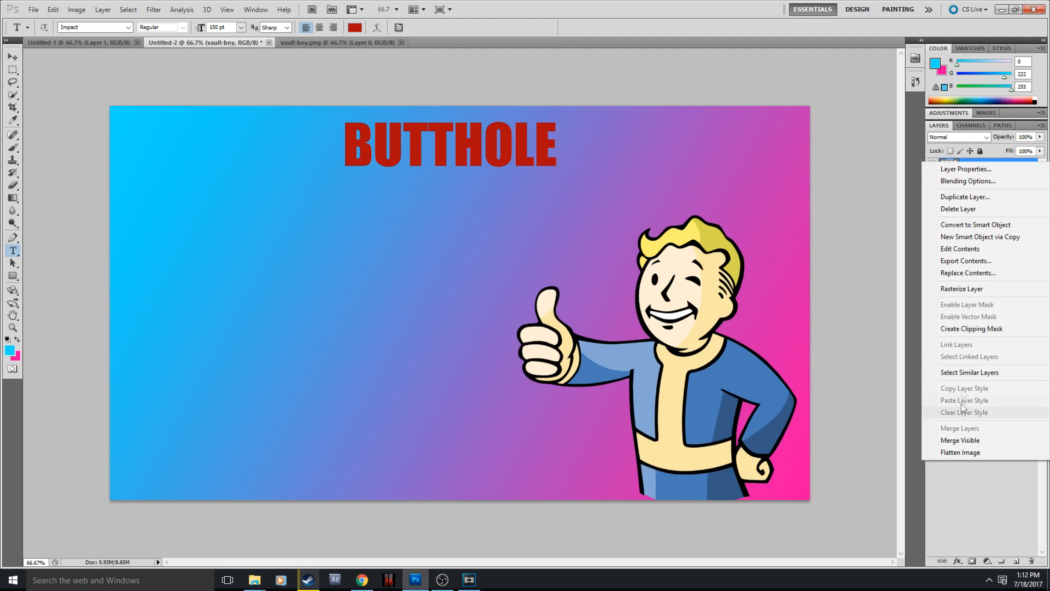
left_click(963, 210)
left_click(475, 219)
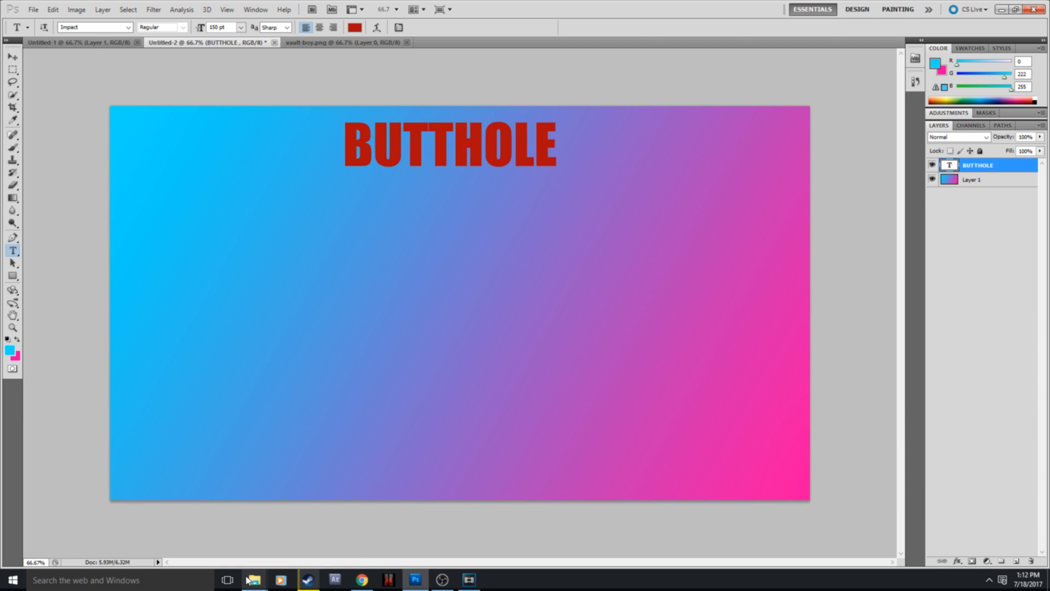
Step: Place the Zombie_Rank_8_Icon_BOII image from the Downloads folder and centre it below the title
mouse_move(249, 580)
left_click(236, 540)
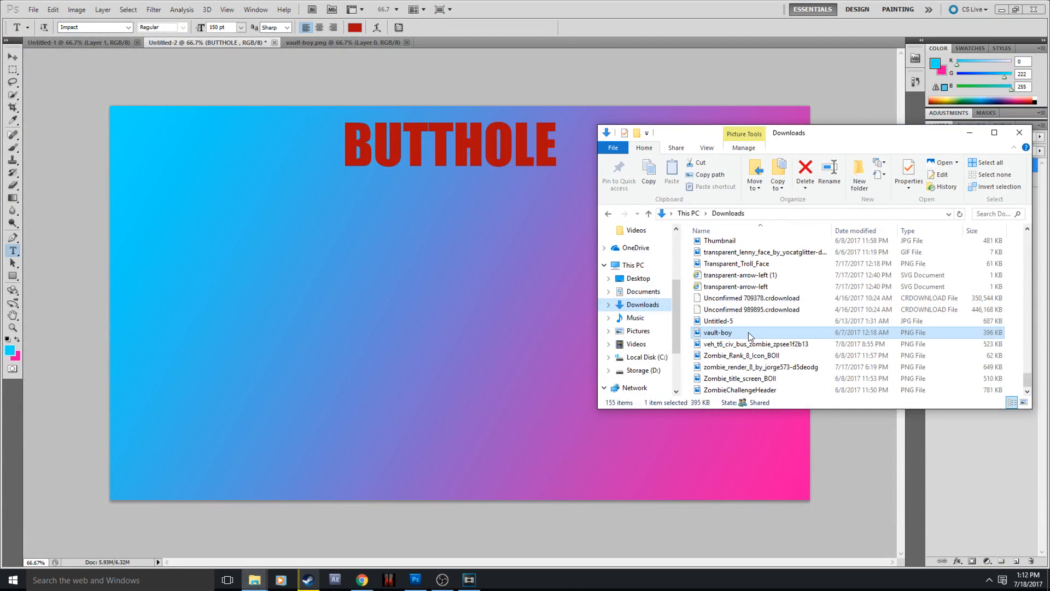
left_click_drag(743, 355, 583, 179)
left_click_drag(499, 253, 450, 261)
Step: Warp the placed skull icon into a wide arched shape with its sides pulled outward and underside raised, and commit it
right_click(449, 259)
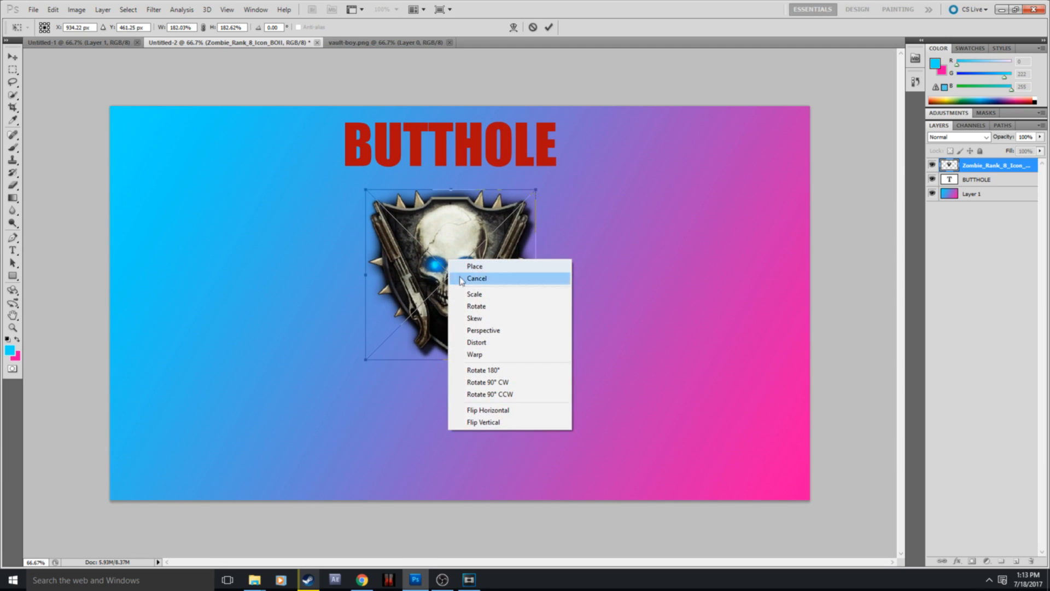
left_click(491, 344)
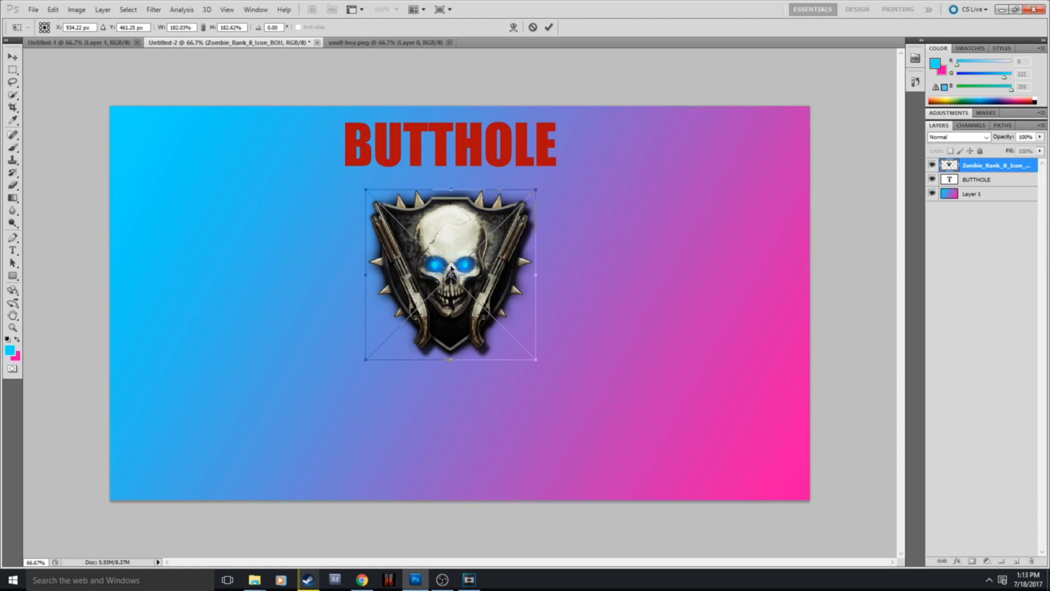
right_click(443, 289)
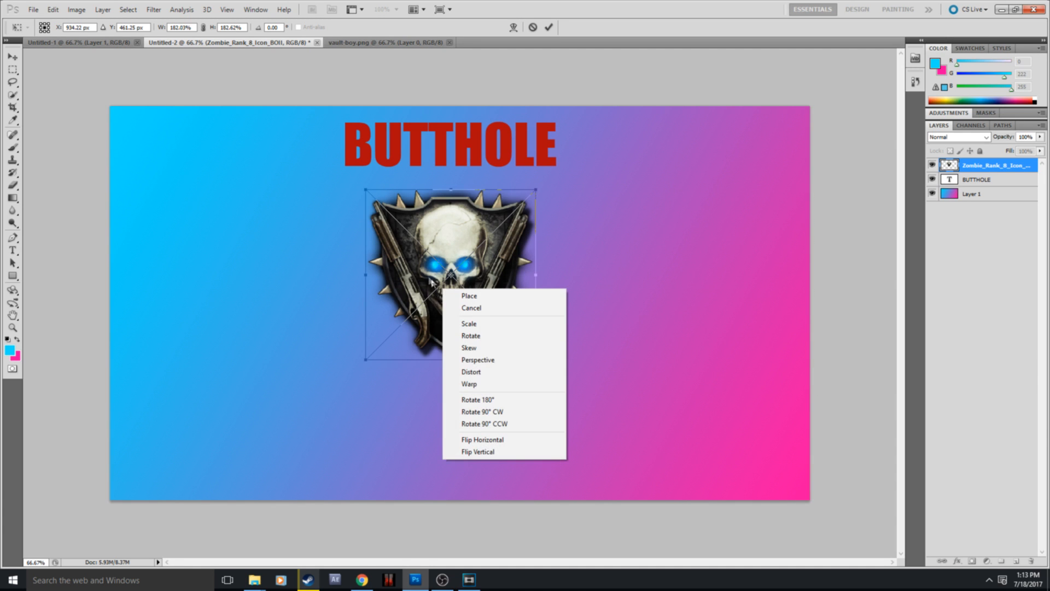
left_click(477, 384)
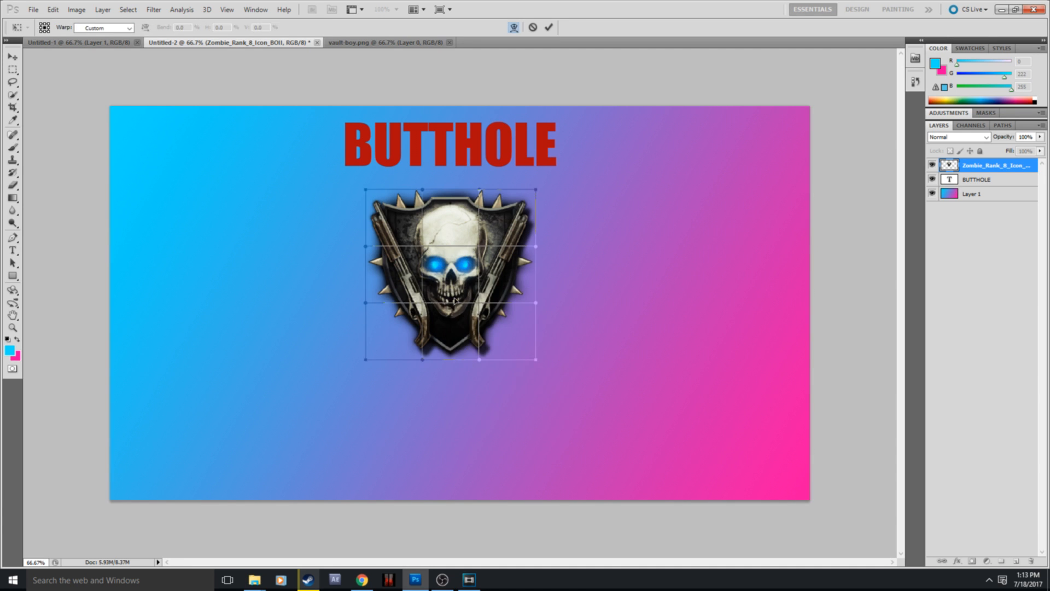
left_click_drag(536, 304, 761, 390)
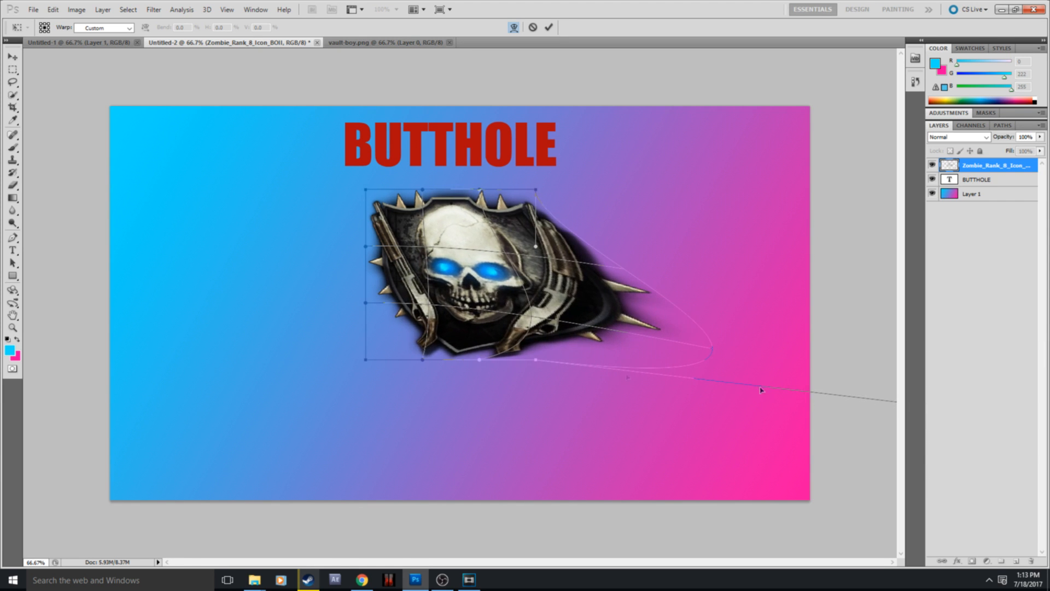
left_click_drag(366, 305, 1, 381)
left_click_drag(422, 192, 849, 131)
left_click_drag(482, 361, 396, 148)
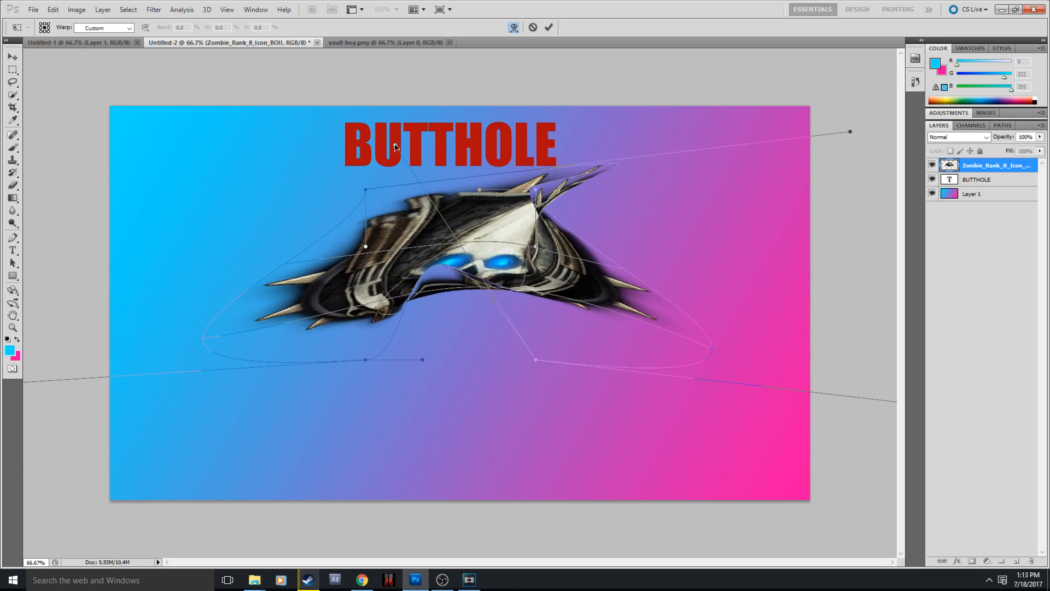
right_click(480, 228)
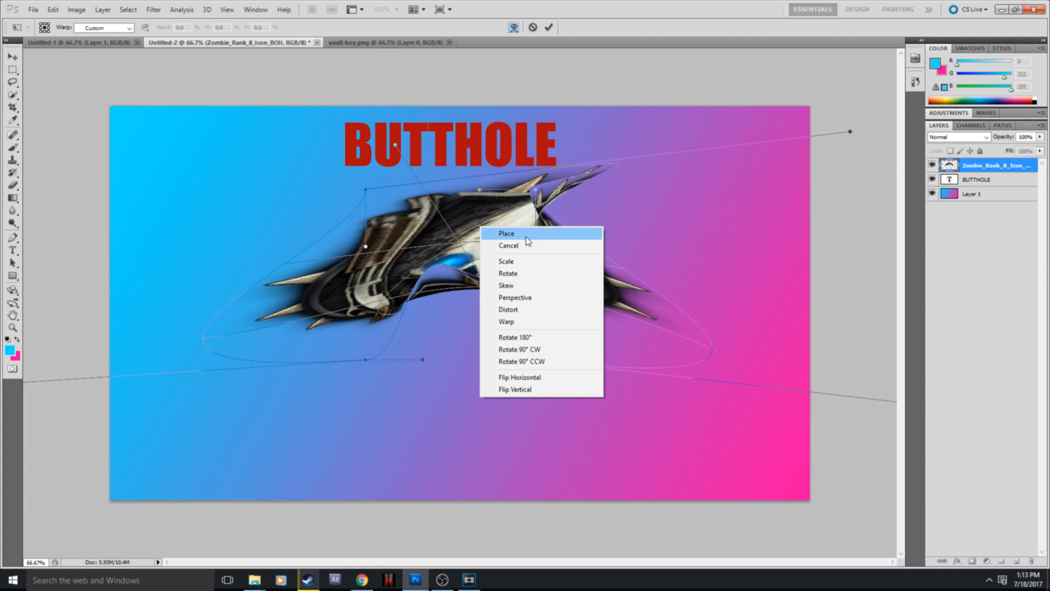
left_click(526, 235)
Step: Enter trial text over the warped skull icon, erase it, and commit the empty text layer
key("t")
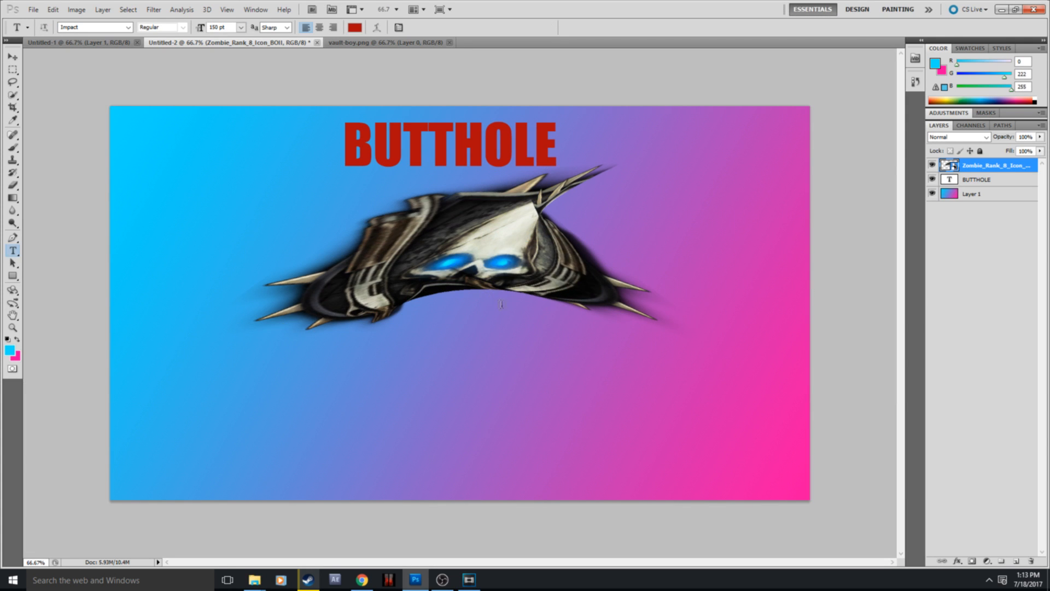
left_click(398, 261)
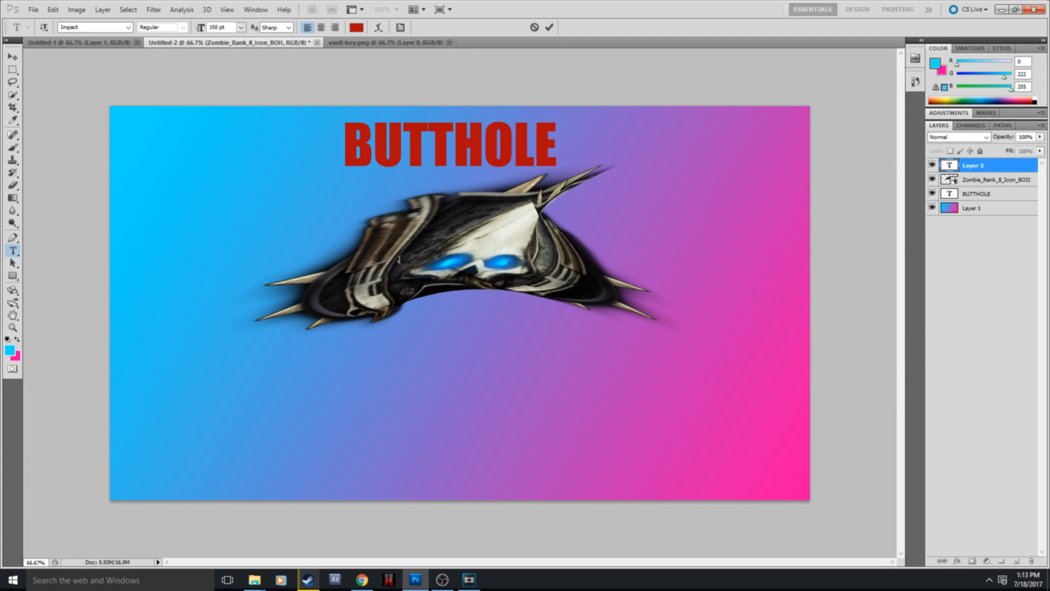
type("JFUEWHFU")
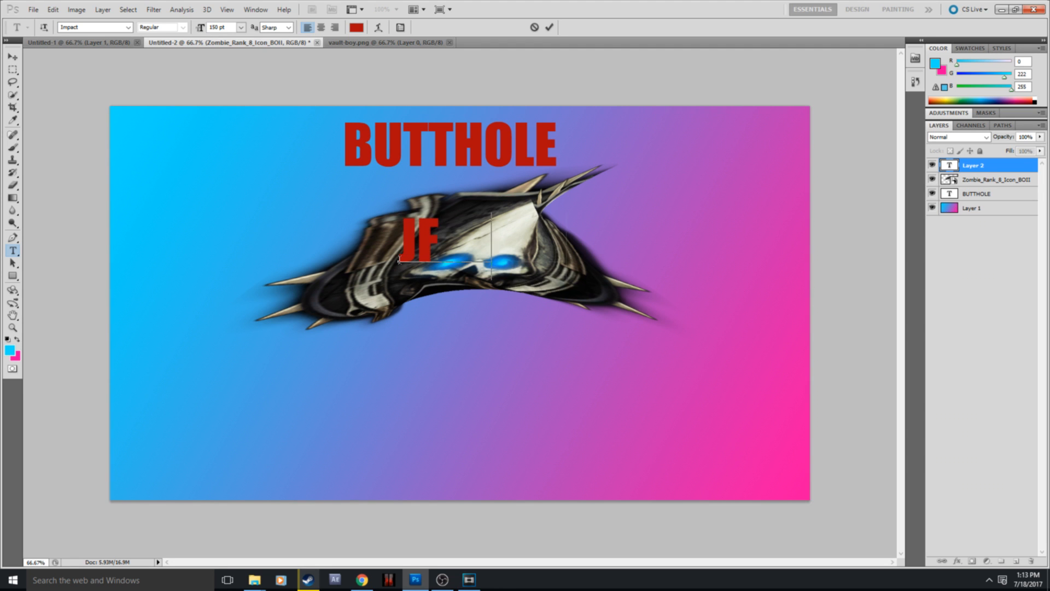
key("BackSpace")
key("BackSpace")
key("BackSpace")
key("BackSpace")
key("BackSpace")
key("BackSpace")
key("BackSpace")
key("BackSpace")
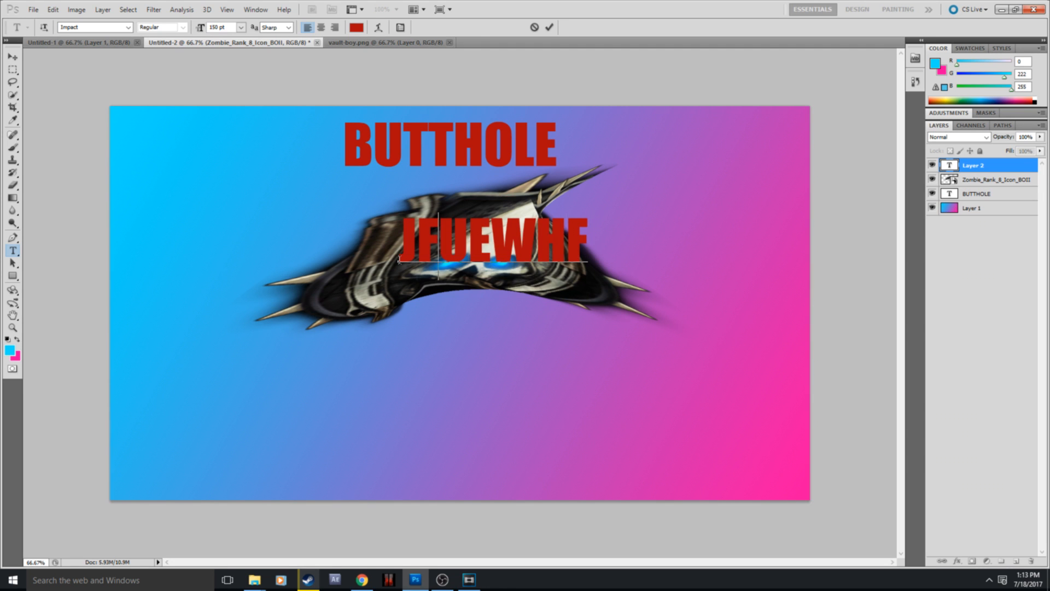
left_click(966, 197)
left_click(978, 170)
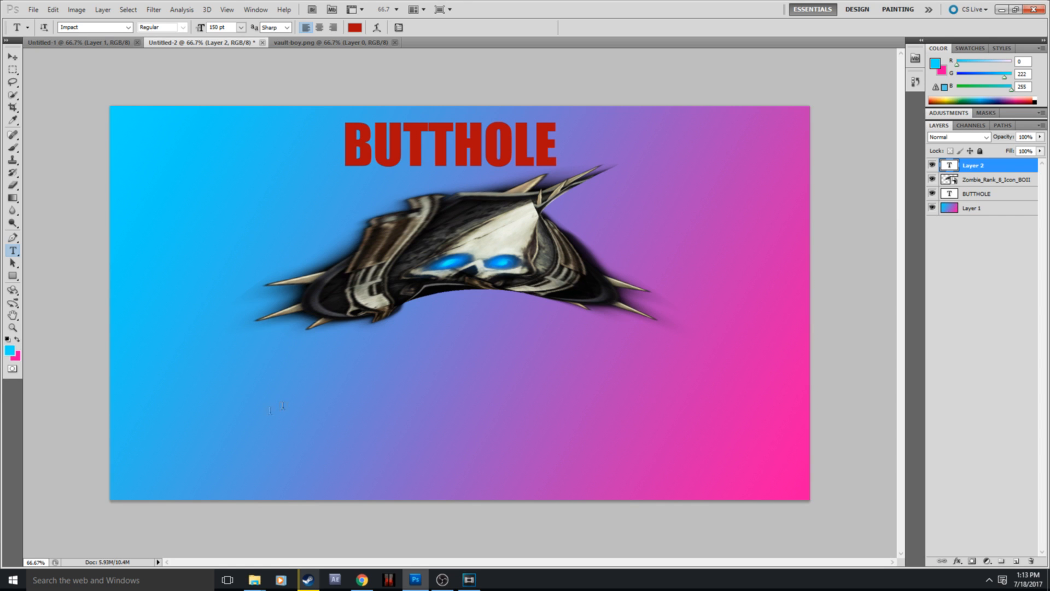
Step: Look through the open vault-boy.png and Untitled-1 documents and return to the Untitled-2 thumbnail
left_click(393, 46)
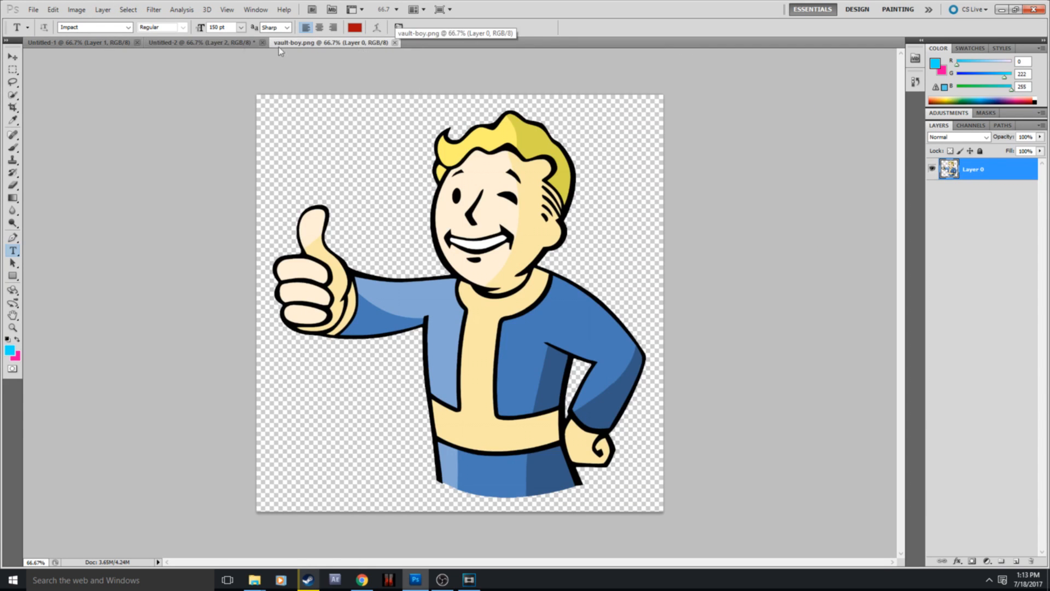
left_click(208, 42)
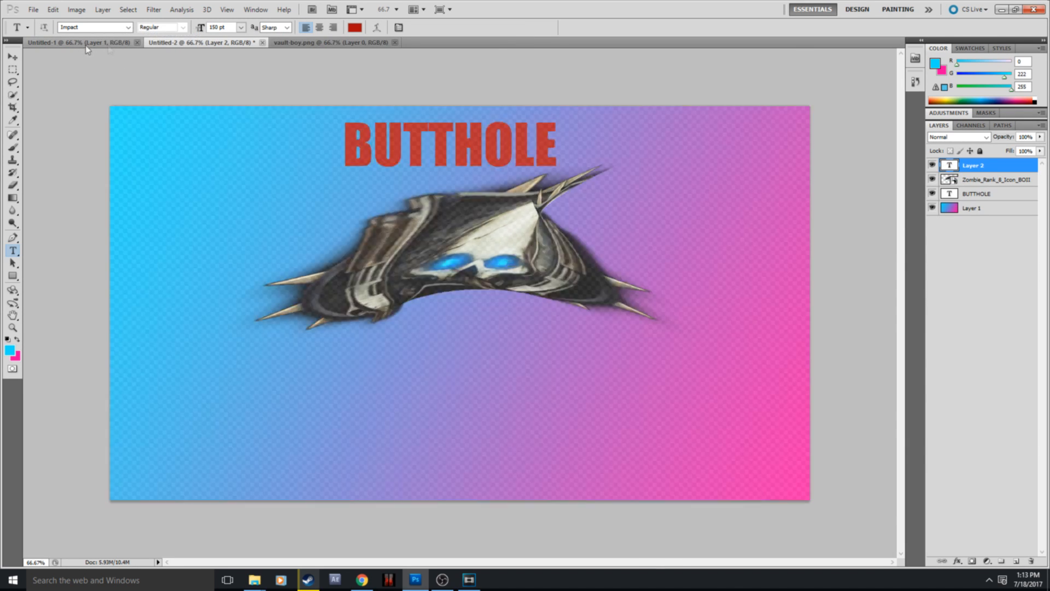
left_click(82, 43)
left_click(212, 43)
Step: Begin saving the thumbnail under a new file in the Videos folder as Untitled-2.jpg in JPEG format
left_click(34, 10)
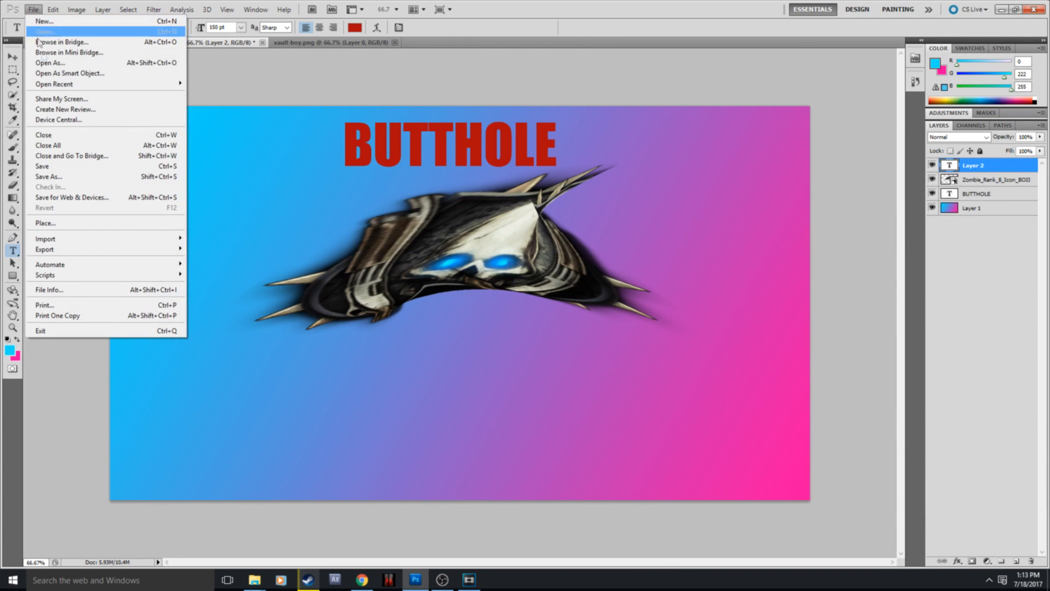
left_click(59, 177)
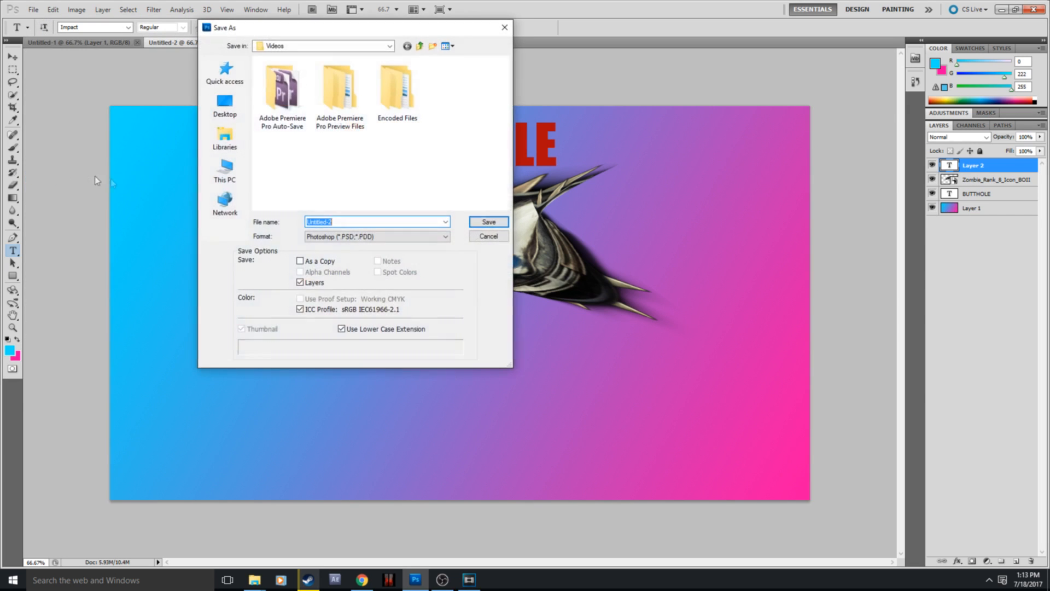
left_click(348, 236)
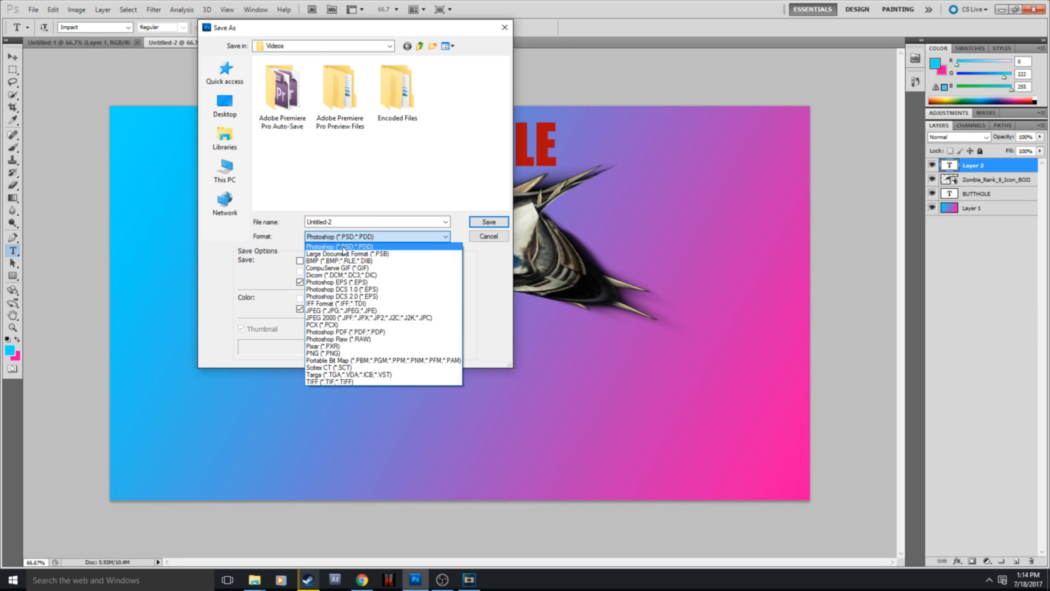
left_click(355, 241)
left_click(359, 237)
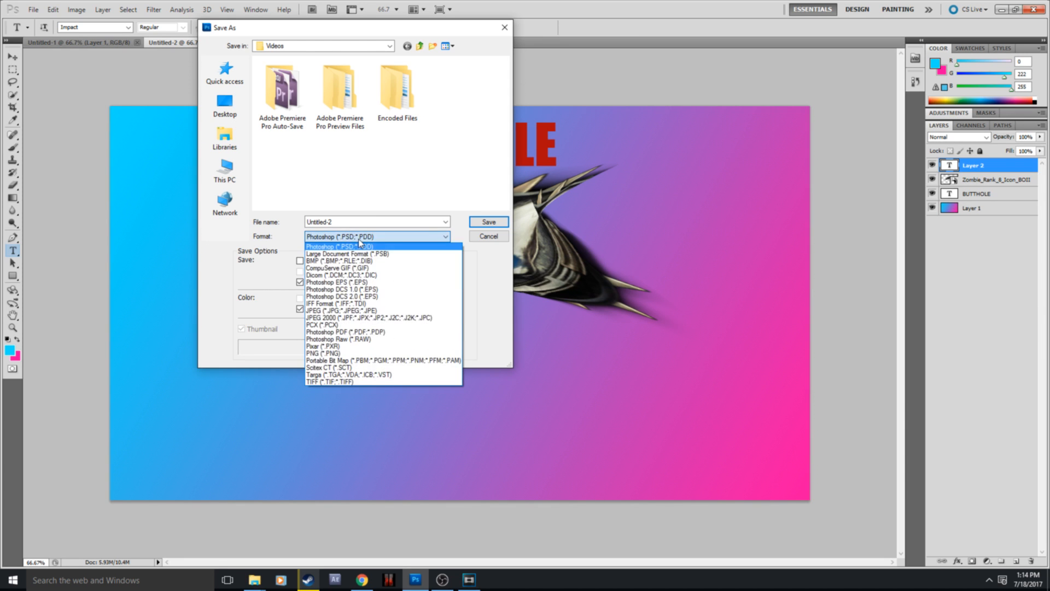
left_click(352, 312)
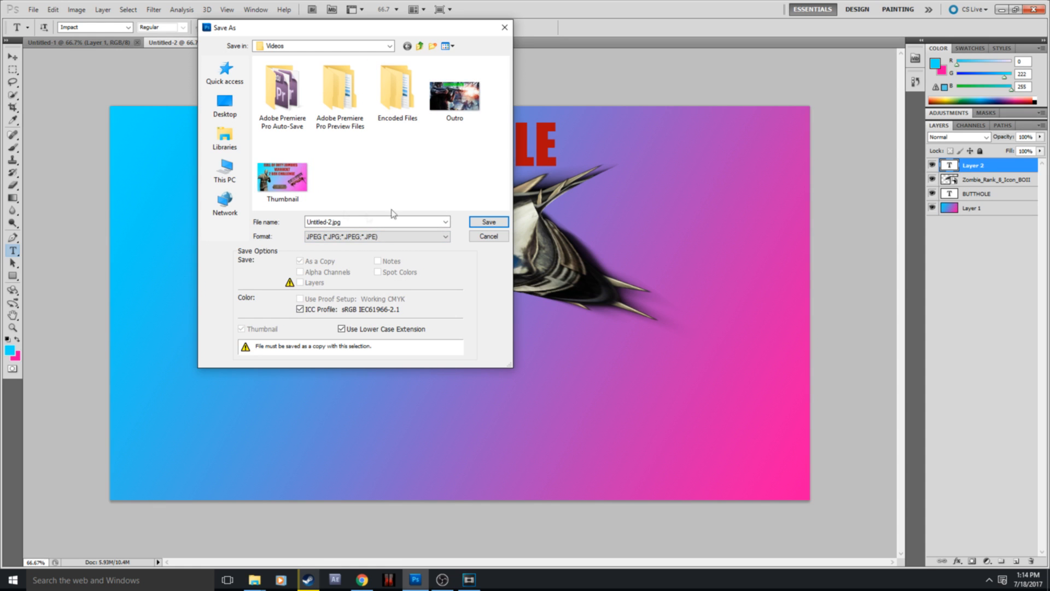
left_click(370, 236)
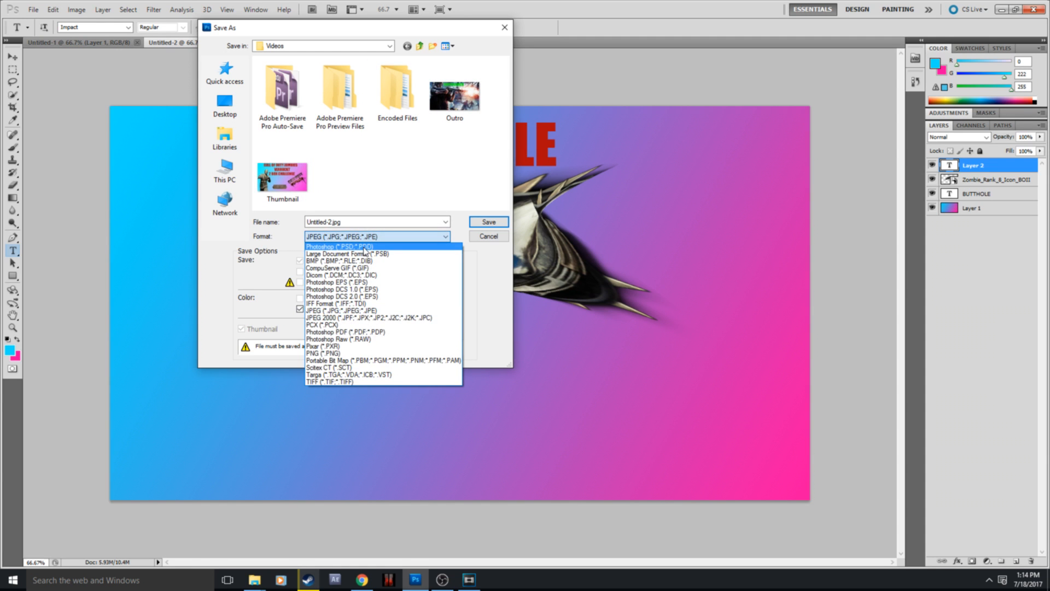
left_click(364, 248)
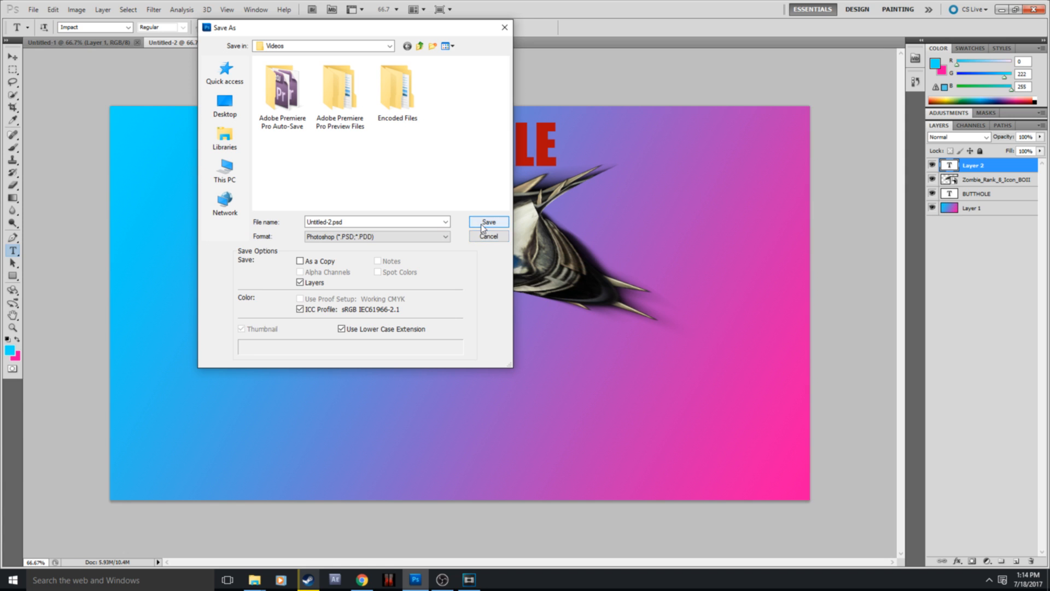
left_click(383, 237)
left_click(339, 282)
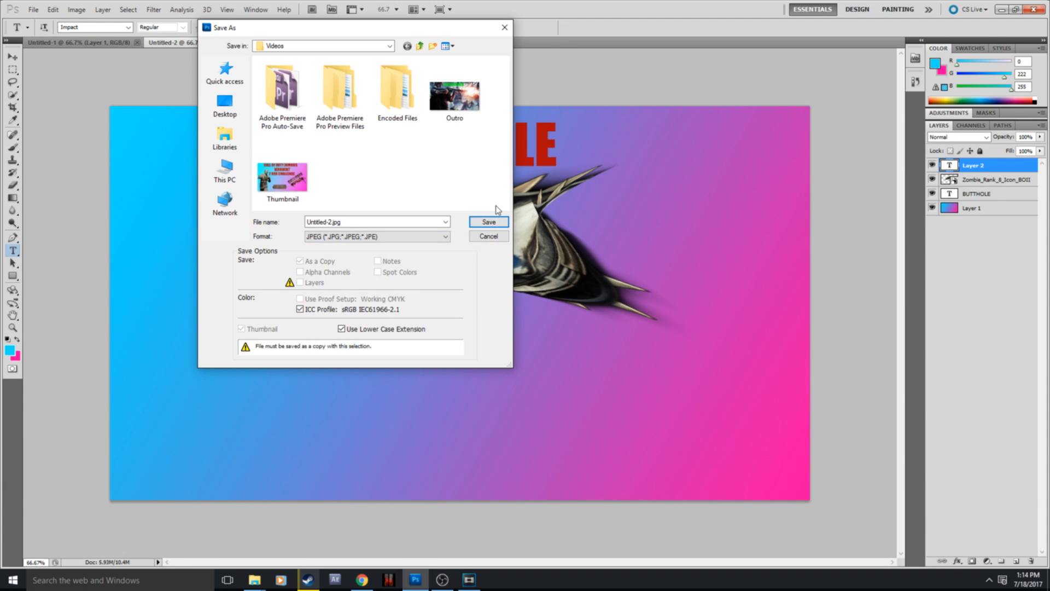
Step: Proceed to the JPEG options, pick Maximum image quality, and cancel the export
left_click(489, 223)
left_click(528, 190)
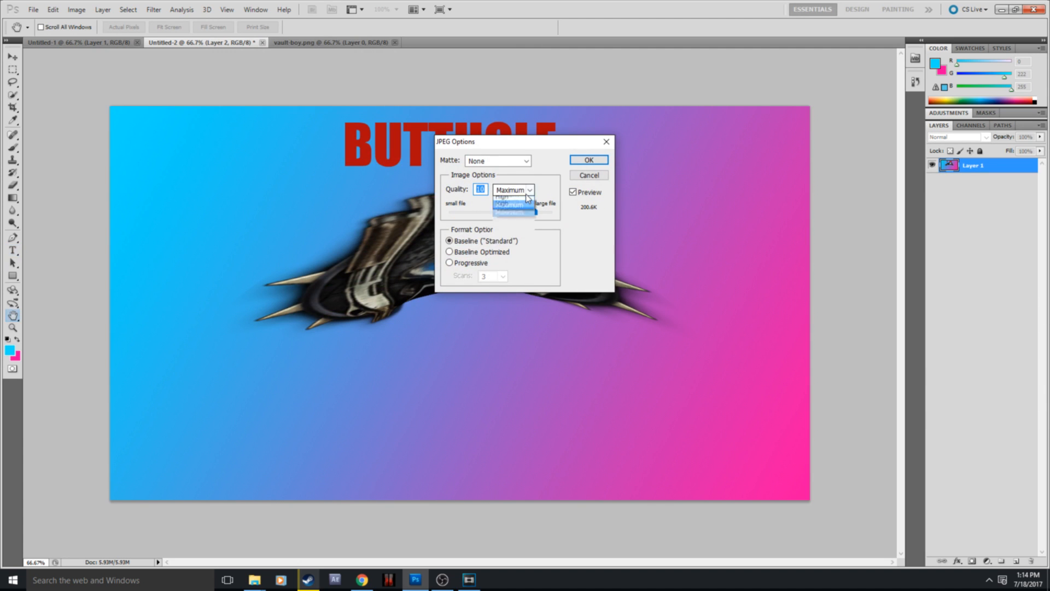
left_click(529, 192)
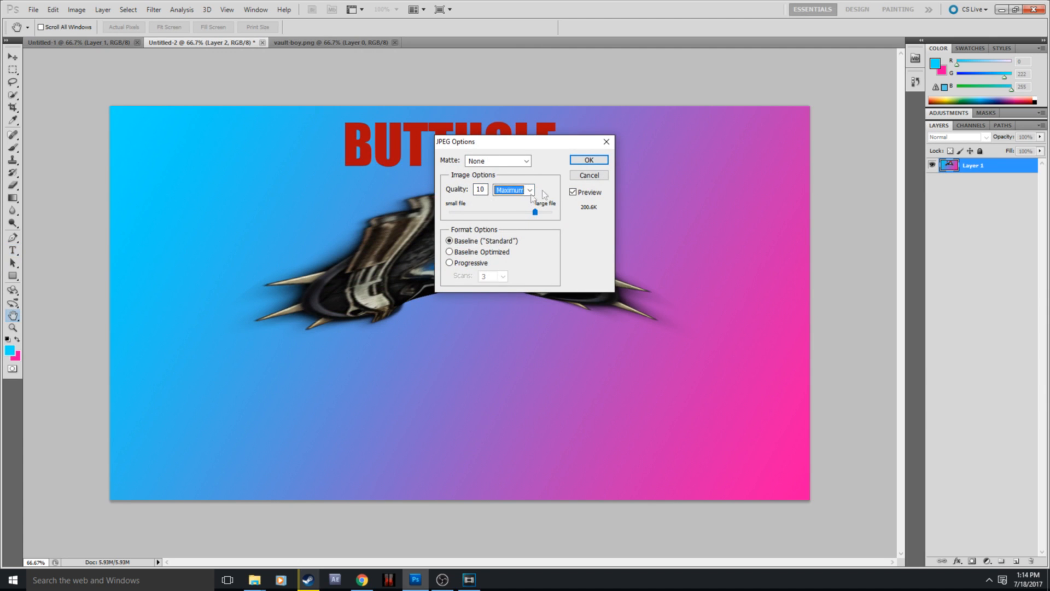
left_click(585, 177)
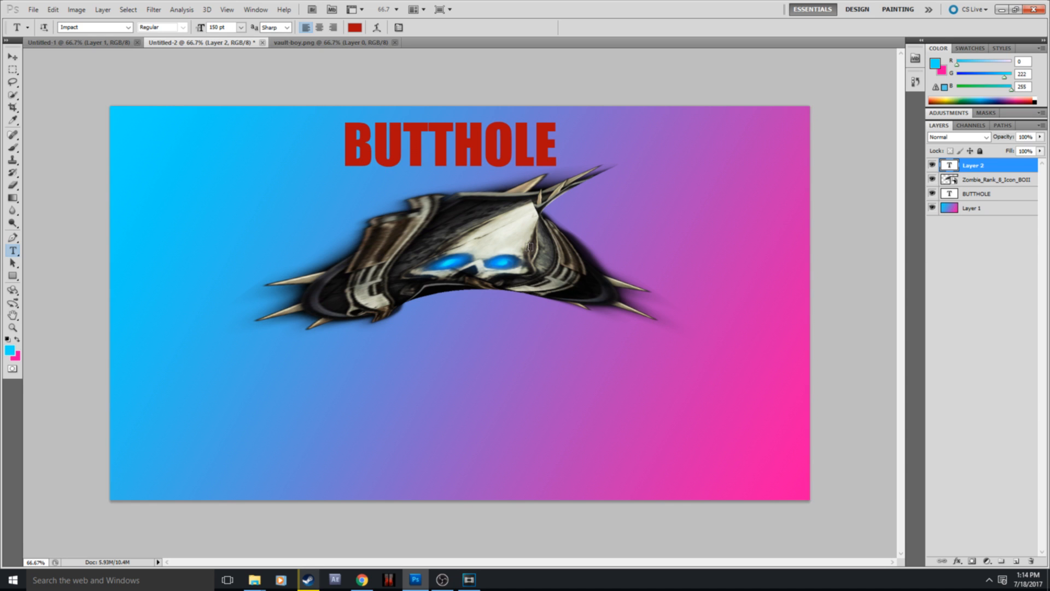
left_click(1045, 9)
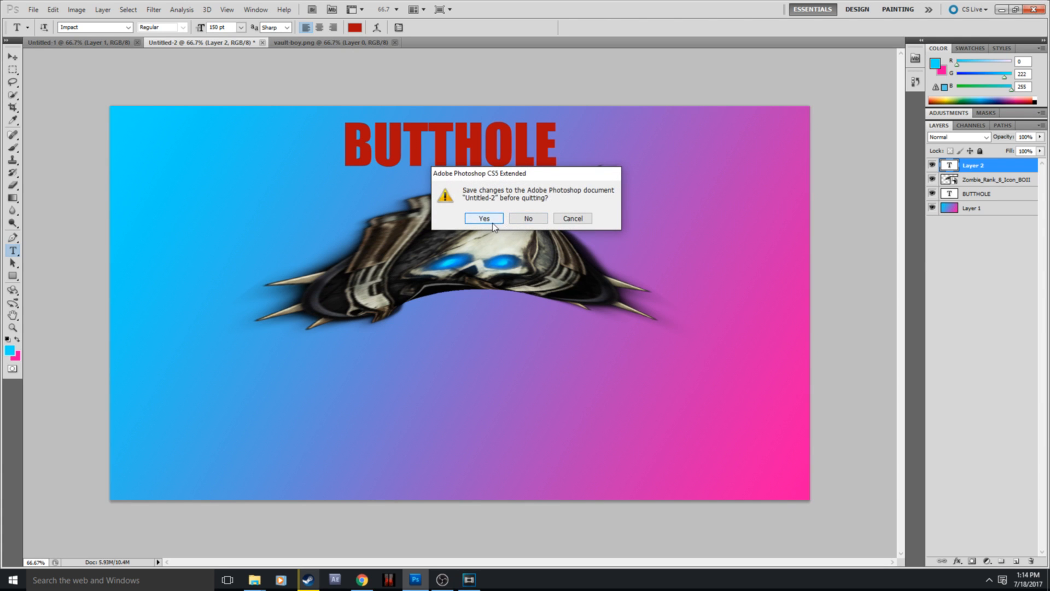
left_click(484, 218)
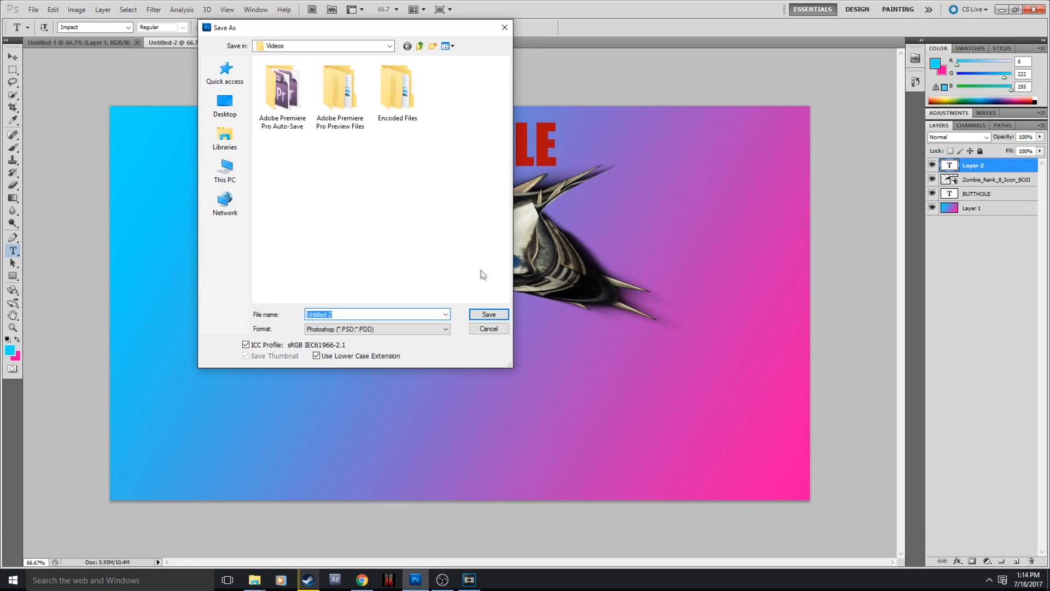
left_click(489, 329)
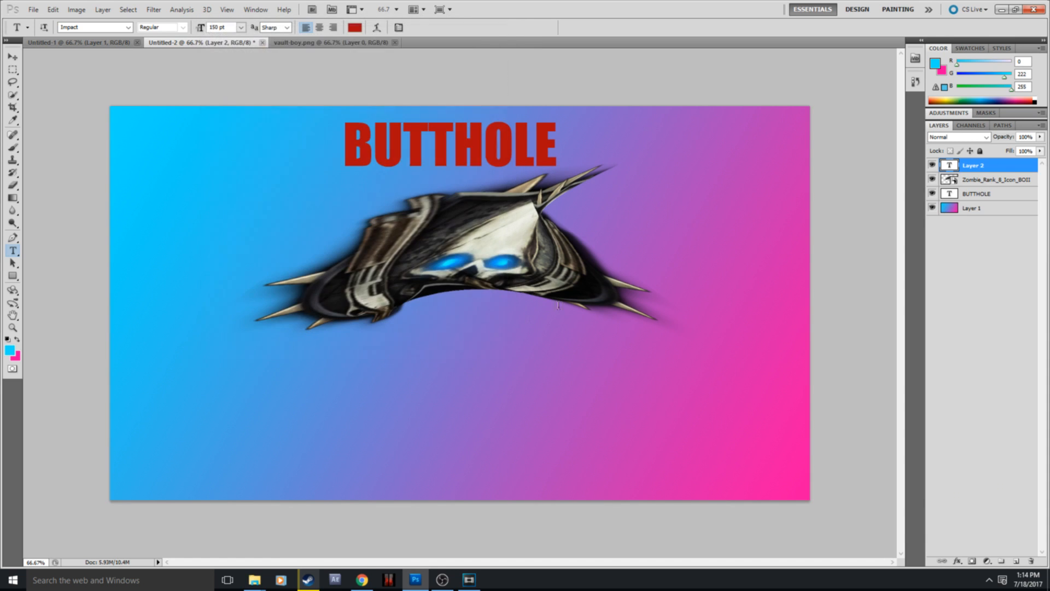
Step: Quit Photoshop without saving the changes to Untitled-2, and close the Downloads folder window
left_click(1032, 11)
left_click(534, 216)
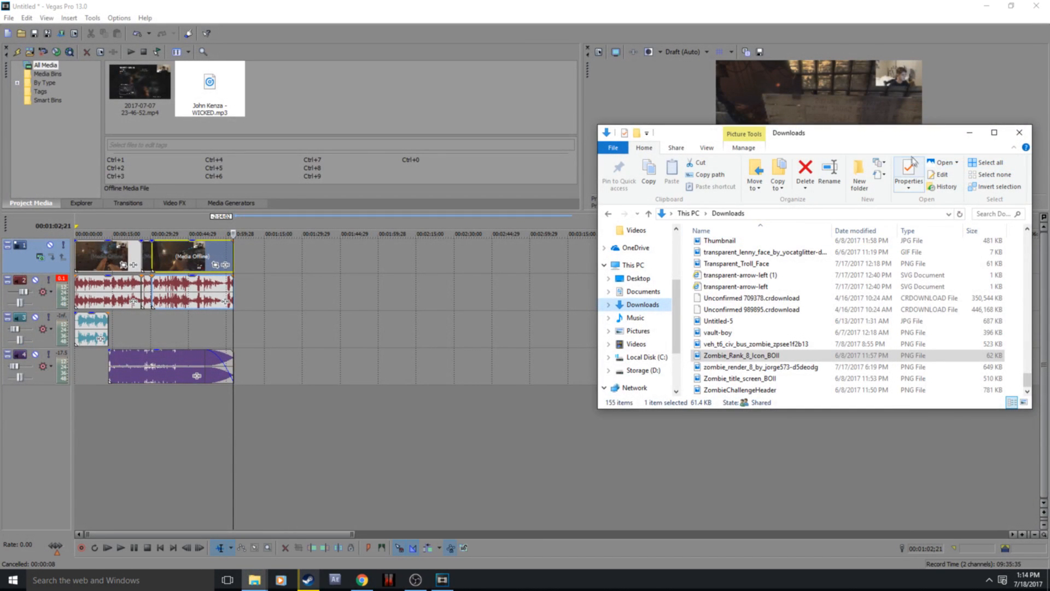
left_click(1014, 132)
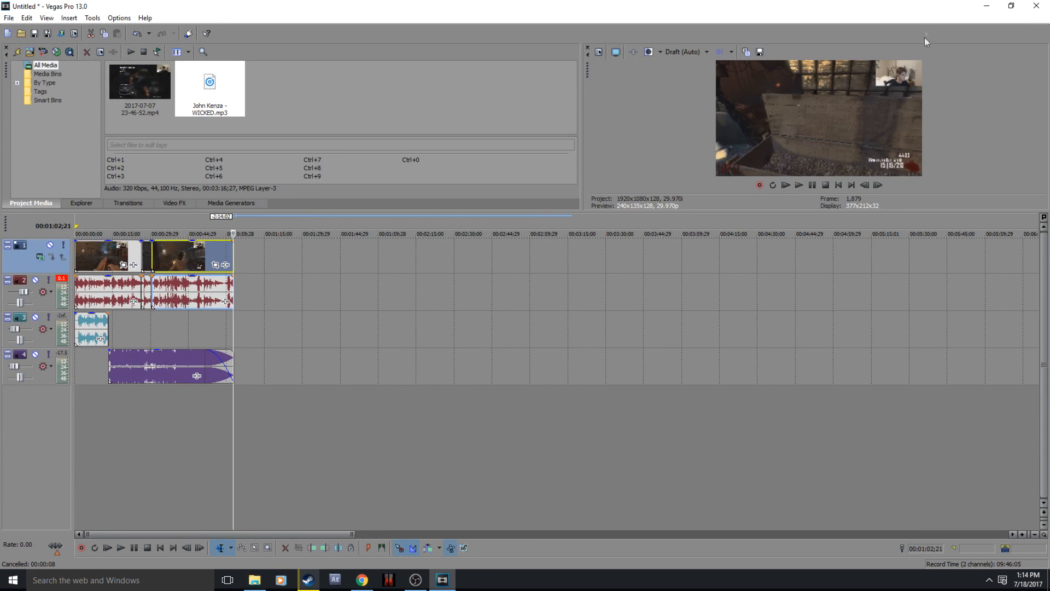
Step: Select the first video clip in the Vegas Pro project and place the playhead at the start of the timeline
left_click(78, 254)
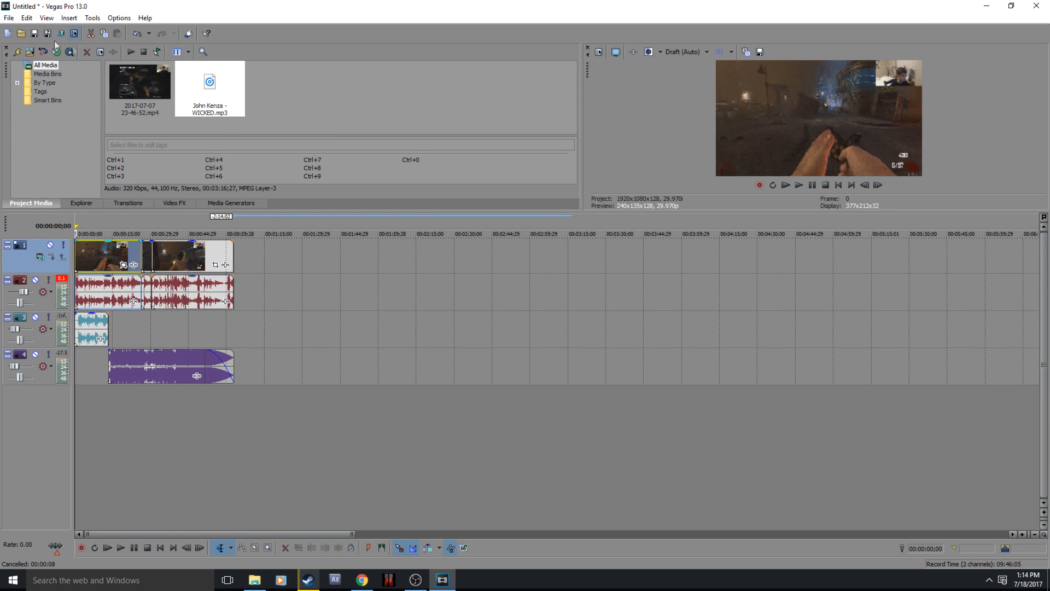
left_click(986, 6)
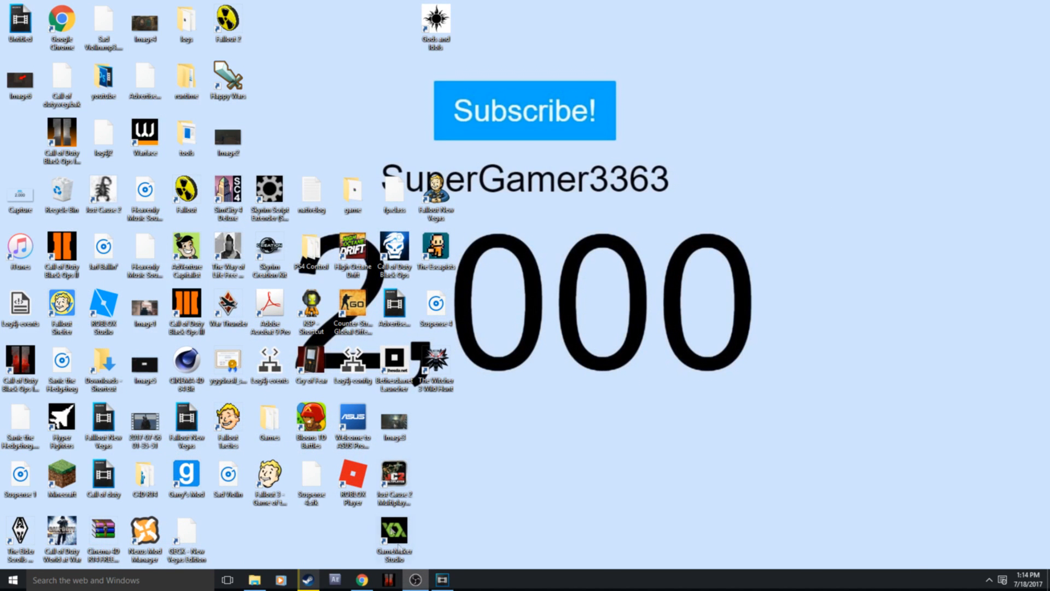
left_click(442, 579)
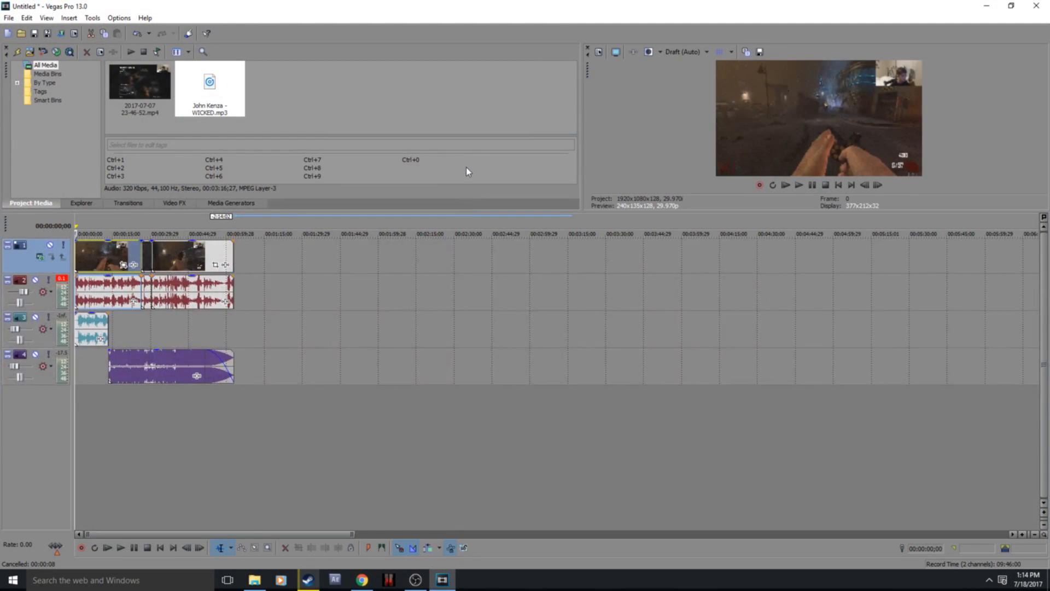